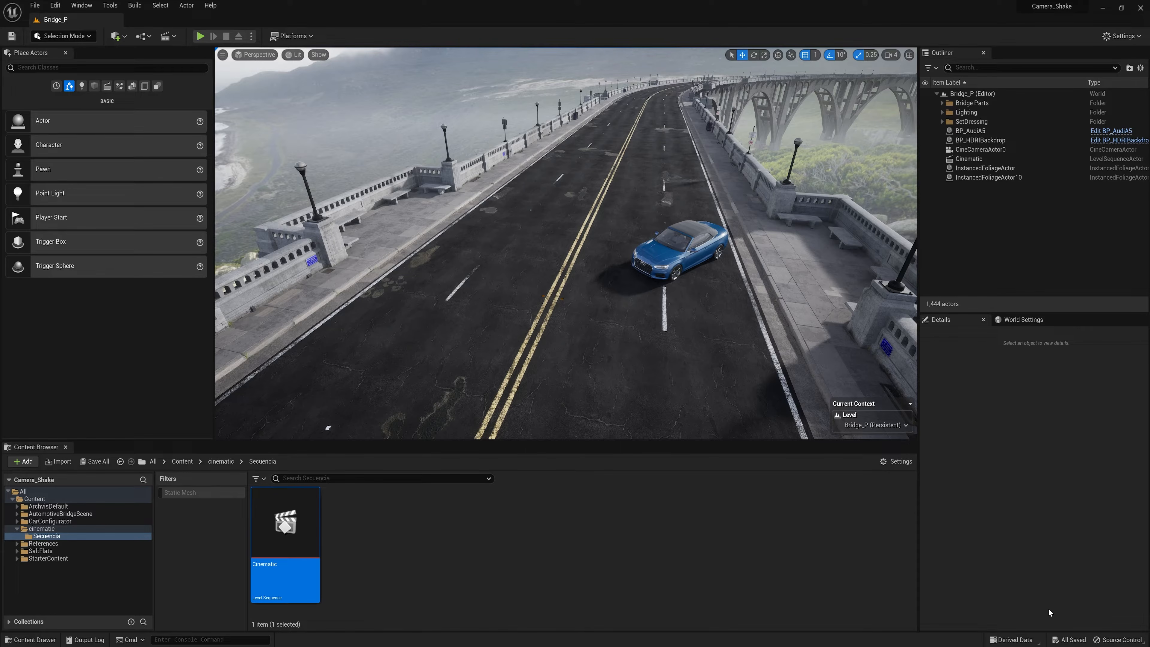
- Open the Cinematic level sequence and lock the viewport to CineCameraActor0
{"action": "double_click", "coordinate": [270, 522]}
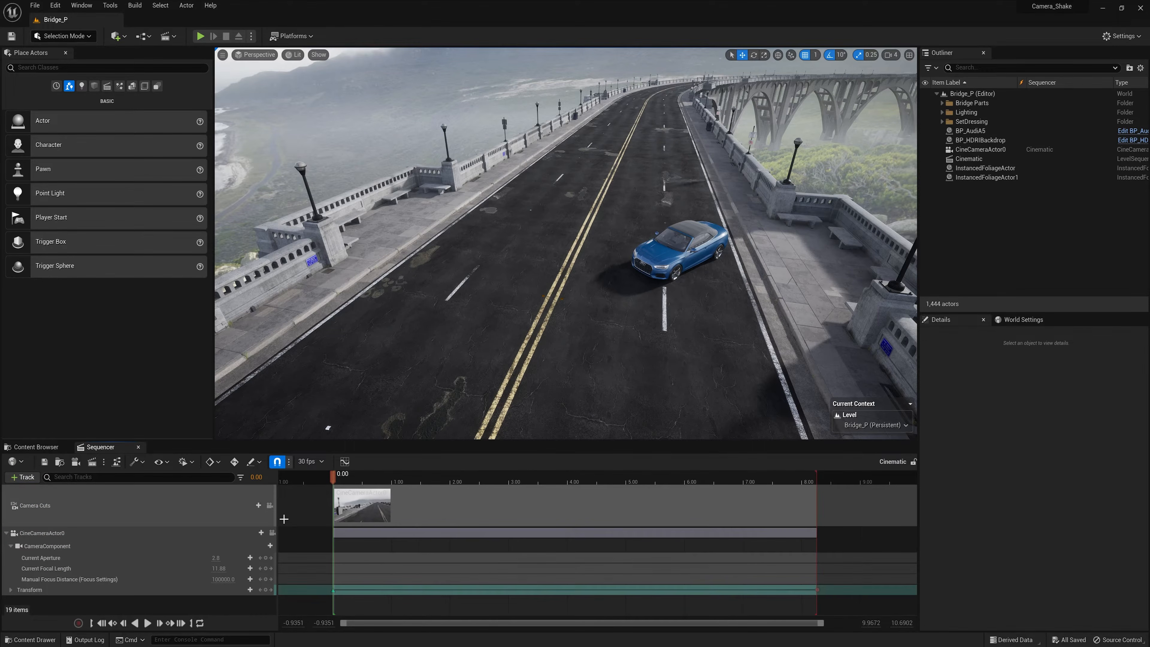
{"action": "left_click", "coordinate": [272, 533]}
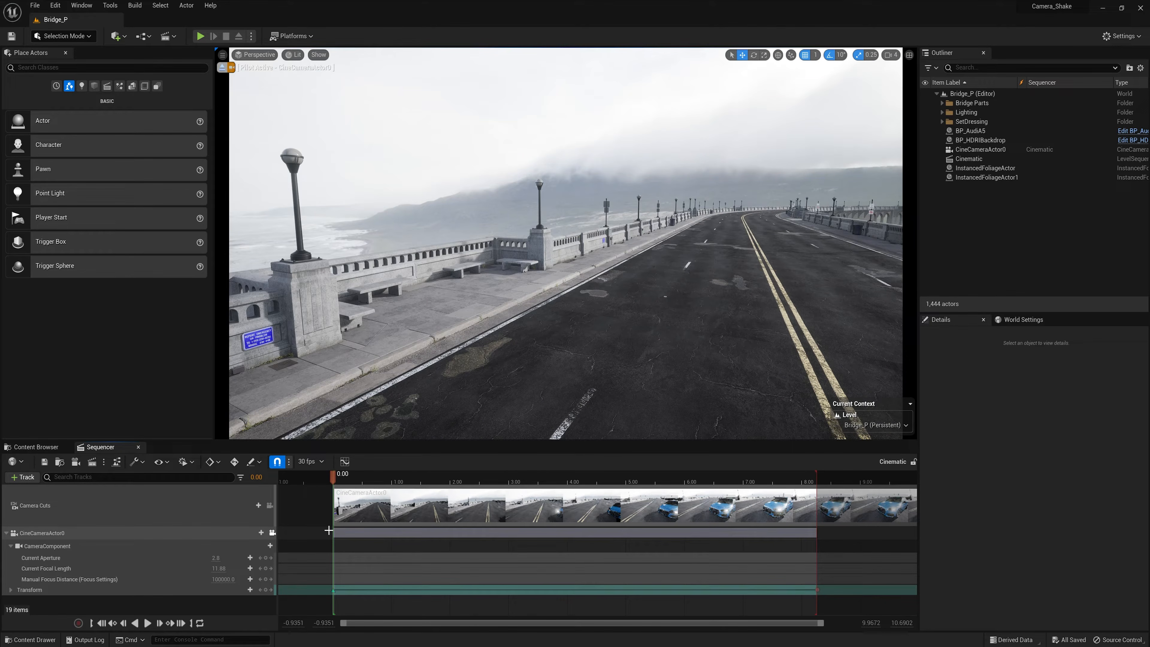
- Play the camera animation, restart it from time 0 and stop it near the two-second mark
{"action": "key", "text": "space"}
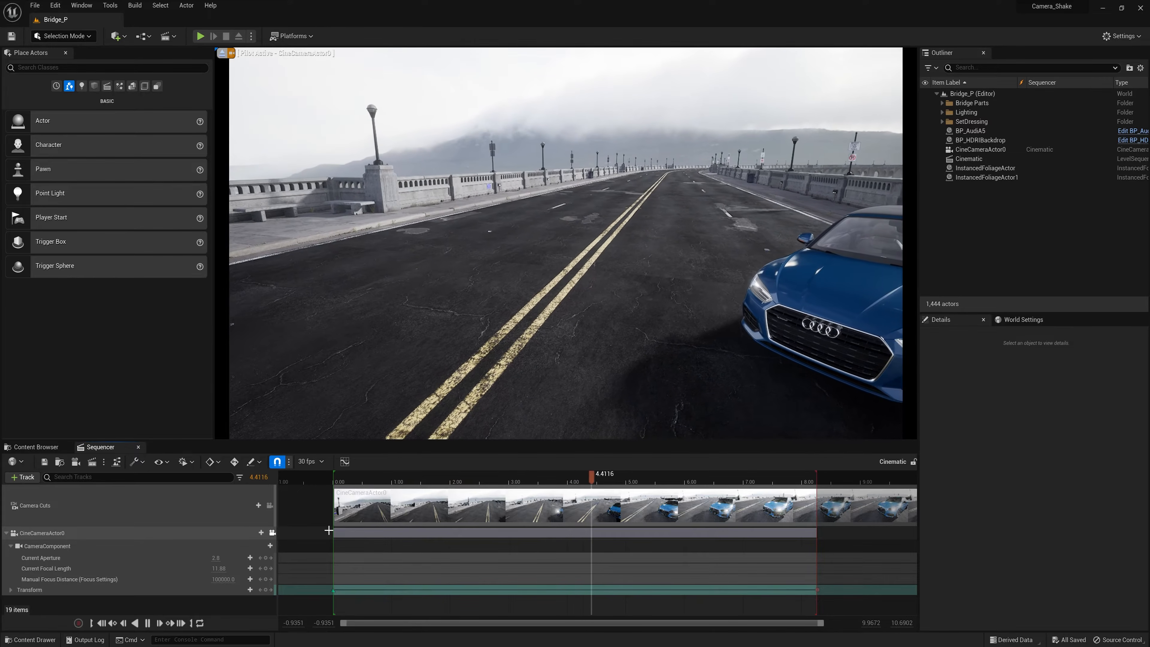
{"action": "key", "text": "space"}
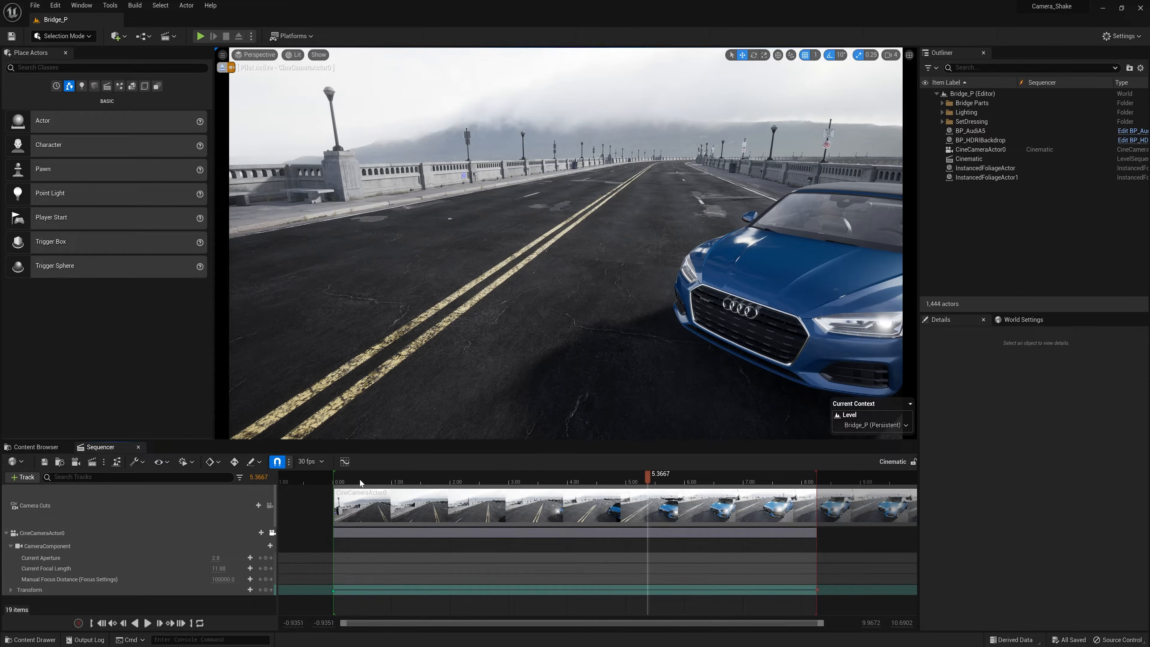
{"action": "left_click", "coordinate": [335, 481]}
{"action": "key", "text": "space"}
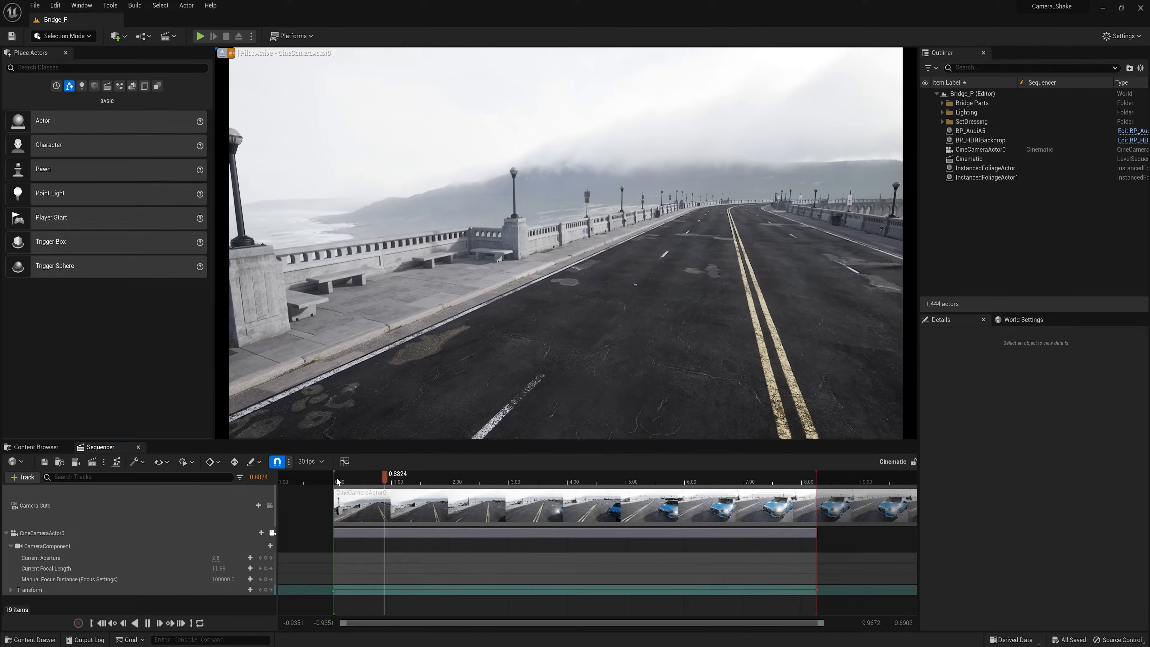
{"action": "key", "text": "space"}
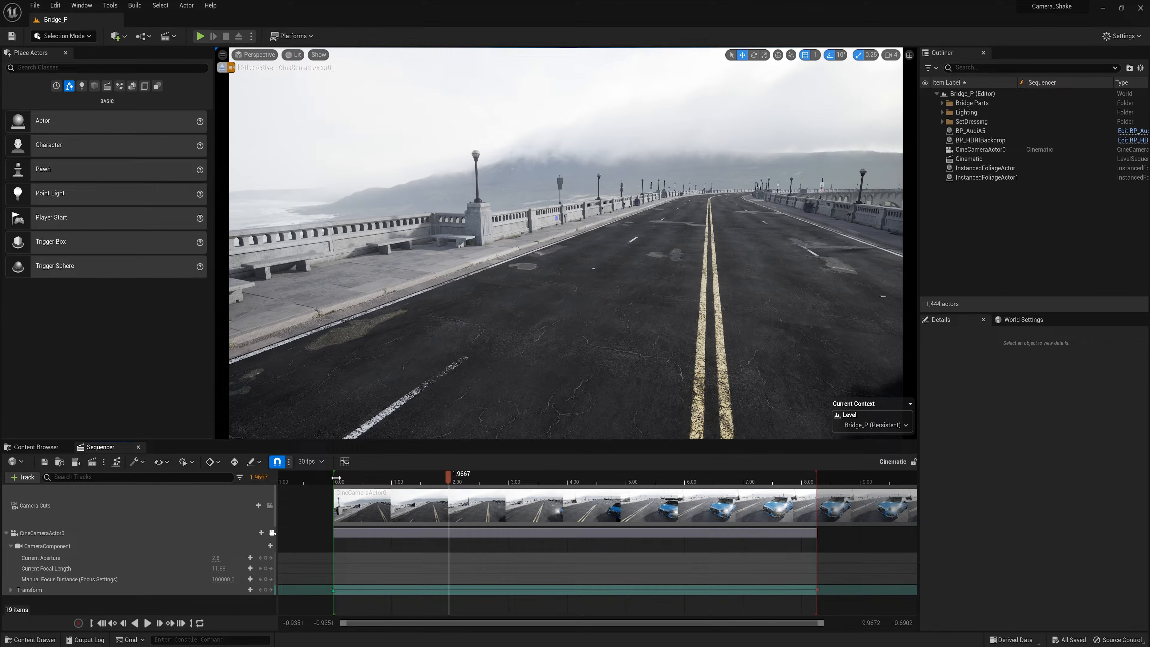
- Create a Blueprint Class in the cinematic folder with CameraShakeBase as its parent and name it Camera_shake
{"action": "left_click", "coordinate": [39, 448]}
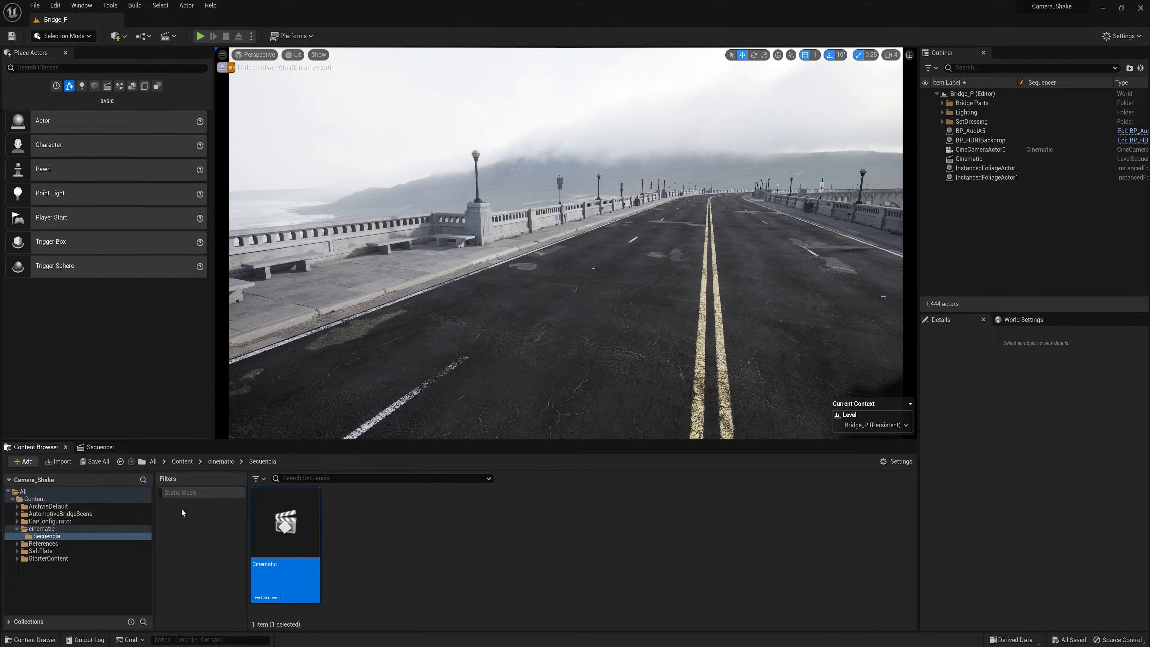
{"action": "left_click", "coordinate": [76, 528]}
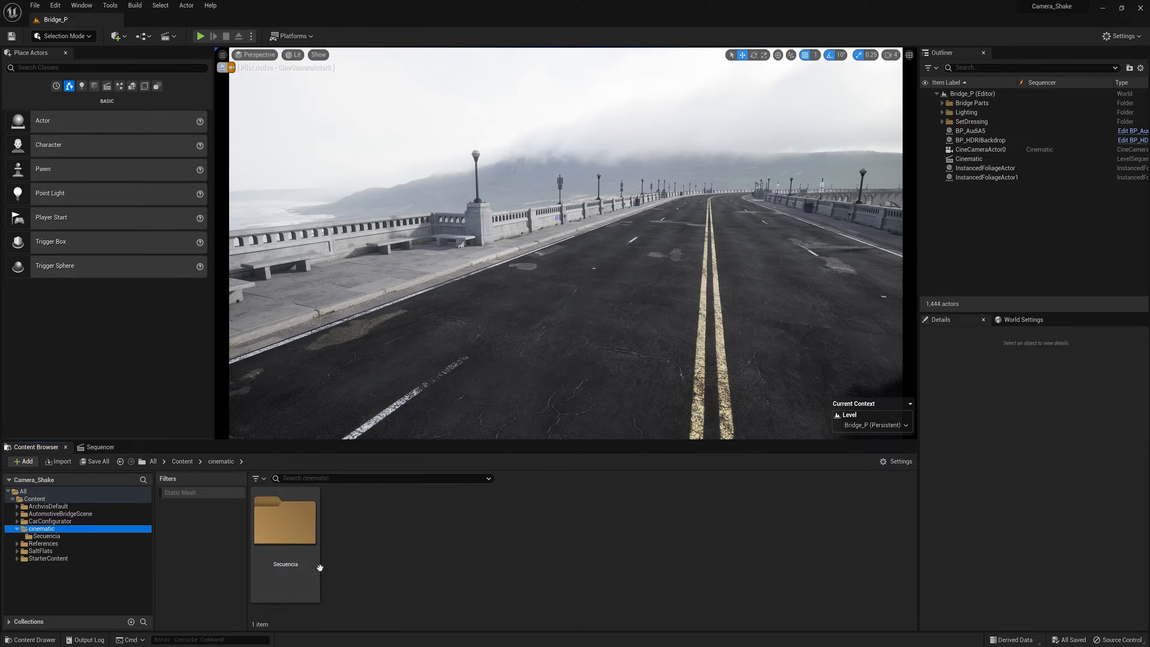
{"action": "right_click", "coordinate": [365, 550]}
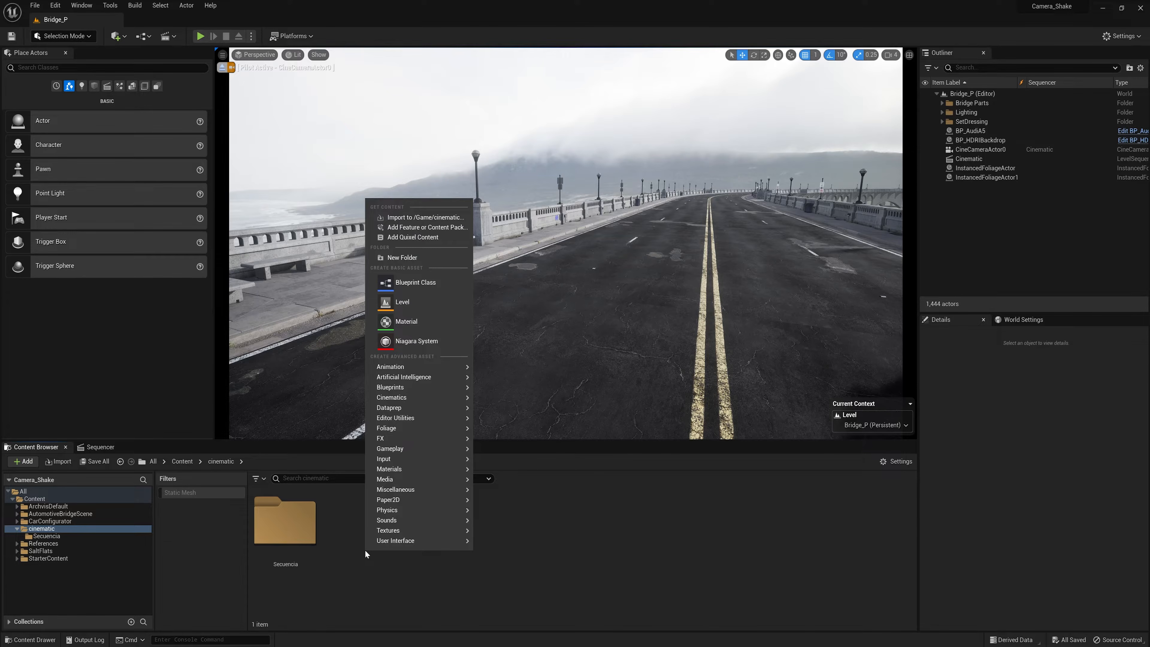
{"action": "left_click", "coordinate": [416, 283]}
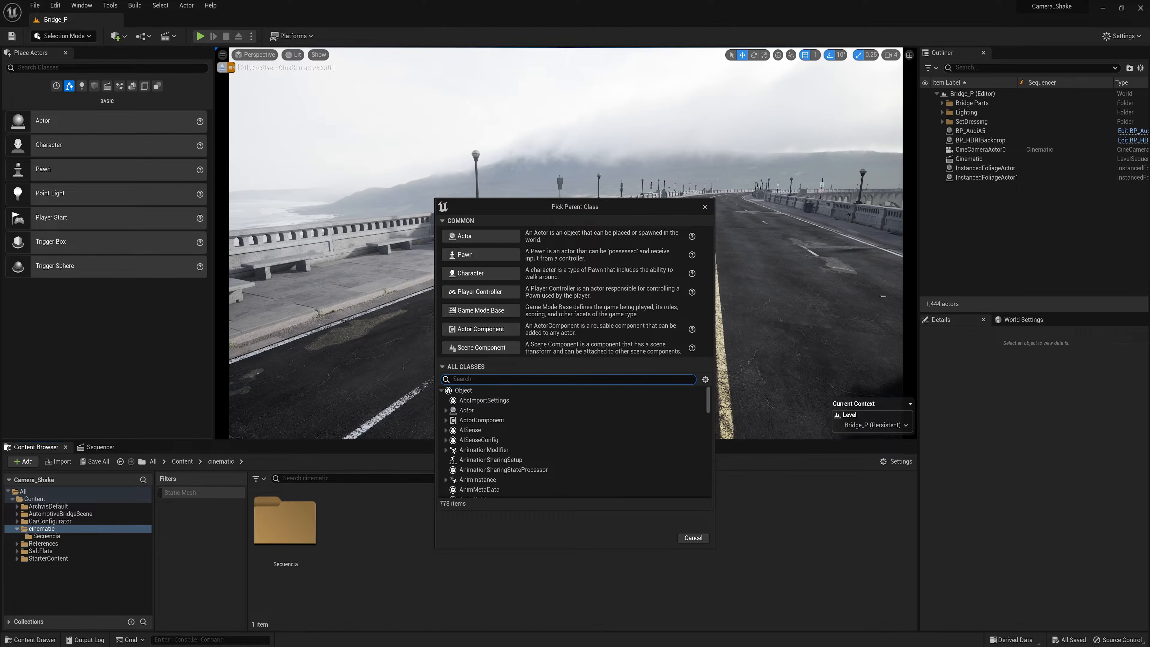
{"action": "type", "text": "shake"}
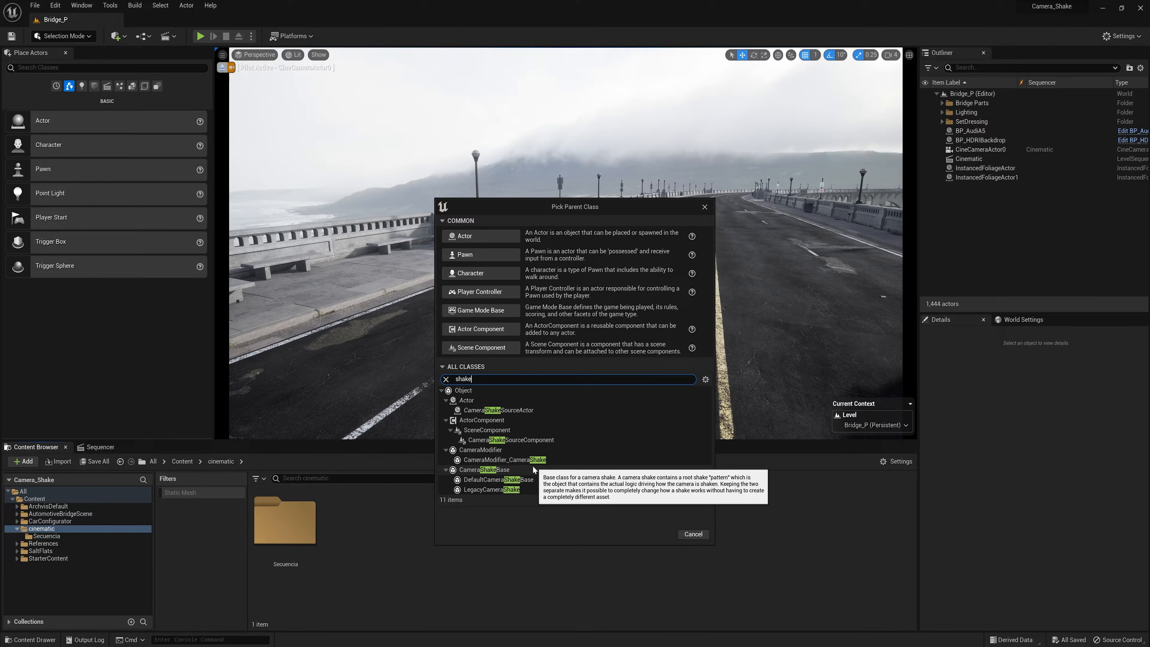
{"action": "left_click", "coordinate": [527, 466]}
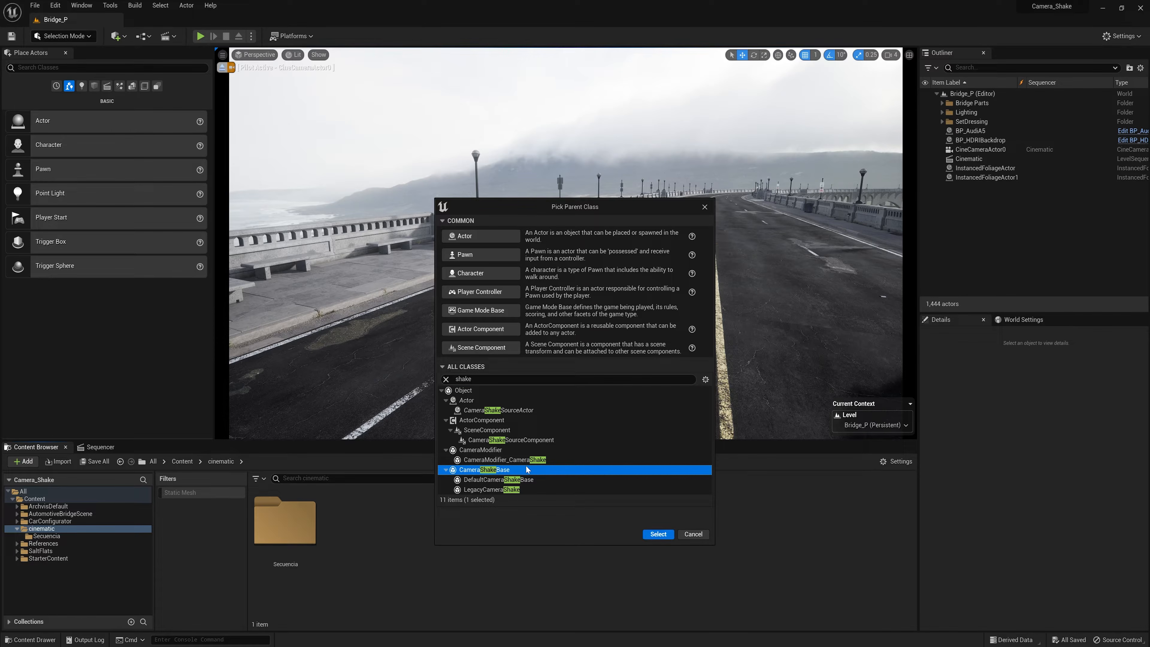
{"action": "left_click", "coordinate": [651, 534]}
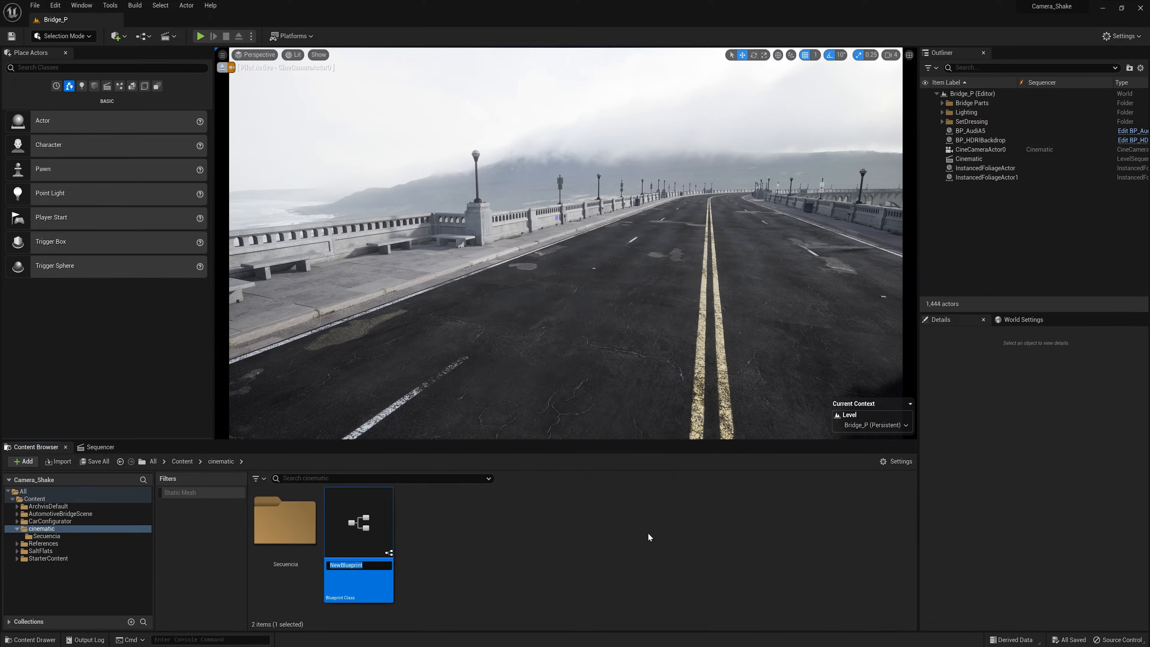
{"action": "type", "text": "Camera_shake"}
{"action": "key", "text": "Return"}
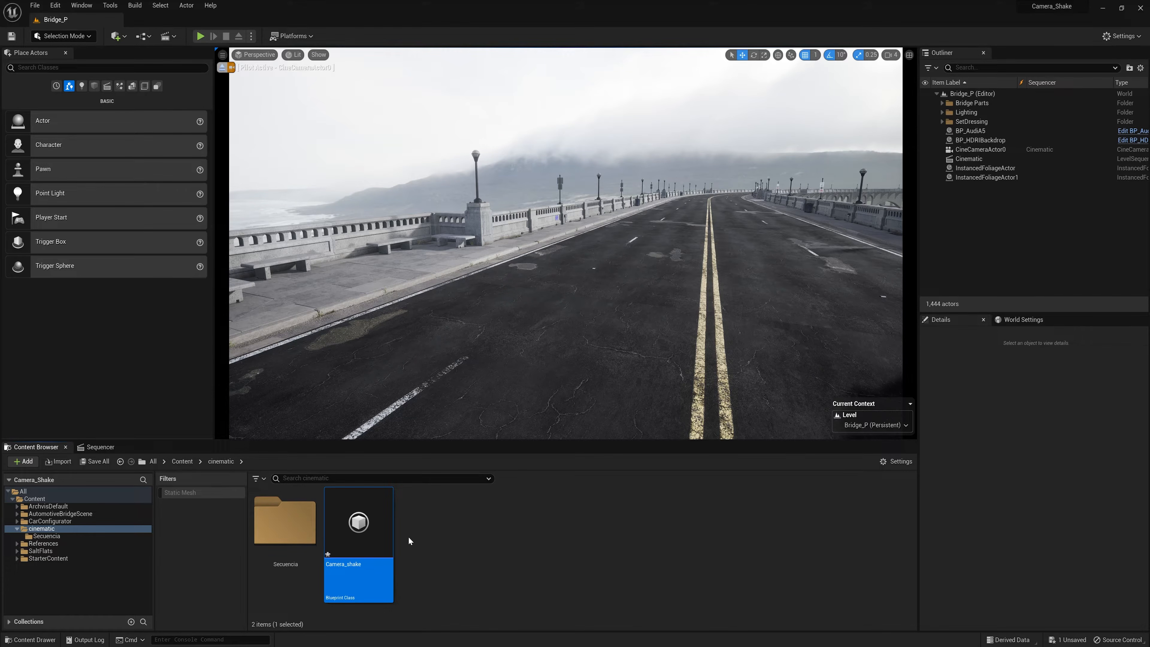
{"action": "double_click", "coordinate": [381, 530]}
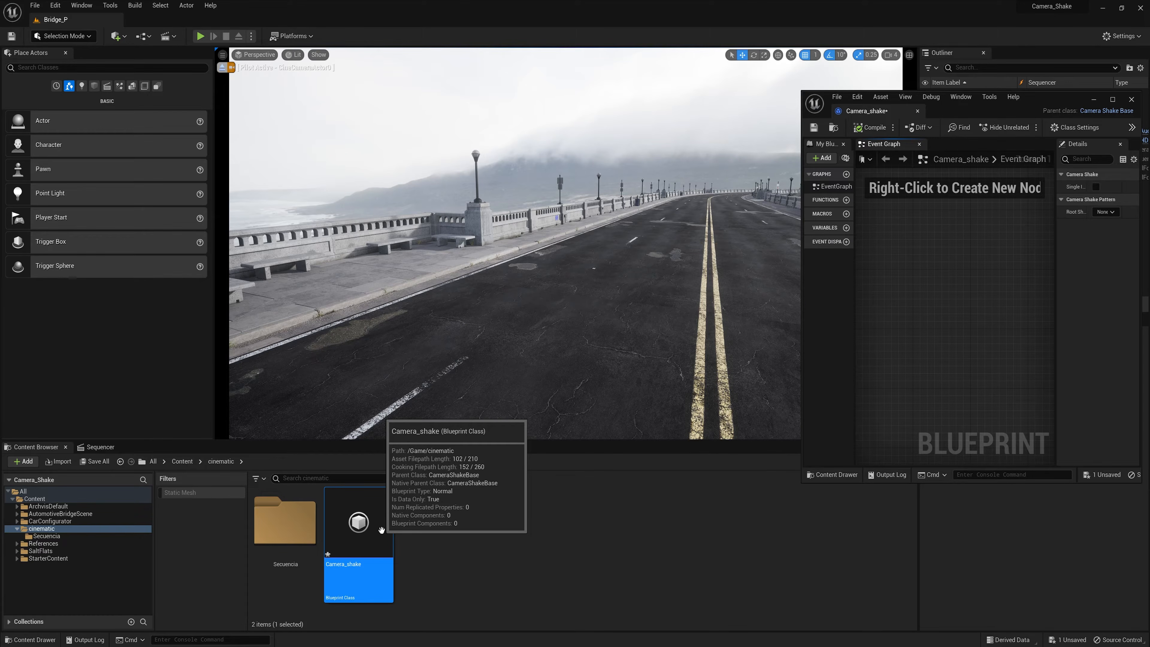
{"action": "left_click_drag", "start_coordinate": [1028, 95], "coordinate": [702, 106]}
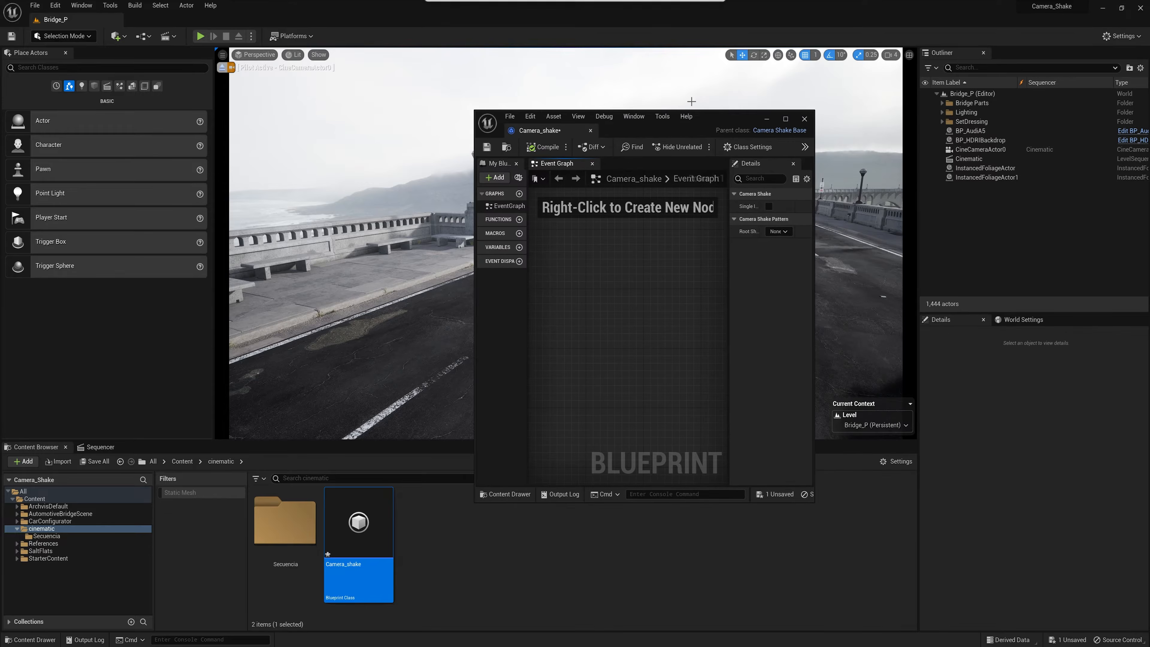
{"action": "left_click", "coordinate": [804, 118]}
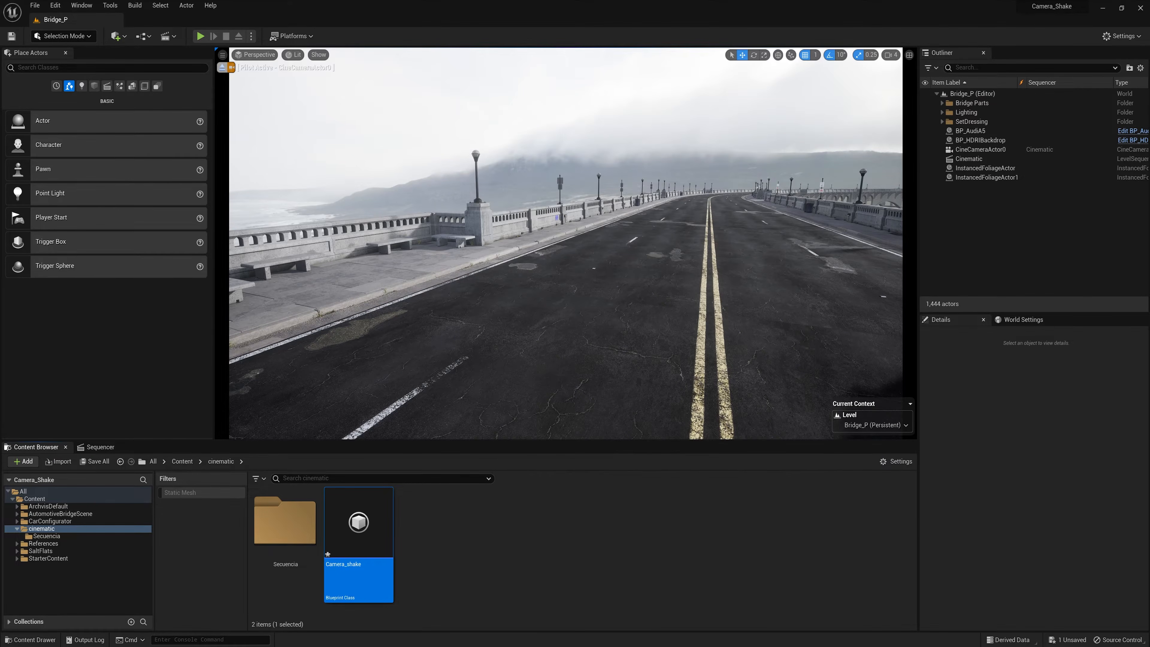
- Open the Camera_shake blueprint, set its Root Shake Pattern to Perlin Noise Camera Shake Pattern and expand the Timing settings
{"action": "double_click", "coordinate": [359, 523]}
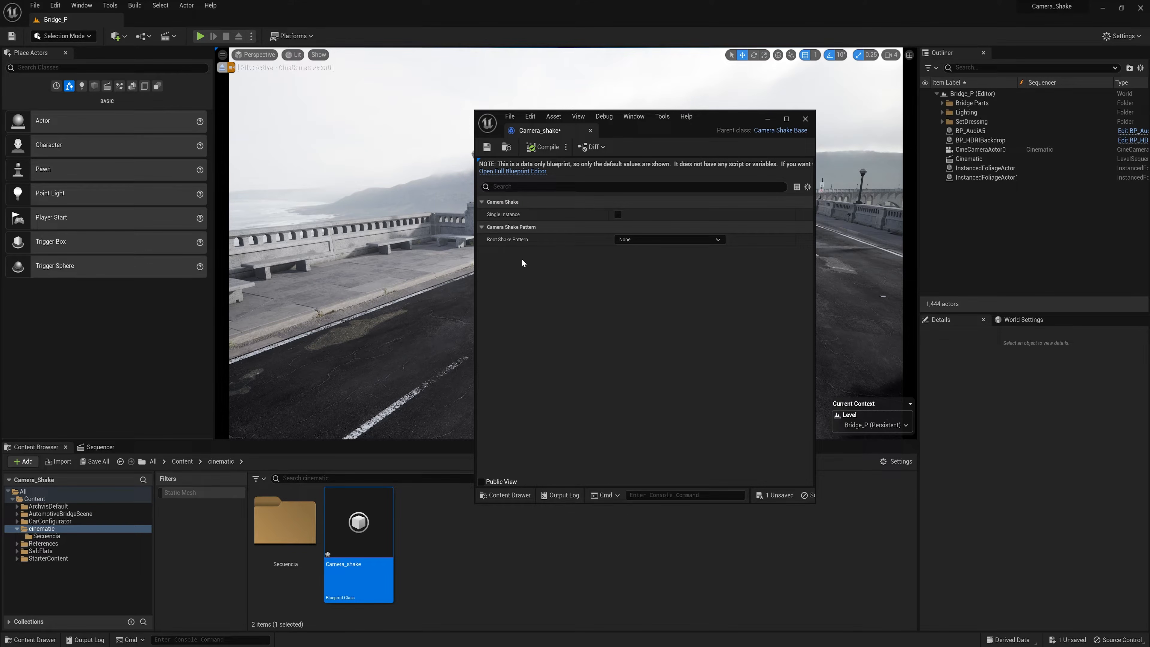
{"action": "left_click", "coordinate": [649, 239]}
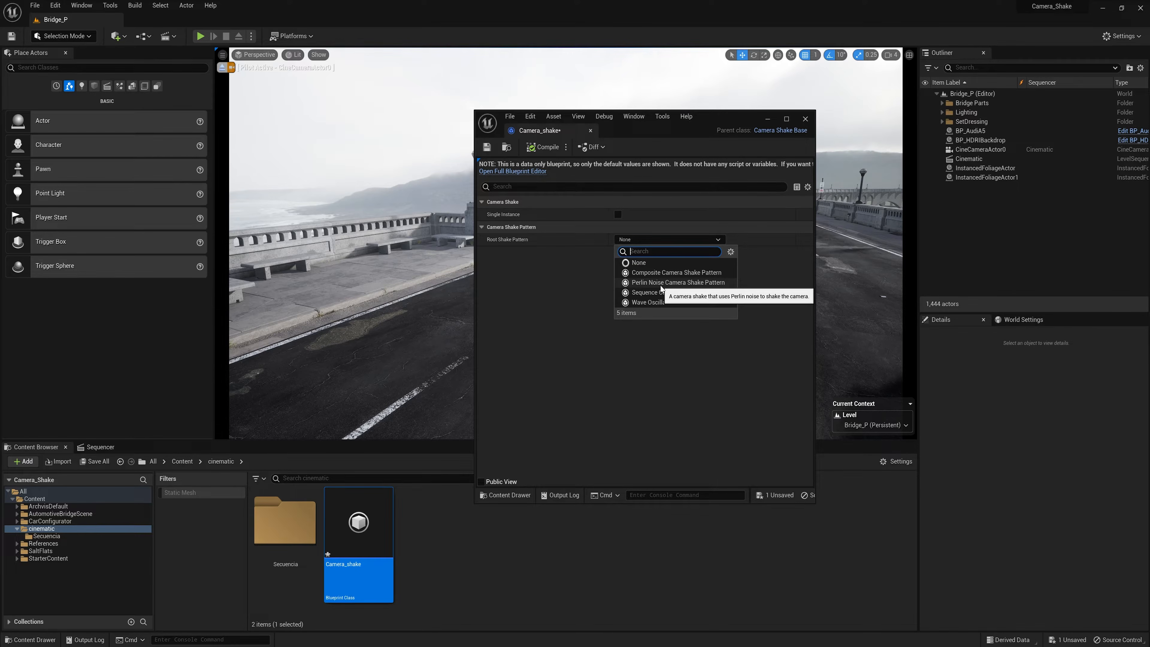
{"action": "left_click", "coordinate": [648, 285]}
{"action": "left_click", "coordinate": [647, 283]}
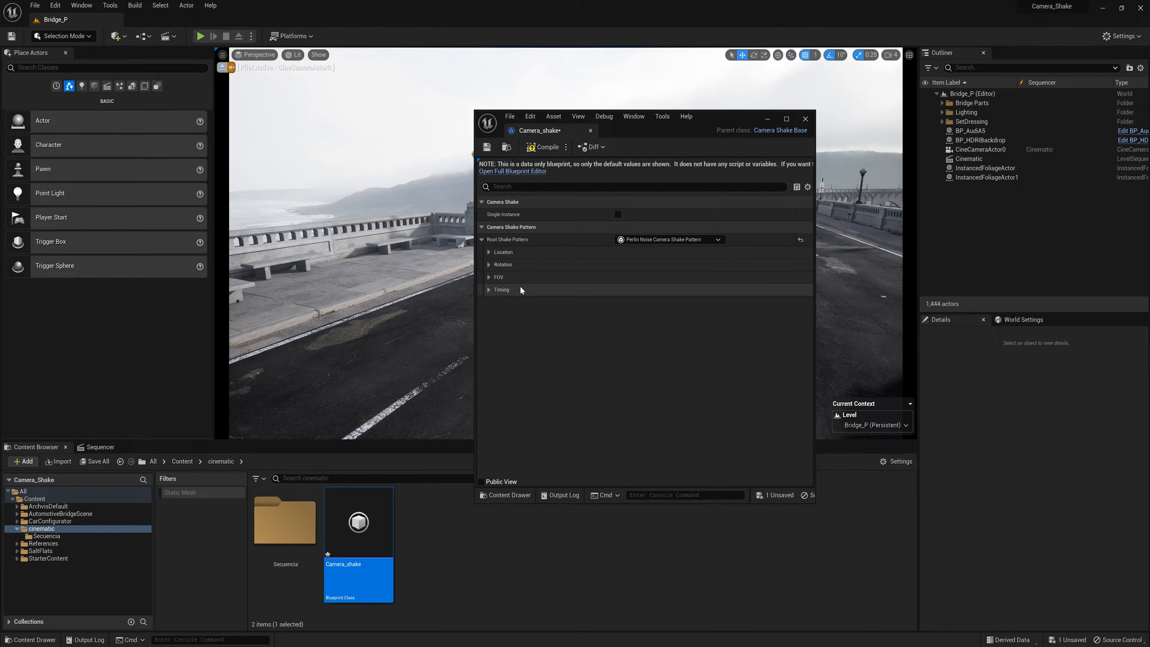
{"action": "left_click", "coordinate": [488, 291]}
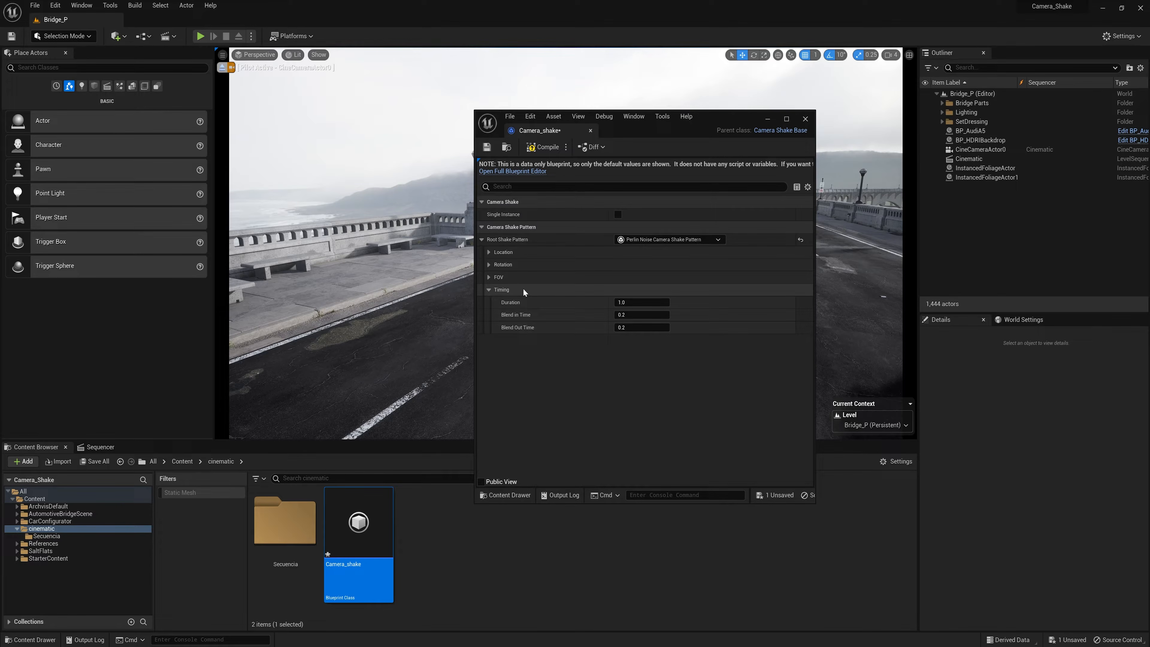
- Add a Camera Shake track using Camera_shake to the CameraComponent of CineCameraActor0 in the sequence
{"action": "left_click_drag", "start_coordinate": [765, 119], "coordinate": [1063, 122]}
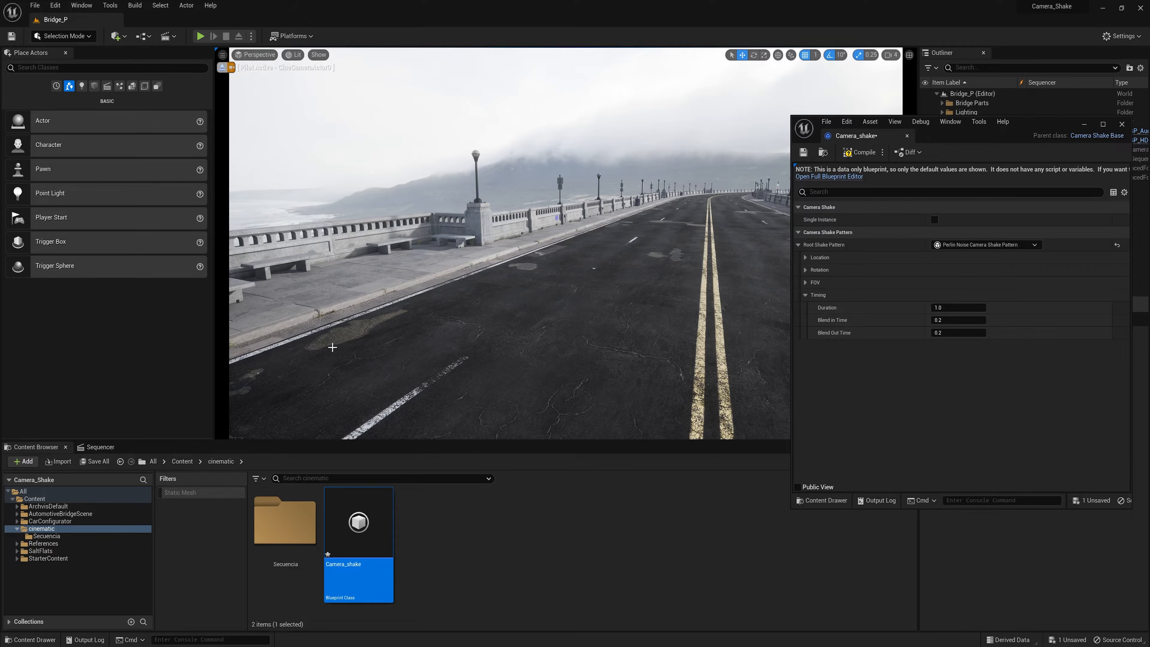
{"action": "left_click", "coordinate": [121, 445]}
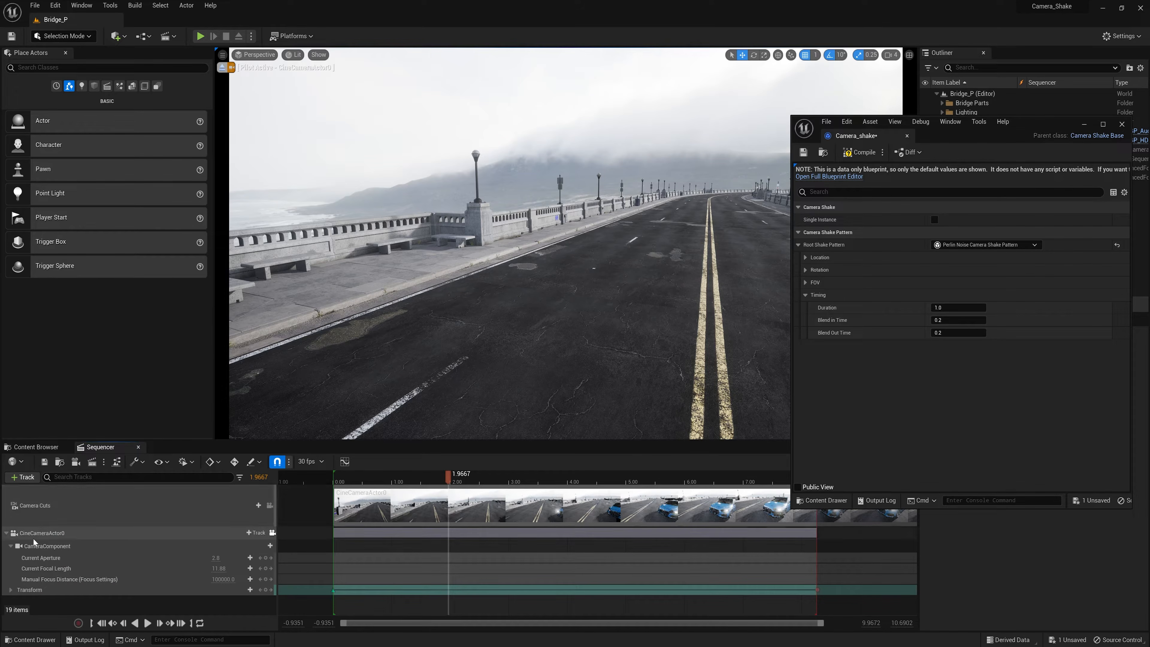
{"action": "left_click", "coordinate": [80, 535]}
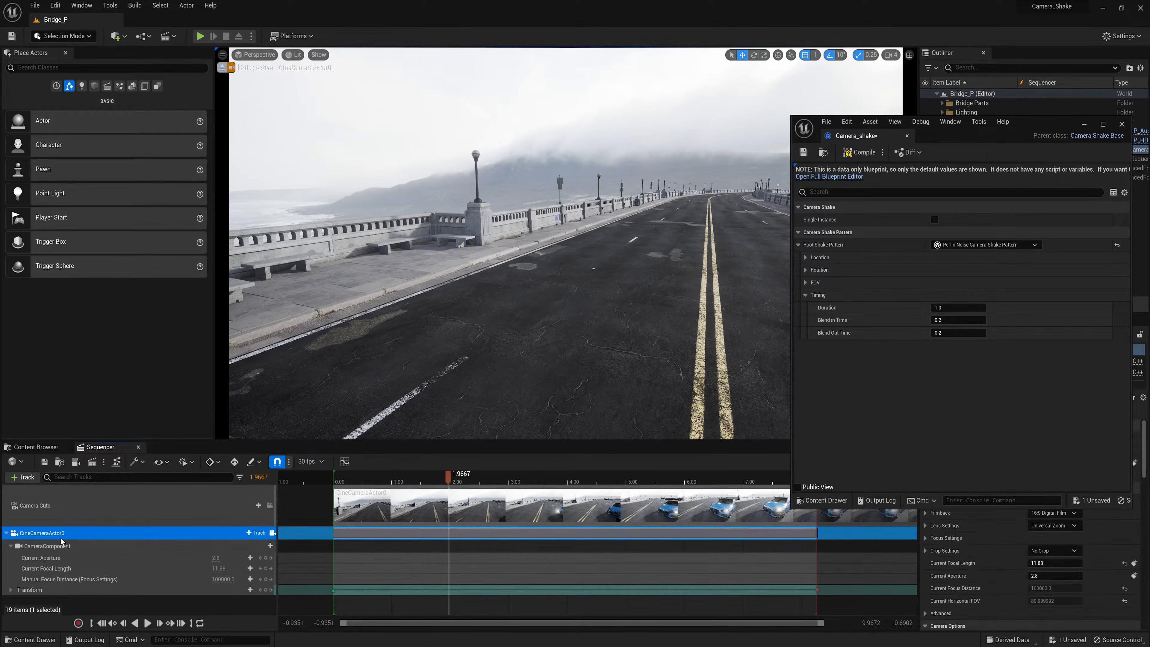
{"action": "left_click", "coordinate": [40, 547]}
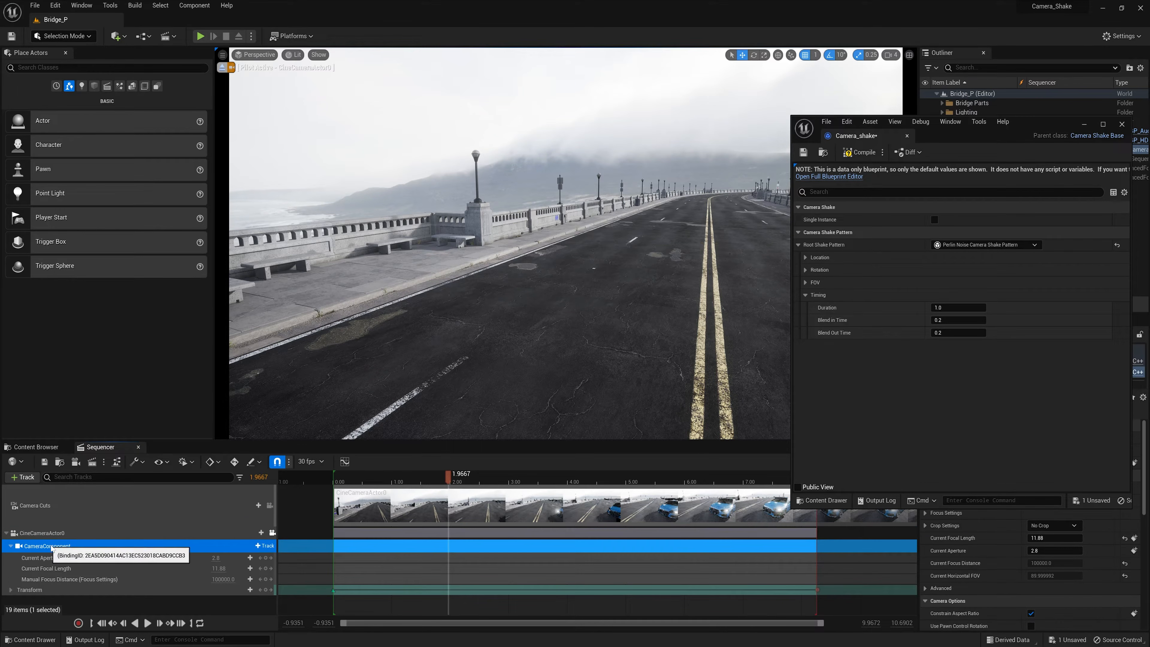
{"action": "left_click", "coordinate": [263, 546]}
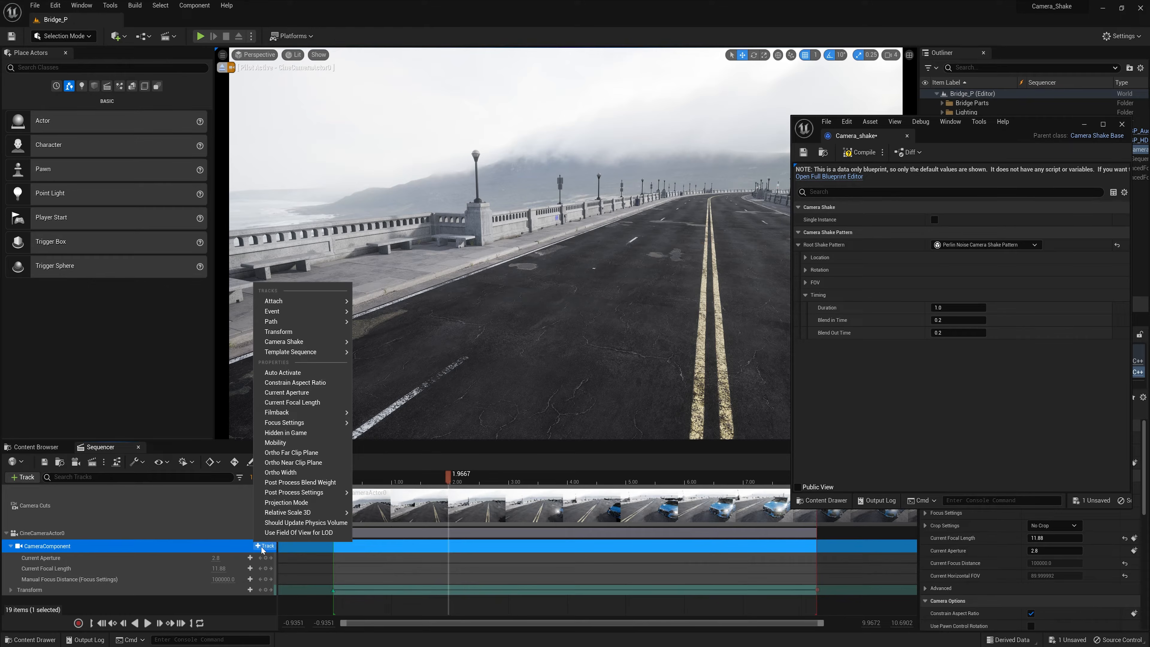
{"action": "mouse_move", "coordinate": [290, 342]}
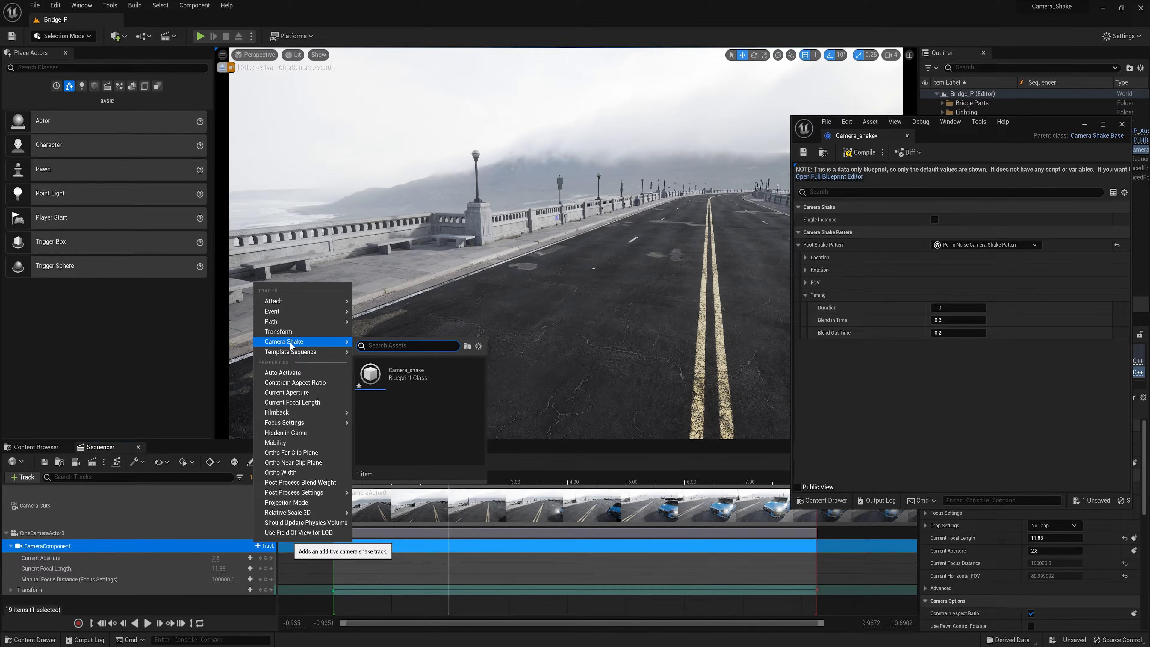
{"action": "left_click", "coordinate": [437, 381]}
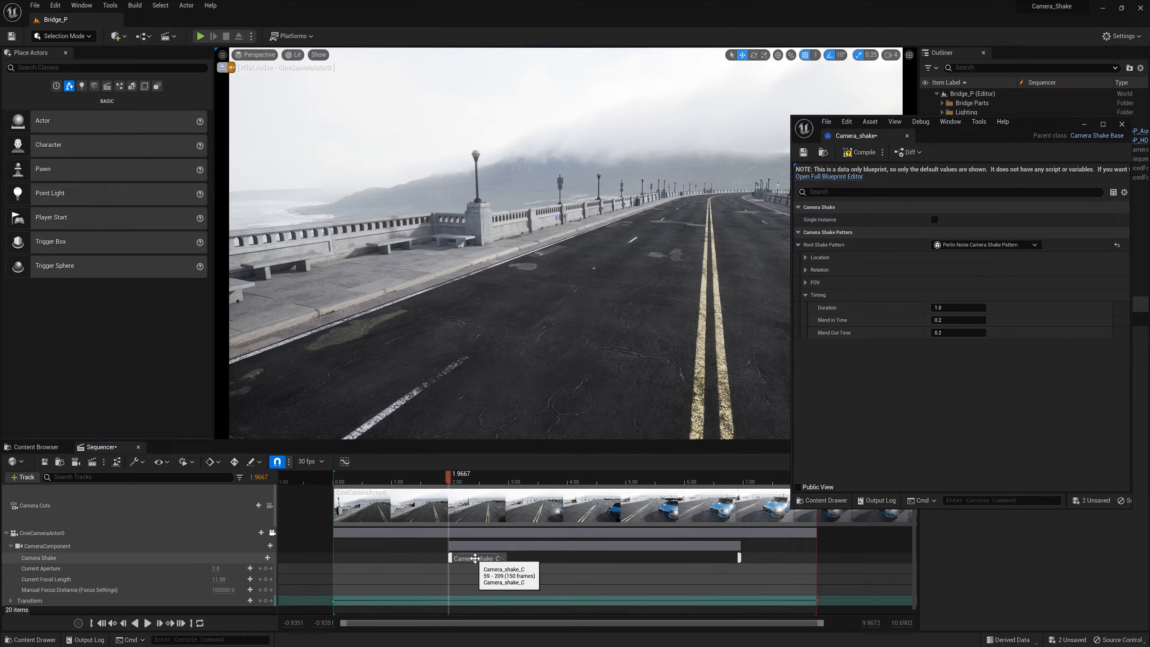
- Stretch the Camera_shake section to cover the whole sequence, from frame 0 to 248
{"action": "left_click_drag", "start_coordinate": [423, 480], "coordinate": [476, 487]}
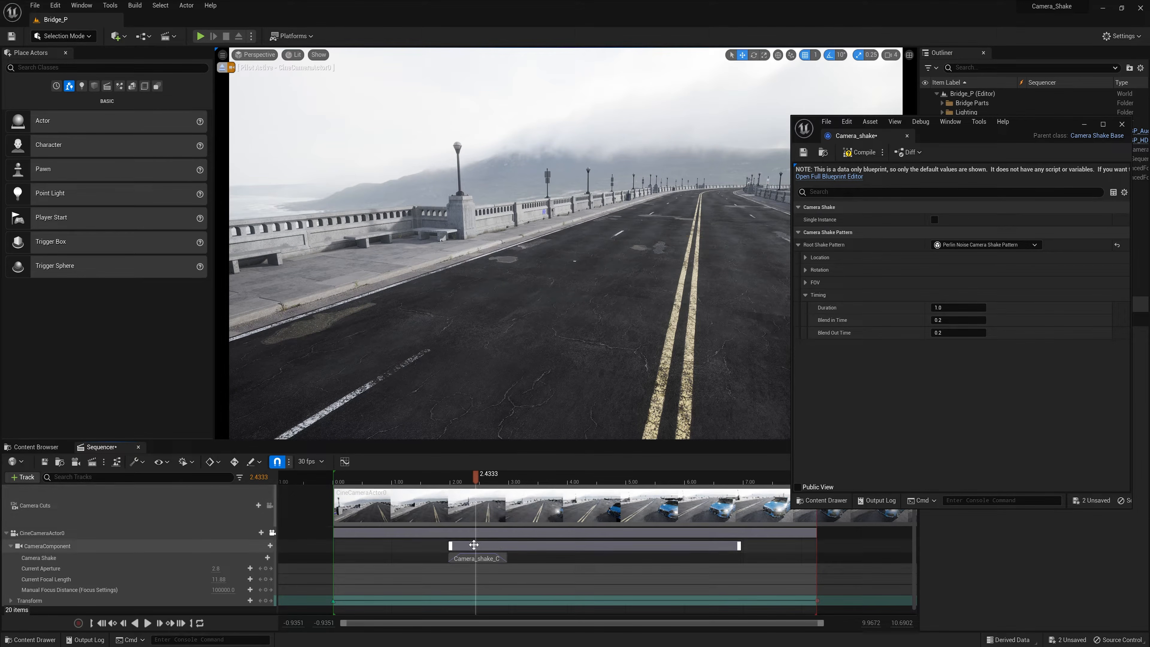
{"action": "left_click_drag", "start_coordinate": [450, 546], "coordinate": [335, 546]}
{"action": "left_click_drag", "start_coordinate": [739, 546], "coordinate": [816, 546]}
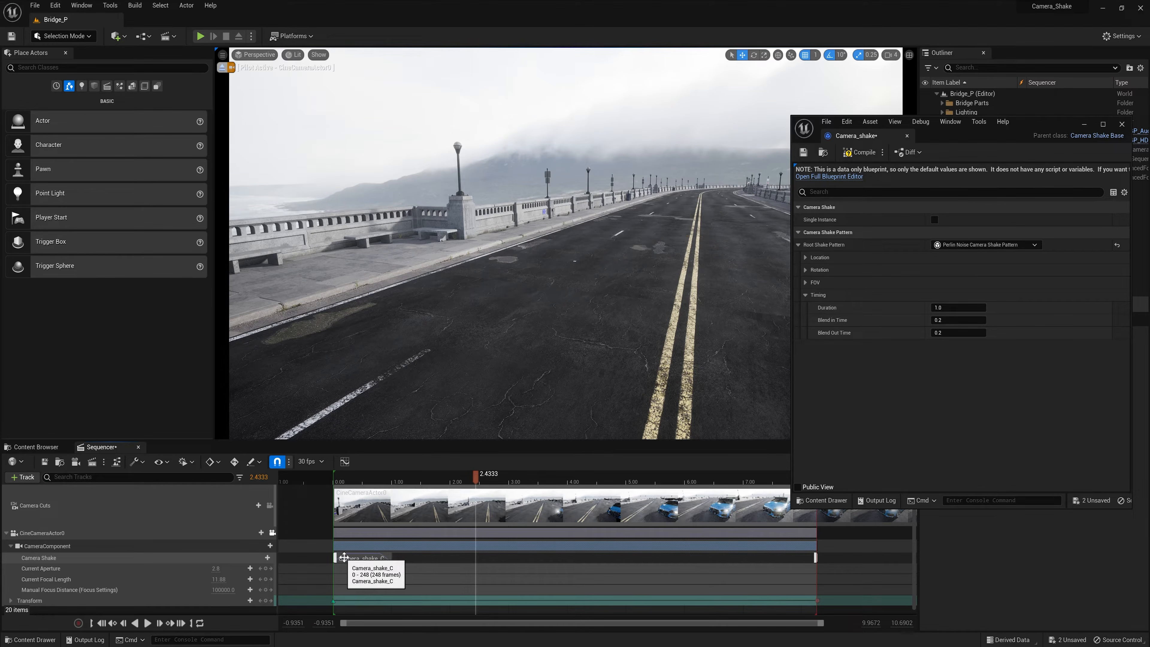
- Try shake durations of 2 and then 4 in the Camera_shake Timing settings
{"action": "left_click", "coordinate": [947, 309]}
{"action": "type", "text": "2"}
{"action": "key", "text": "Return"}
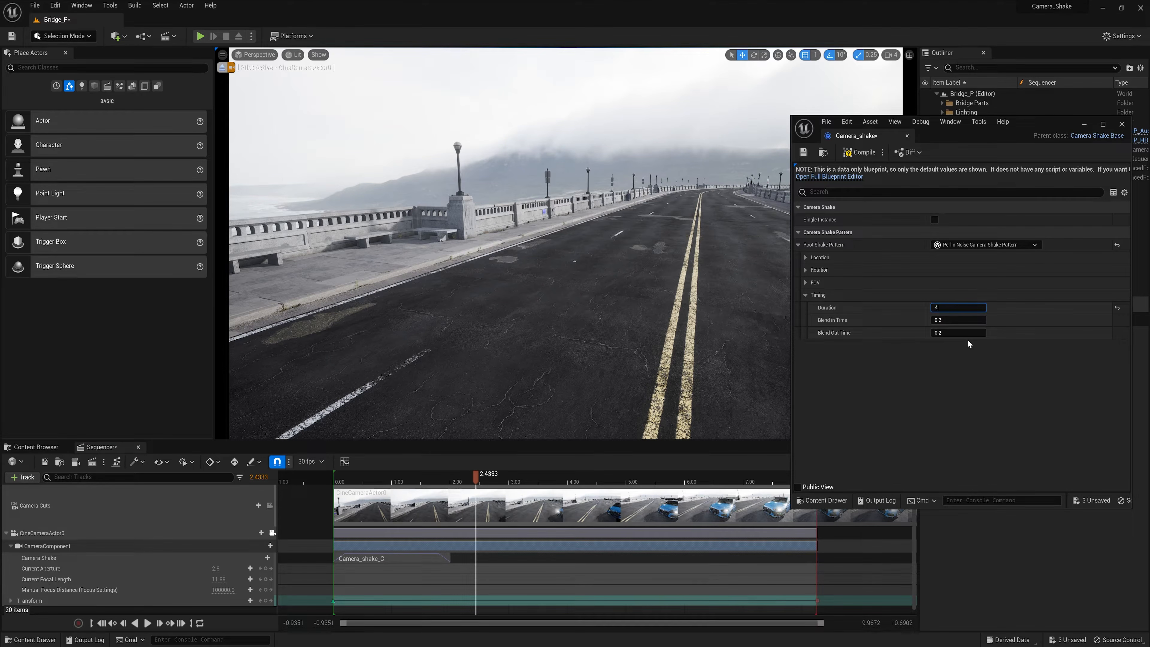
{"action": "key", "text": "Return"}
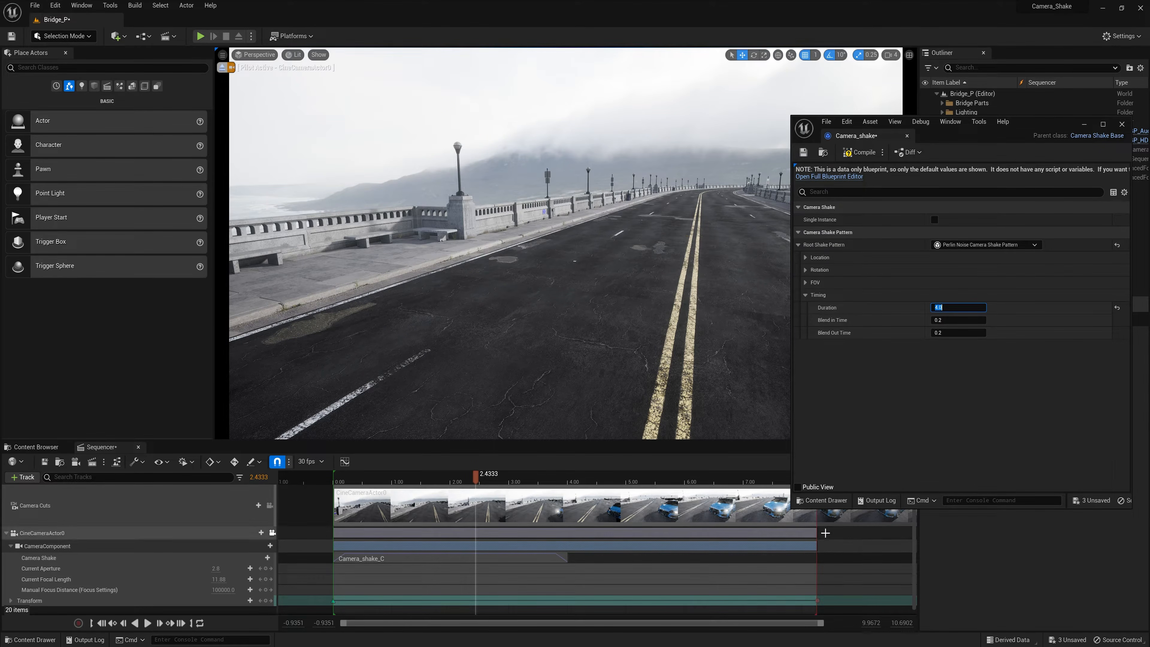
- Shorten the shake section to just under two seconds, and stretch it back to the end of the sequence
{"action": "left_click_drag", "start_coordinate": [816, 545], "coordinate": [442, 544]}
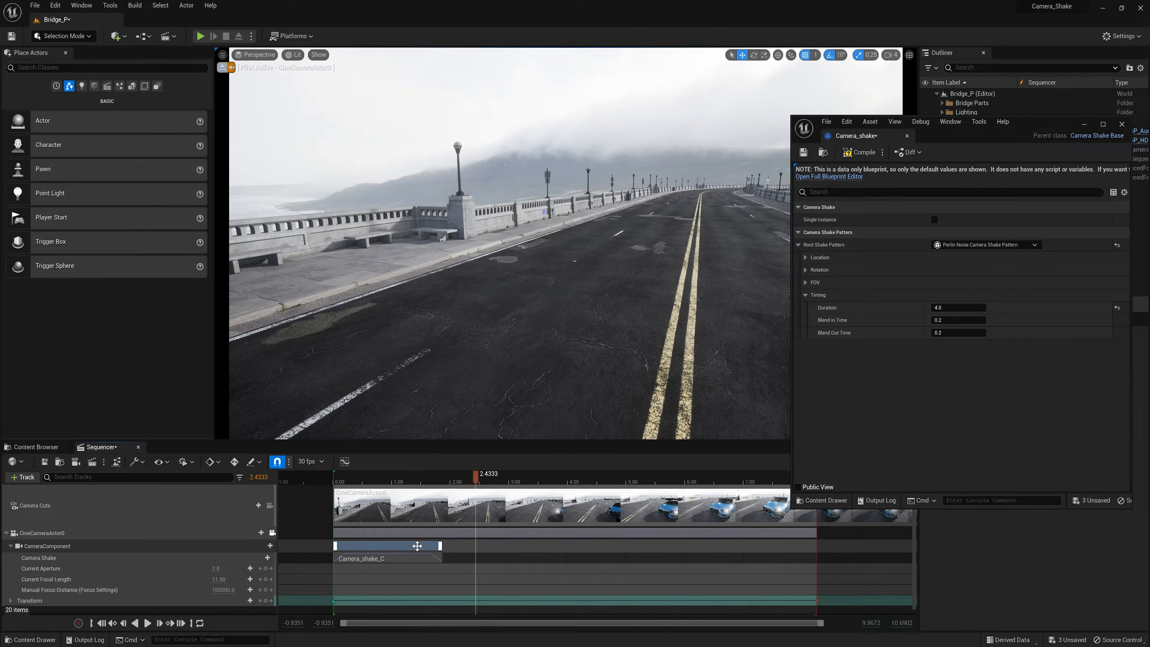
{"action": "left_click_drag", "start_coordinate": [441, 546], "coordinate": [816, 546]}
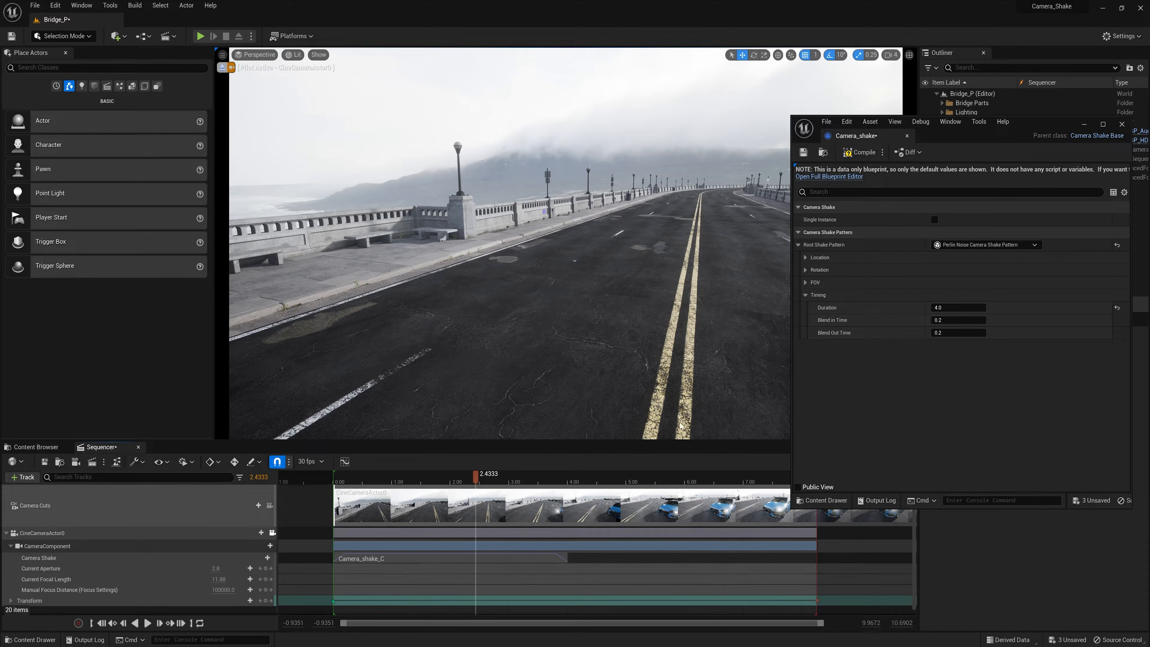
- Set the Camera_shake timing duration to 10
{"action": "left_click", "coordinate": [943, 306]}
{"action": "type", "text": "10"}
{"action": "key", "text": "Return"}
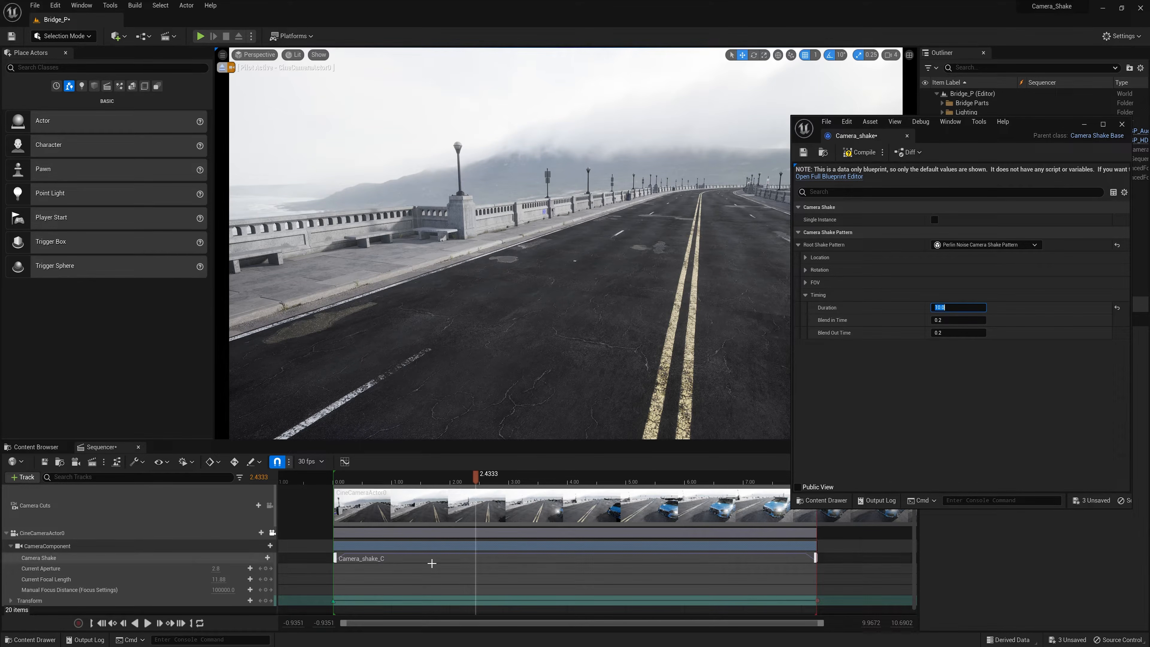
- Try blend-in and blend-out times of 0 in the Camera_shake Timing settings, and reset both to their defaults
{"action": "left_click", "coordinate": [947, 320]}
{"action": "type", "text": "0"}
{"action": "key", "text": "Return"}
{"action": "left_click", "coordinate": [951, 332]}
{"action": "type", "text": "0"}
{"action": "key", "text": "Return"}
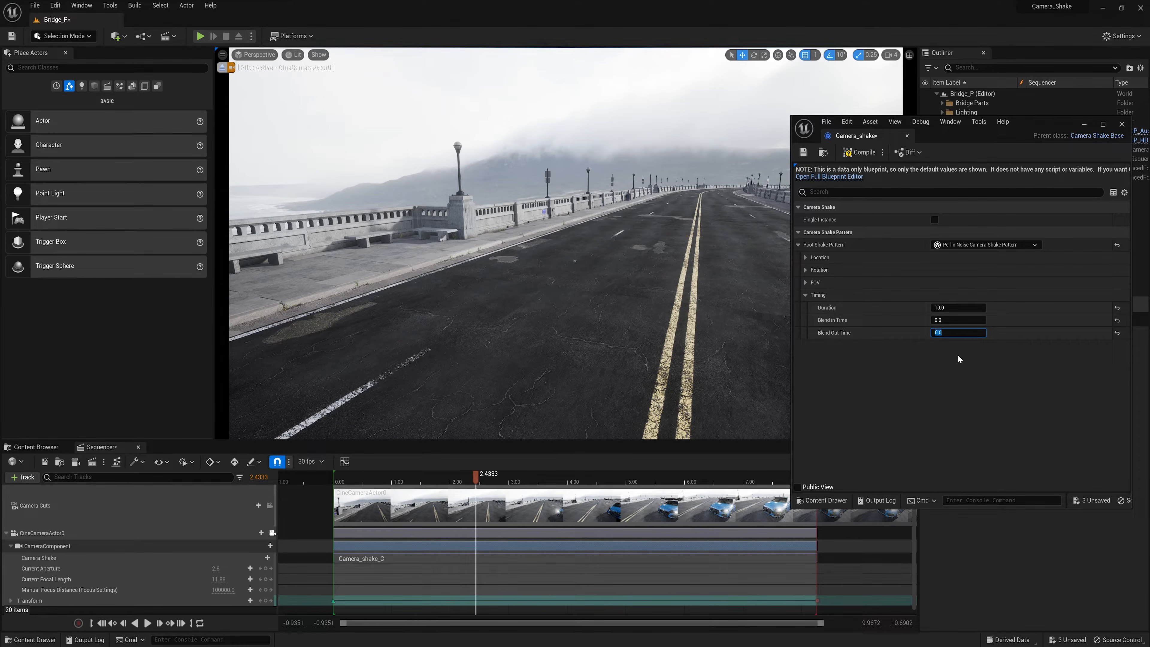
{"action": "left_click", "coordinate": [1116, 330]}
{"action": "left_click", "coordinate": [1117, 320]}
{"action": "left_click", "coordinate": [1117, 332]}
- Extend the Camera_shake section past both ends of the sequence, and trim it back to the sequence's start and end
{"action": "mouse_move", "coordinate": [334, 546]}
{"action": "left_mouse_down"}
{"action": "mouse_move", "coordinate": [283, 547]}
{"action": "mouse_move", "coordinate": [311, 546]}
{"action": "left_mouse_up"}
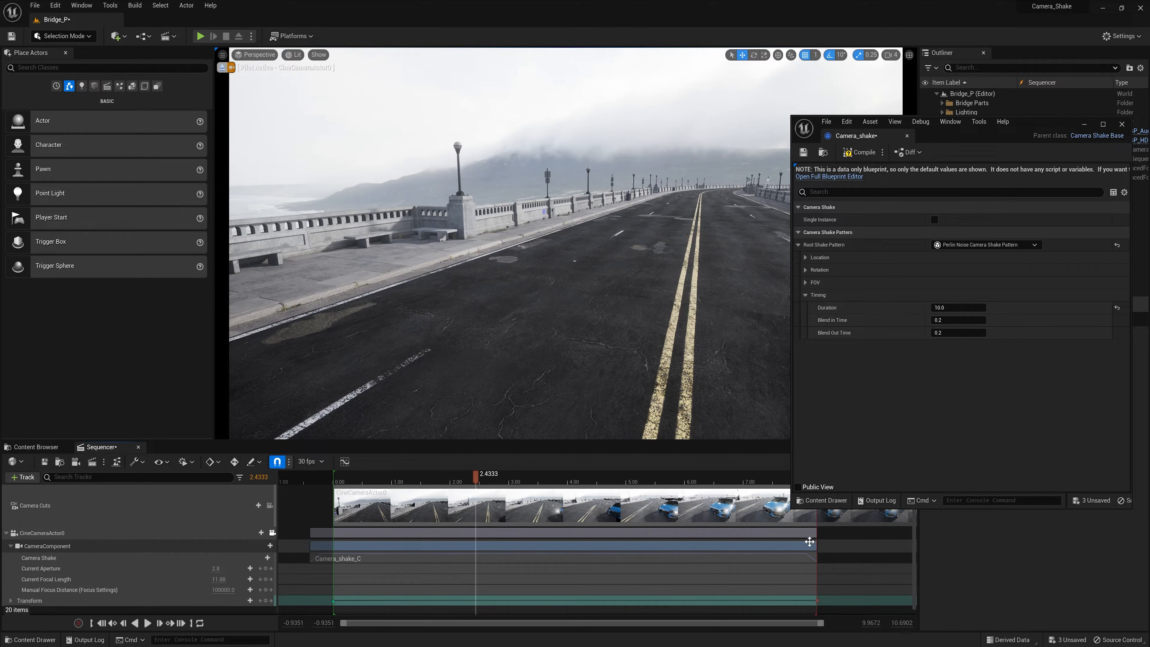
{"action": "left_click_drag", "start_coordinate": [816, 545], "coordinate": [838, 546]}
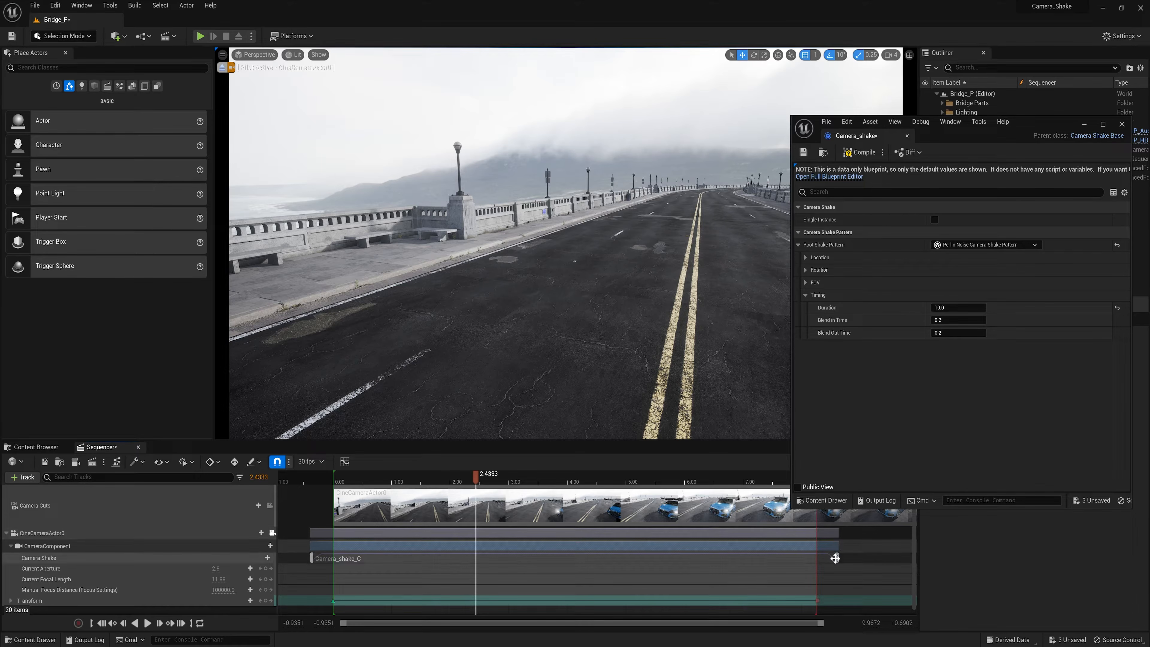
{"action": "left_click_drag", "start_coordinate": [837, 546], "coordinate": [816, 546]}
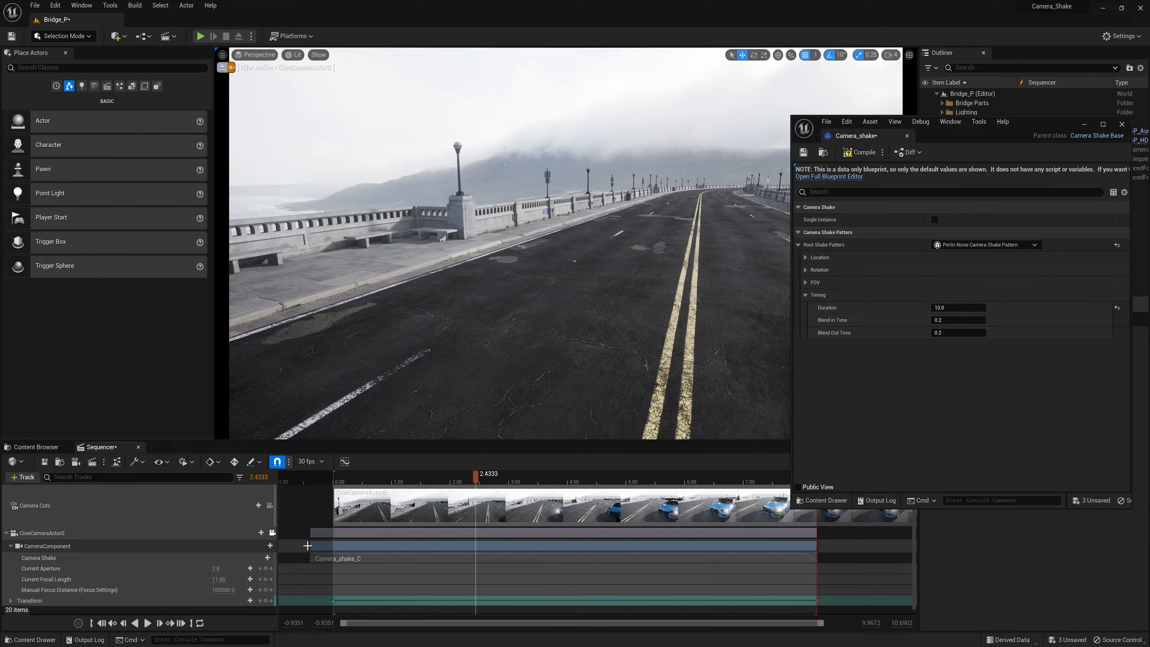
{"action": "left_click_drag", "start_coordinate": [311, 546], "coordinate": [335, 546]}
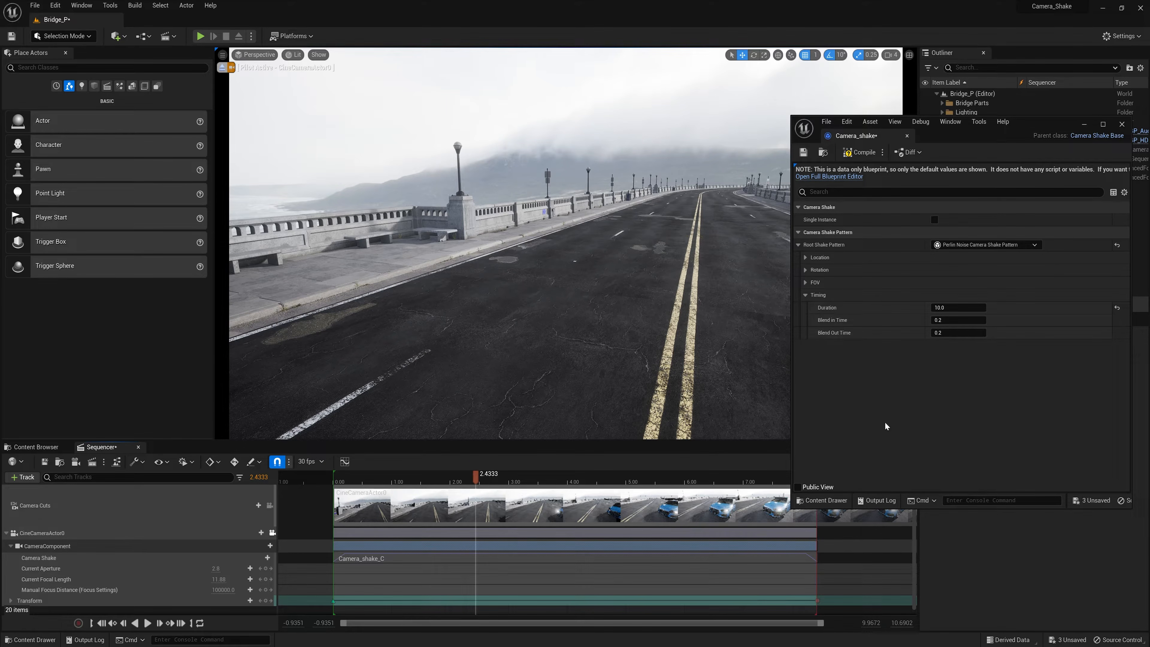
- Set both the Blend In Time and Blend Out Time of the camera shake to 0
{"action": "left_click", "coordinate": [955, 320]}
{"action": "type", "text": "0"}
{"action": "left_click", "coordinate": [952, 334]}
{"action": "type", "text": "0"}
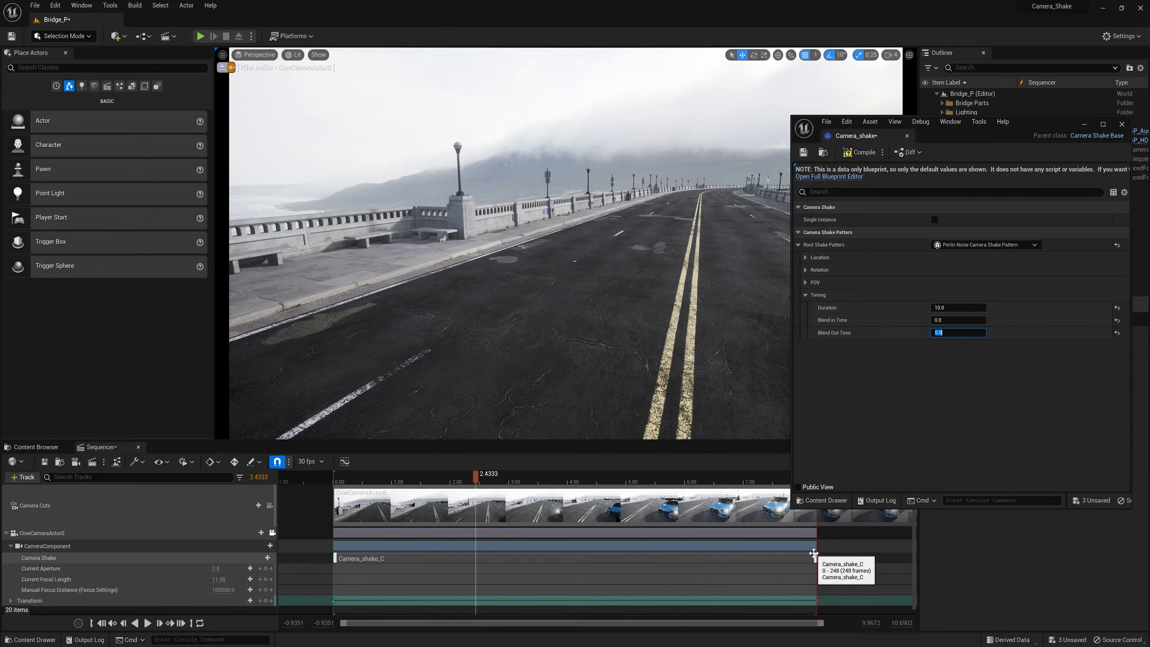
- Try a Blend In Time of 3, set it back to 0, and collapse the Timing settings
{"action": "left_click", "coordinate": [955, 320]}
{"action": "type", "text": "3"}
{"action": "key", "text": "Return"}
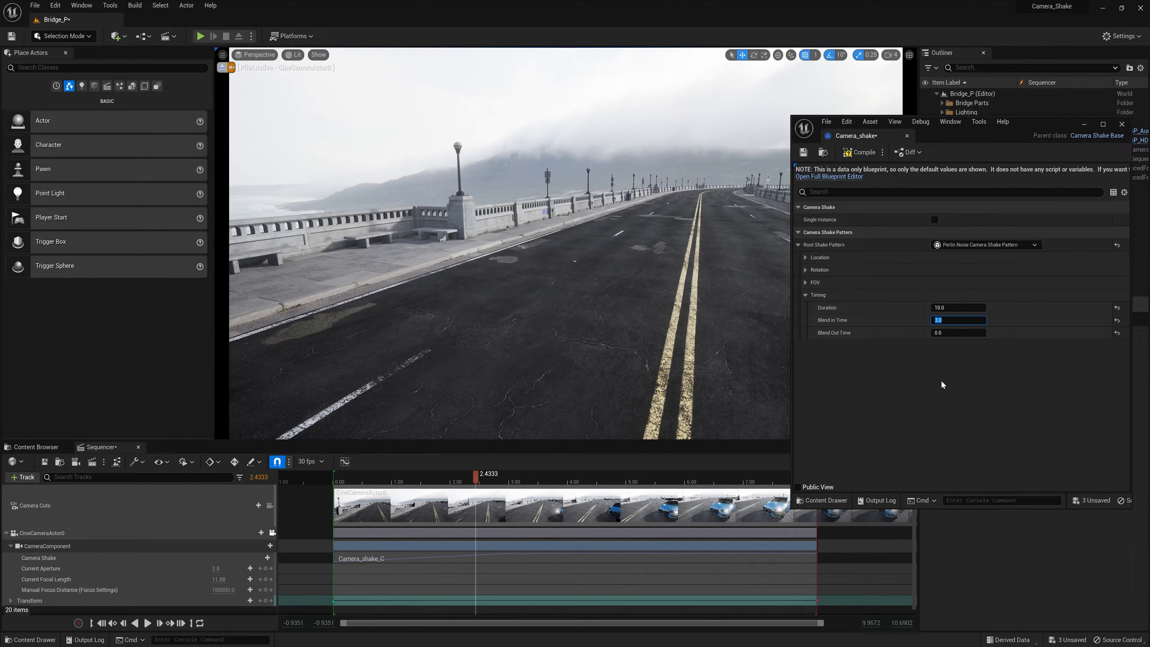
{"action": "type", "text": "0"}
{"action": "key", "text": "Return"}
{"action": "left_click", "coordinate": [942, 358]}
{"action": "left_click", "coordinate": [805, 295]}
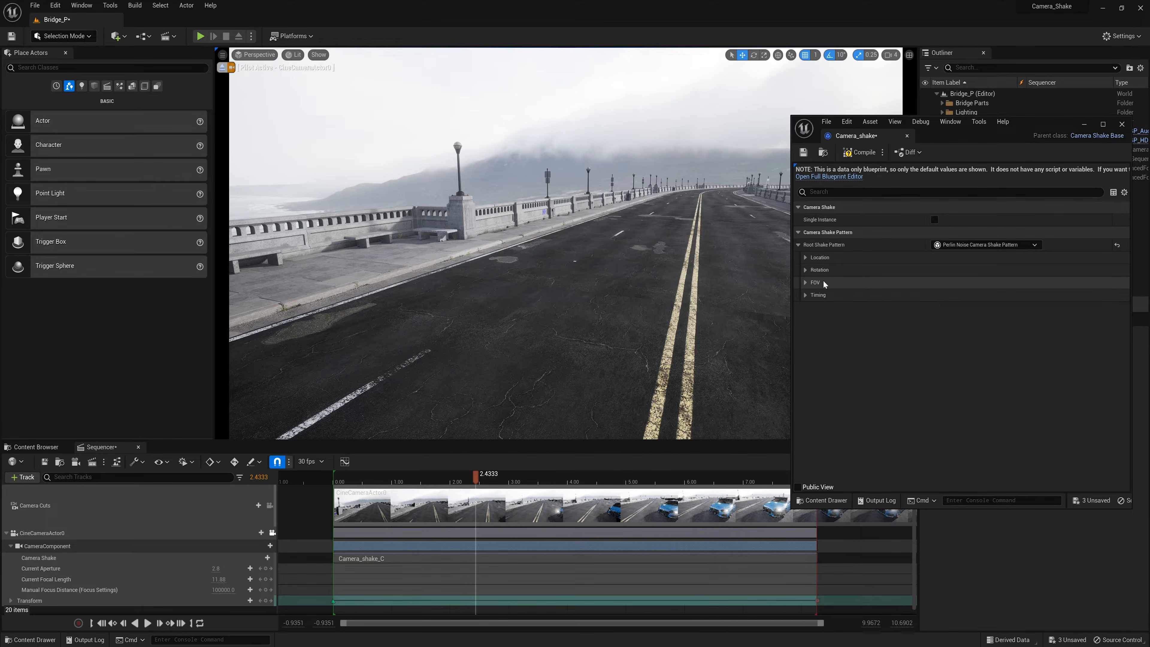
- Set the Location Amplitude and Location Frequency Multipliers to 10, and play the sequence from its start
{"action": "left_click", "coordinate": [805, 258]}
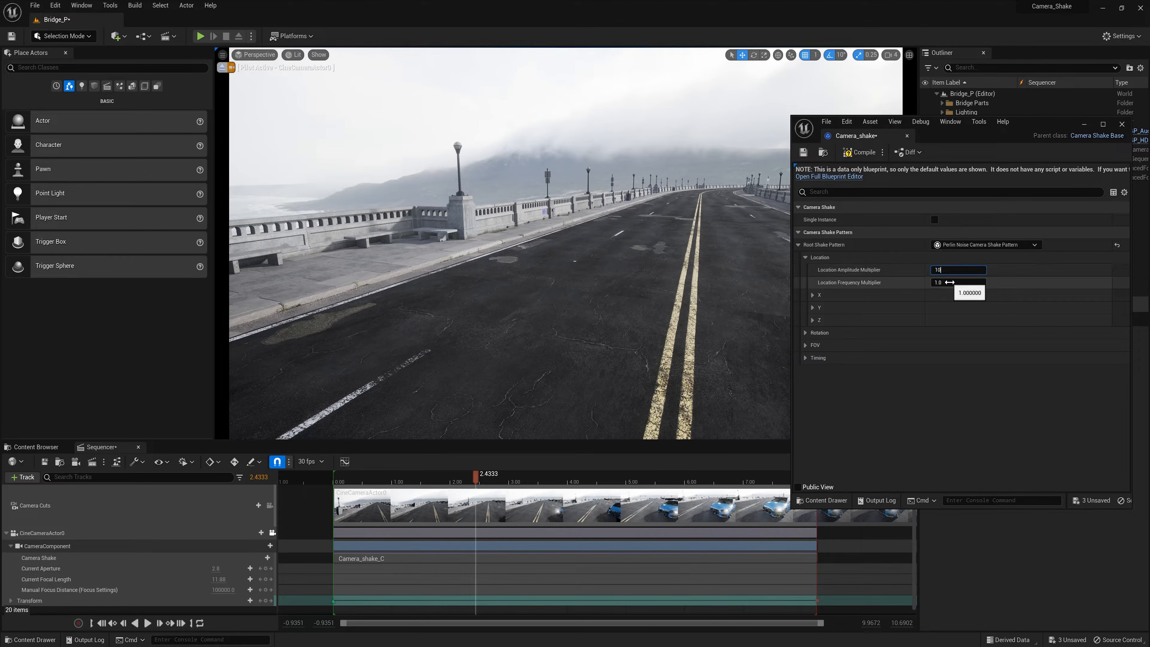
{"action": "key", "text": "Return"}
{"action": "left_click_drag", "start_coordinate": [430, 480], "coordinate": [340, 482]}
{"action": "key", "text": "space"}
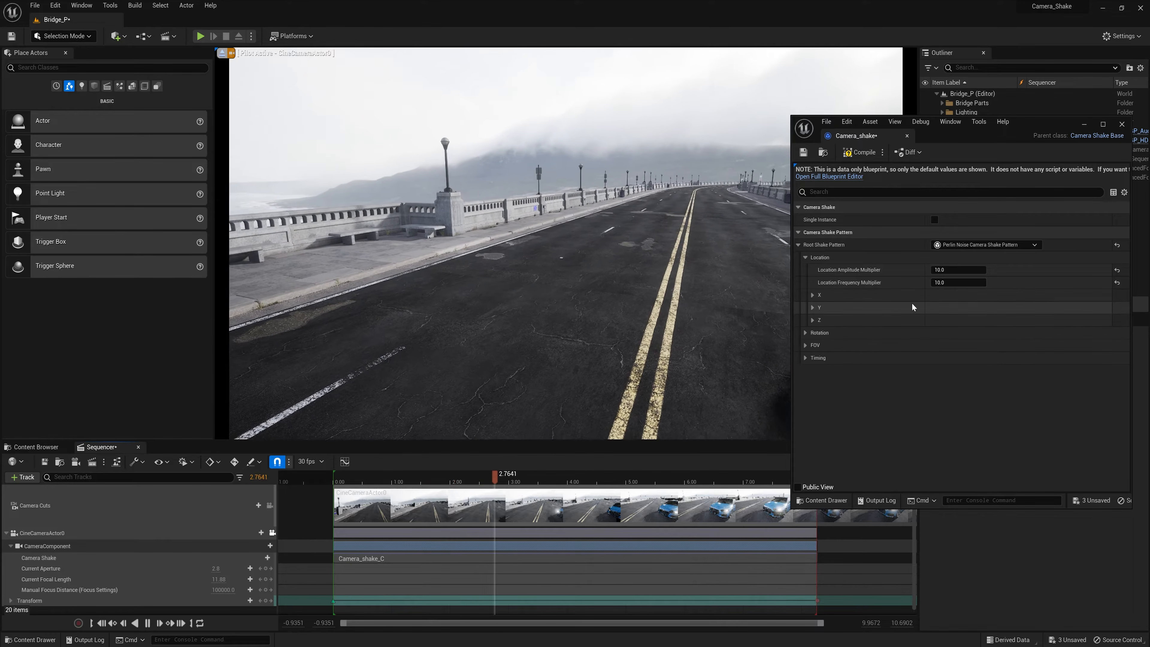
- Set the Location Amplitude Multiplier to 50 and the Location Frequency Multiplier to 1 while the sequence plays
{"action": "left_click", "coordinate": [953, 269]}
{"action": "type", "text": "50"}
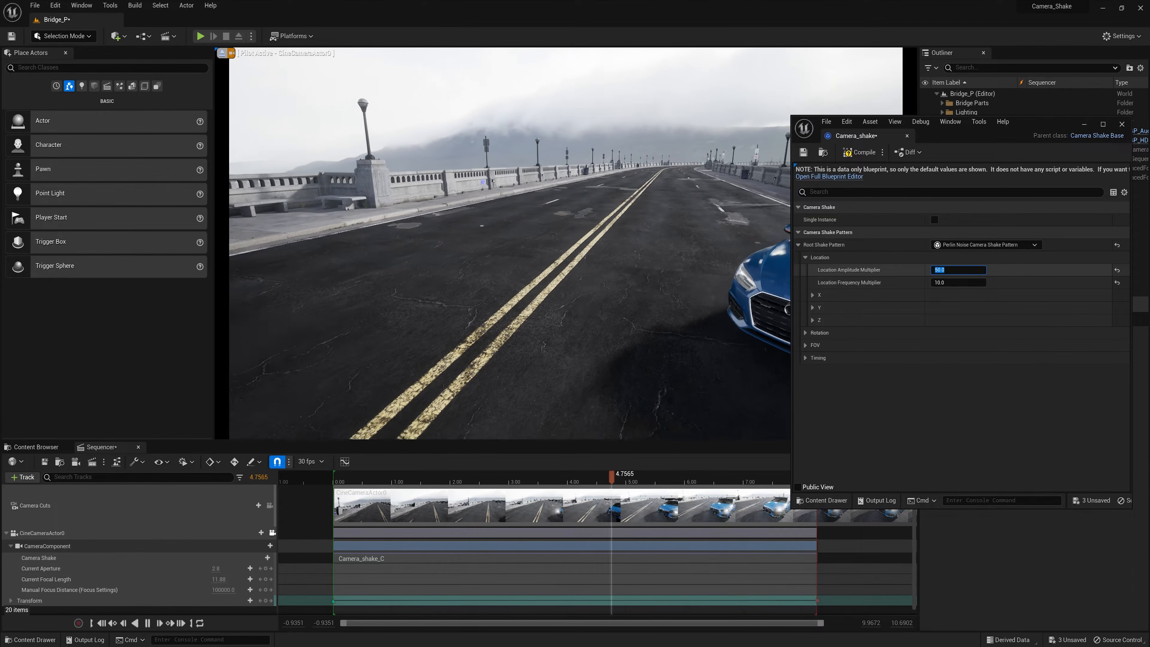
{"action": "key", "text": "Return"}
{"action": "left_click", "coordinate": [946, 282]}
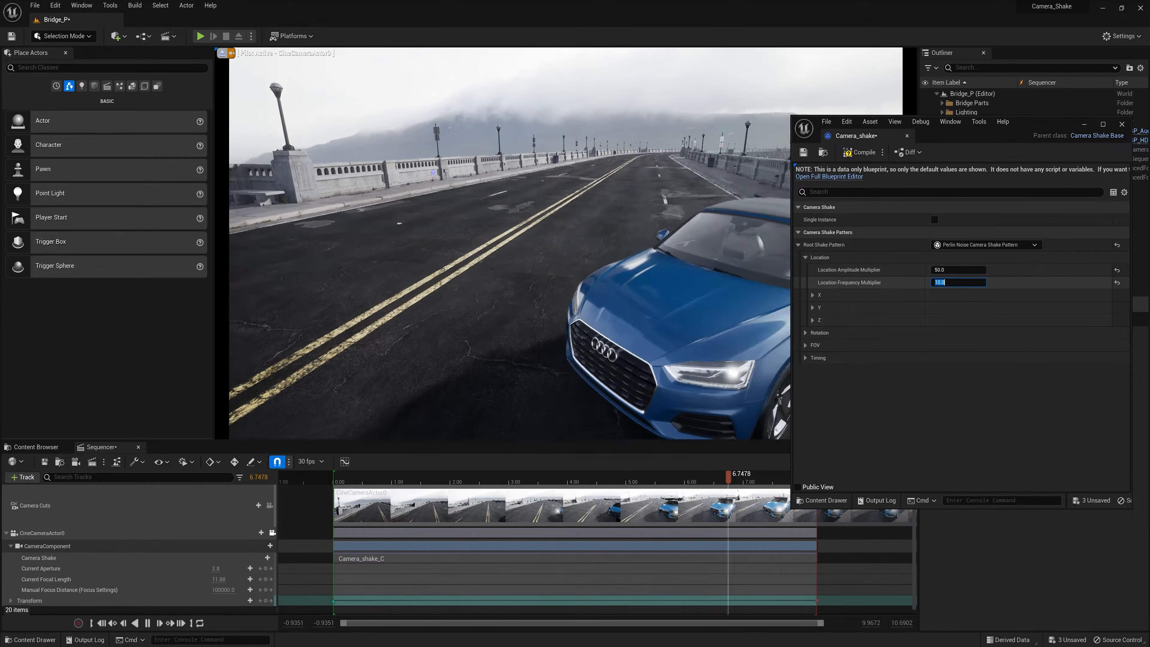
{"action": "type", "text": "1"}
{"action": "key", "text": "Return"}
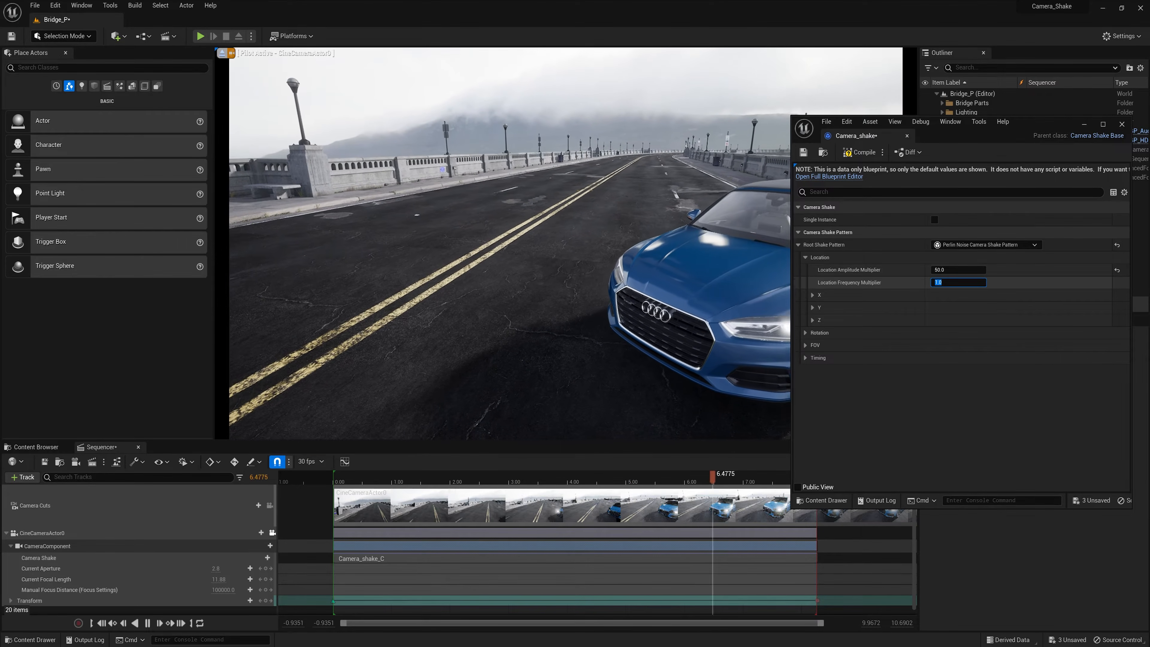
- Set the Location Amplitude and Location Frequency Multipliers to 0, and collapse the Location settings
{"action": "left_click", "coordinate": [1116, 270]}
{"action": "left_click", "coordinate": [950, 271]}
{"action": "type", "text": "0"}
{"action": "key", "text": "Return"}
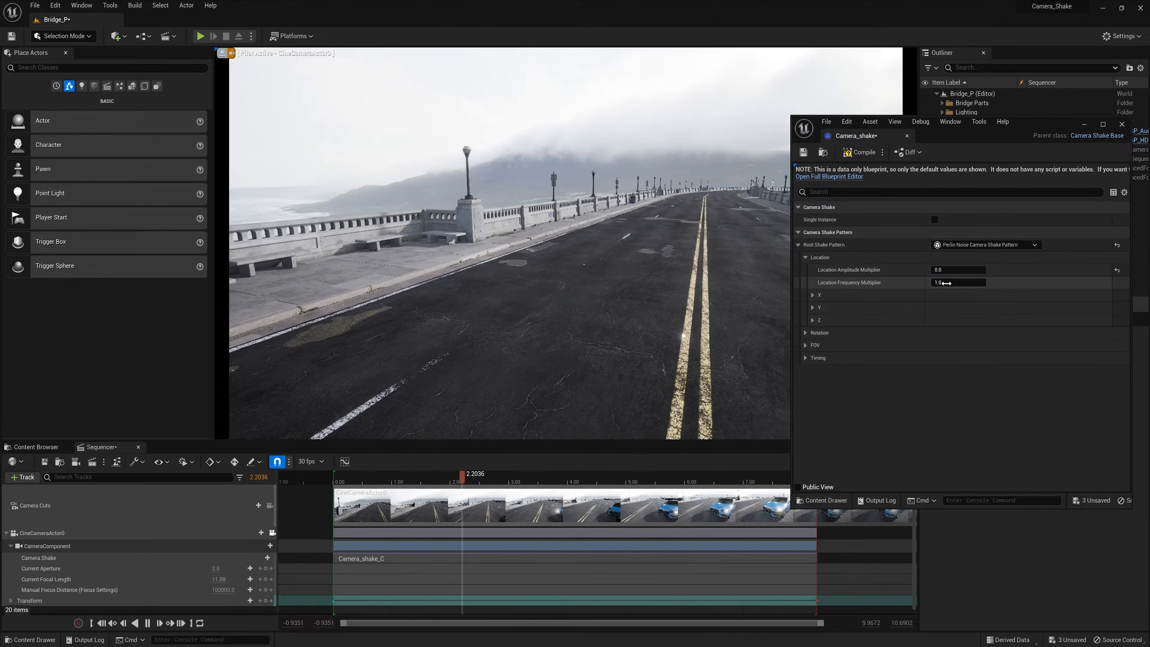
{"action": "left_click", "coordinate": [946, 283]}
{"action": "type", "text": "0"}
{"action": "key", "text": "Return"}
{"action": "left_click", "coordinate": [805, 257]}
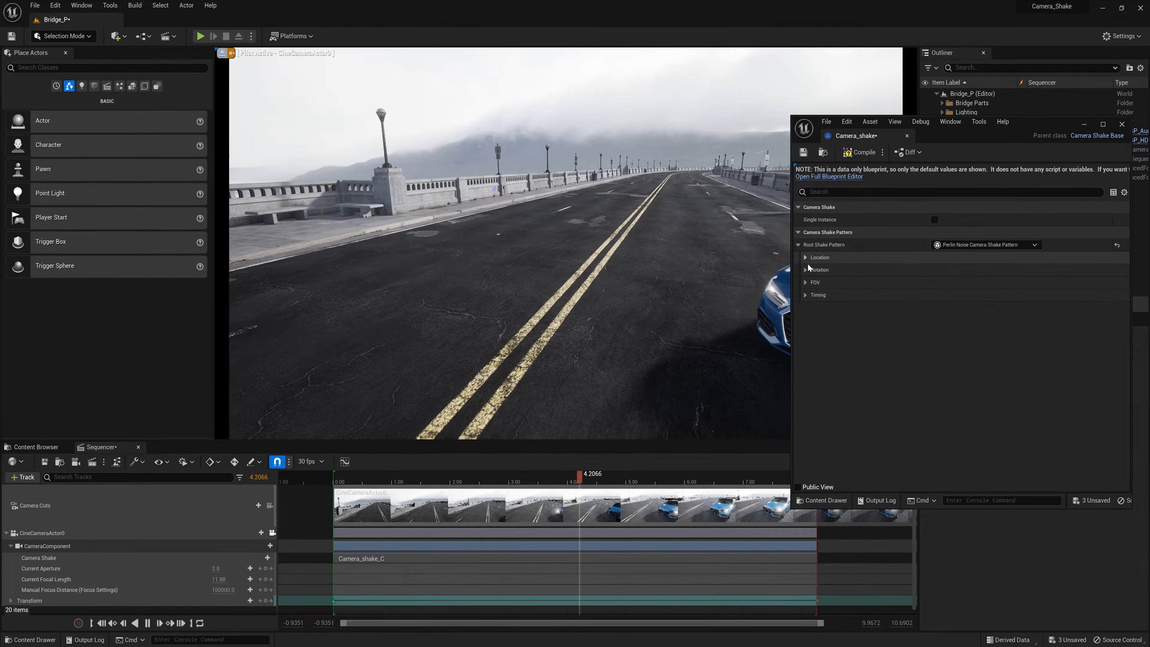
- Set the shake's FOV Amplitude to 10, and scrub the sequence back to about 1.57 seconds
{"action": "left_click", "coordinate": [805, 282]}
{"action": "left_click", "coordinate": [813, 295]}
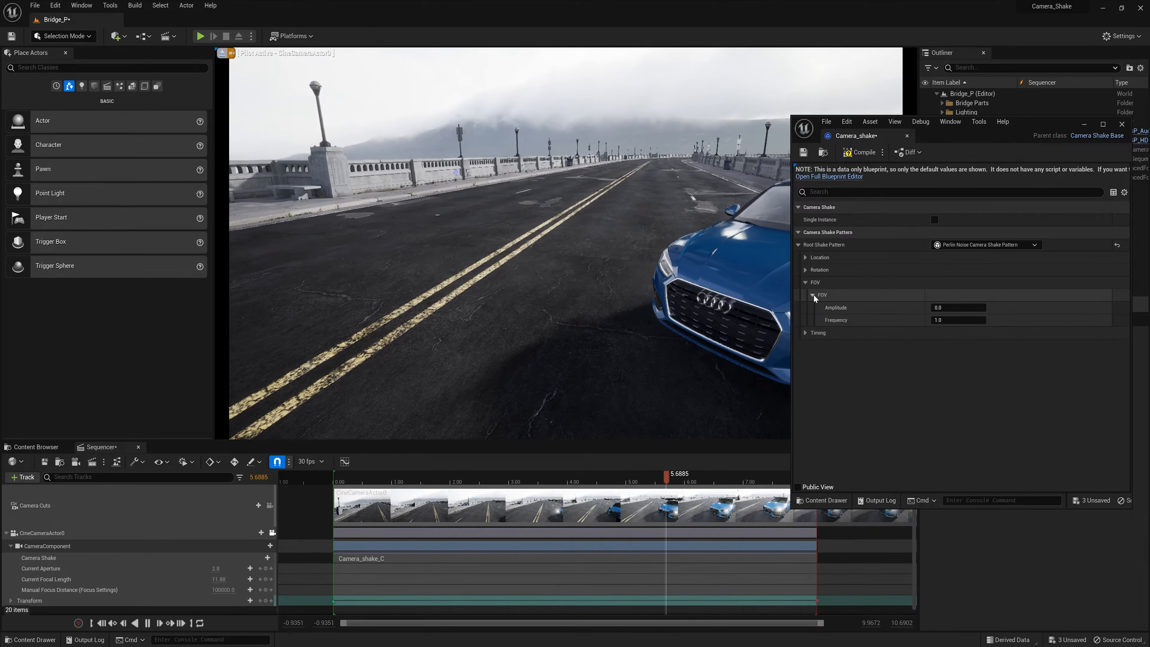
{"action": "left_click", "coordinate": [955, 308]}
{"action": "type", "text": "10"}
{"action": "key", "text": "Return"}
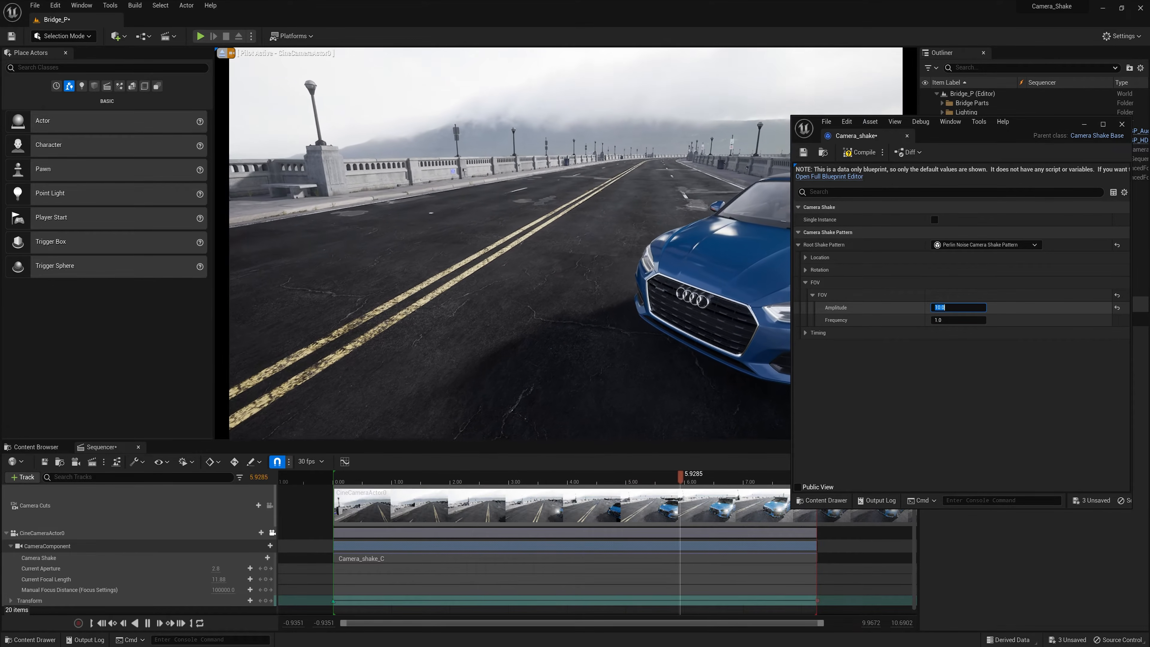
{"action": "left_click_drag", "start_coordinate": [494, 475], "coordinate": [425, 480]}
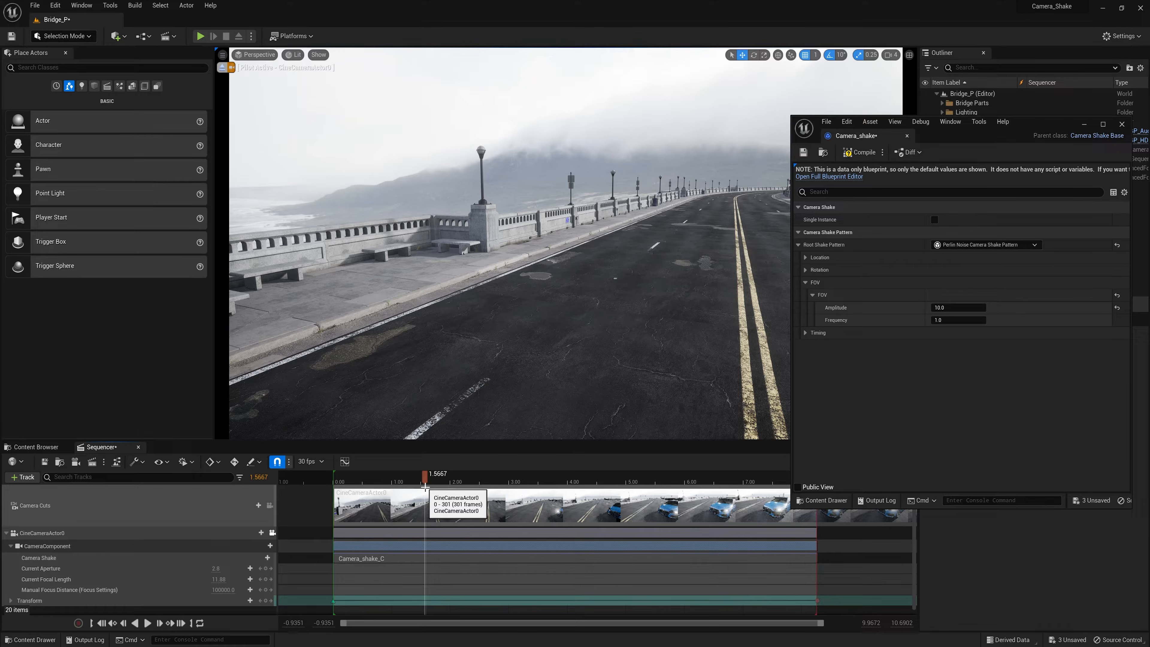
- Set the FOV Amplitude back to 0, and briefly play the sequence from its start
{"action": "left_click", "coordinate": [958, 308]}
{"action": "type", "text": "0"}
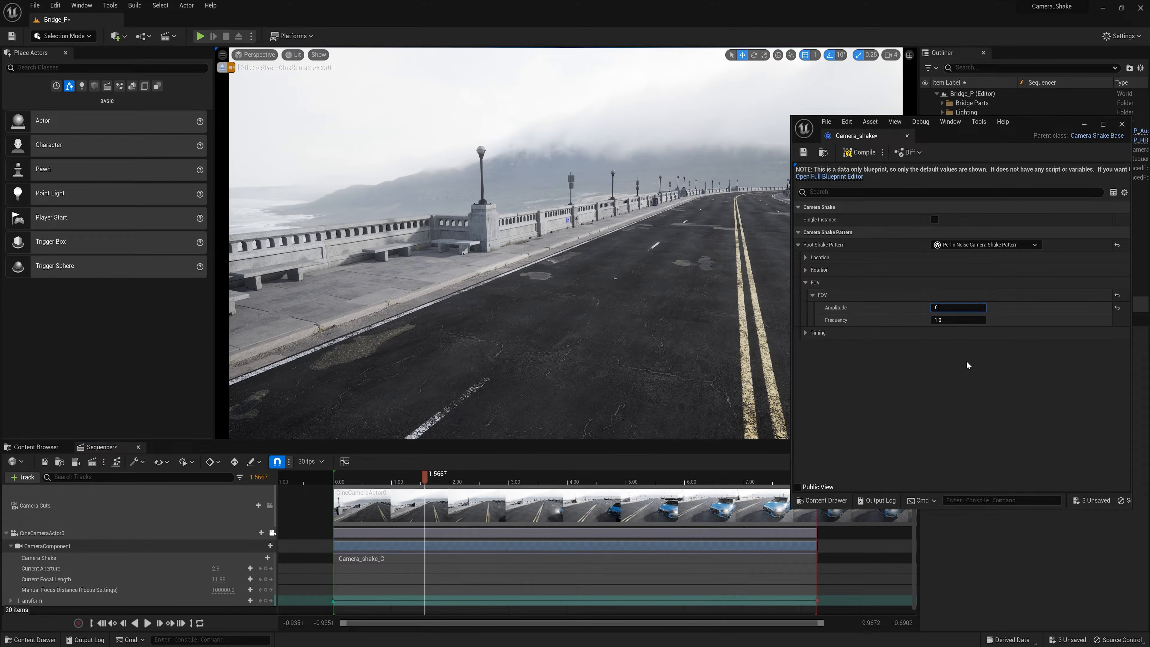
{"action": "left_click_drag", "start_coordinate": [425, 480], "coordinate": [334, 484]}
{"action": "key", "text": "space"}
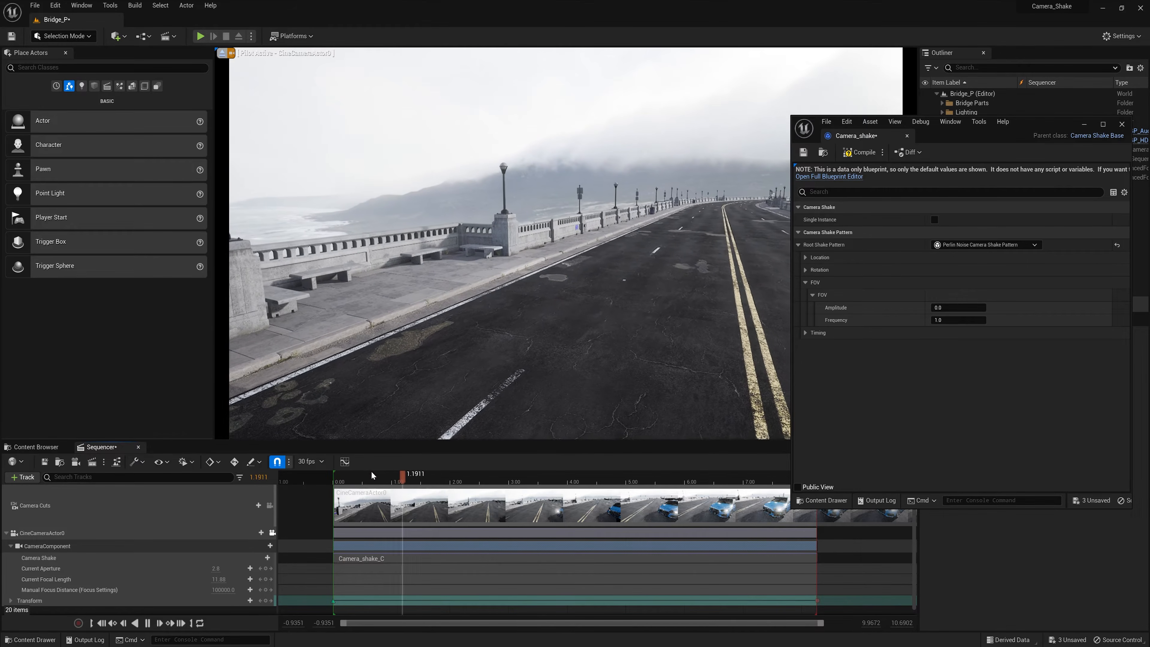
{"action": "key", "text": "space"}
- Collapse the Location and FOV settings, set the Rotation Amplitude Multiplier to 10, and play the sequence from its start
{"action": "left_click", "coordinate": [804, 257]}
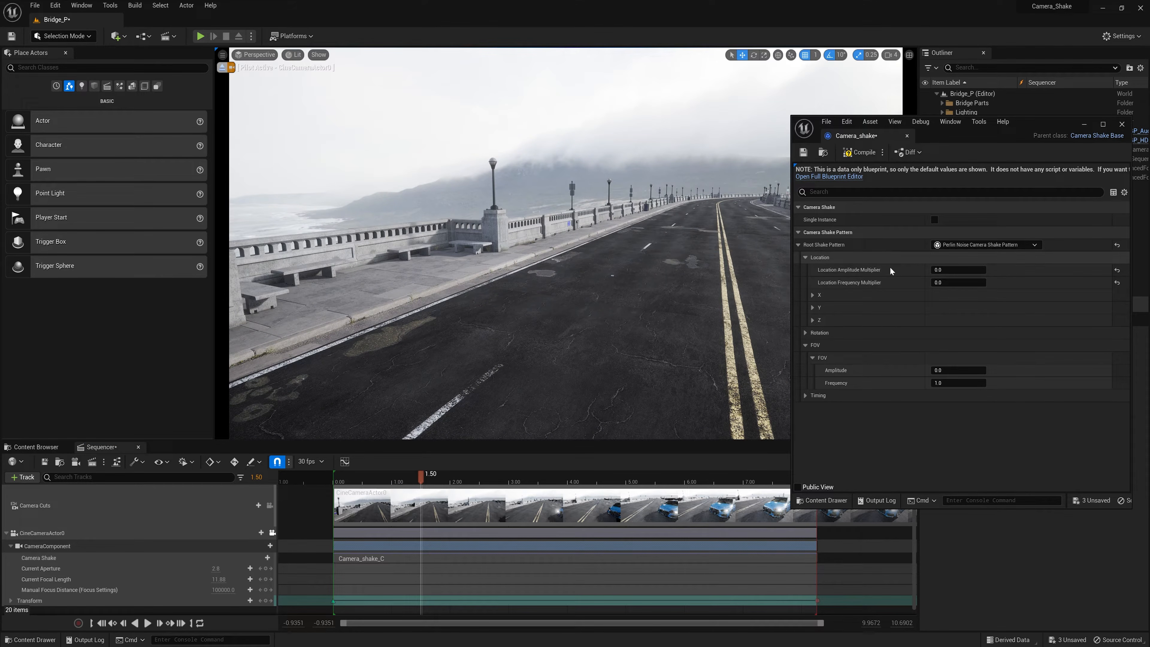
{"action": "left_click", "coordinate": [805, 345]}
{"action": "left_click", "coordinate": [806, 257]}
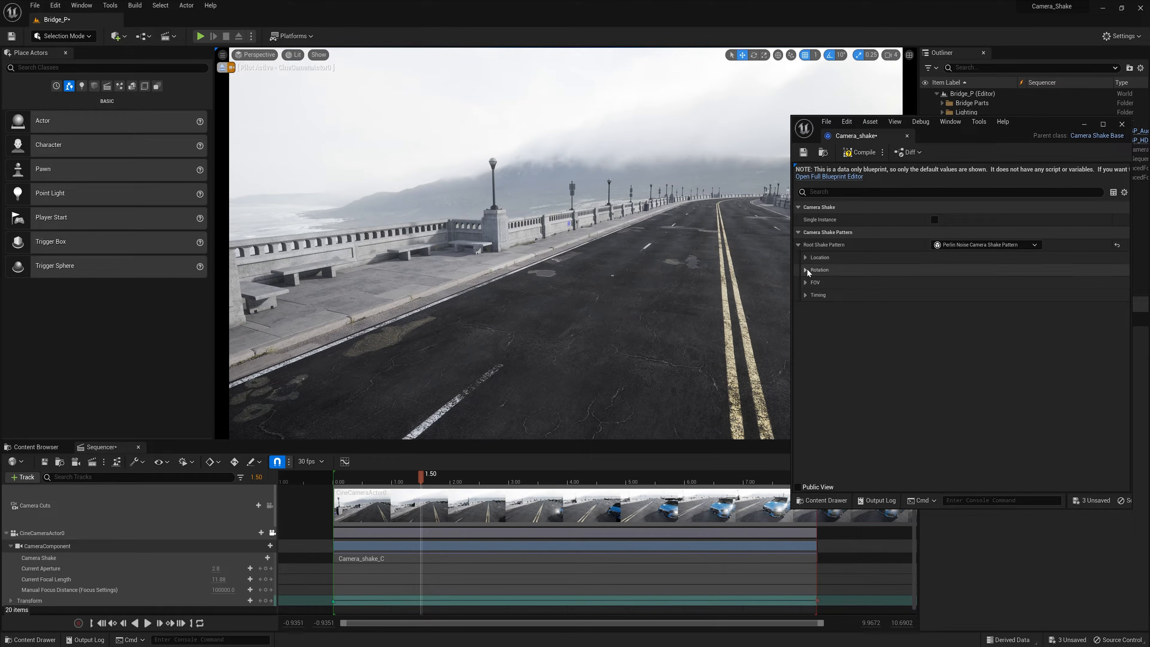
{"action": "left_click", "coordinate": [806, 269]}
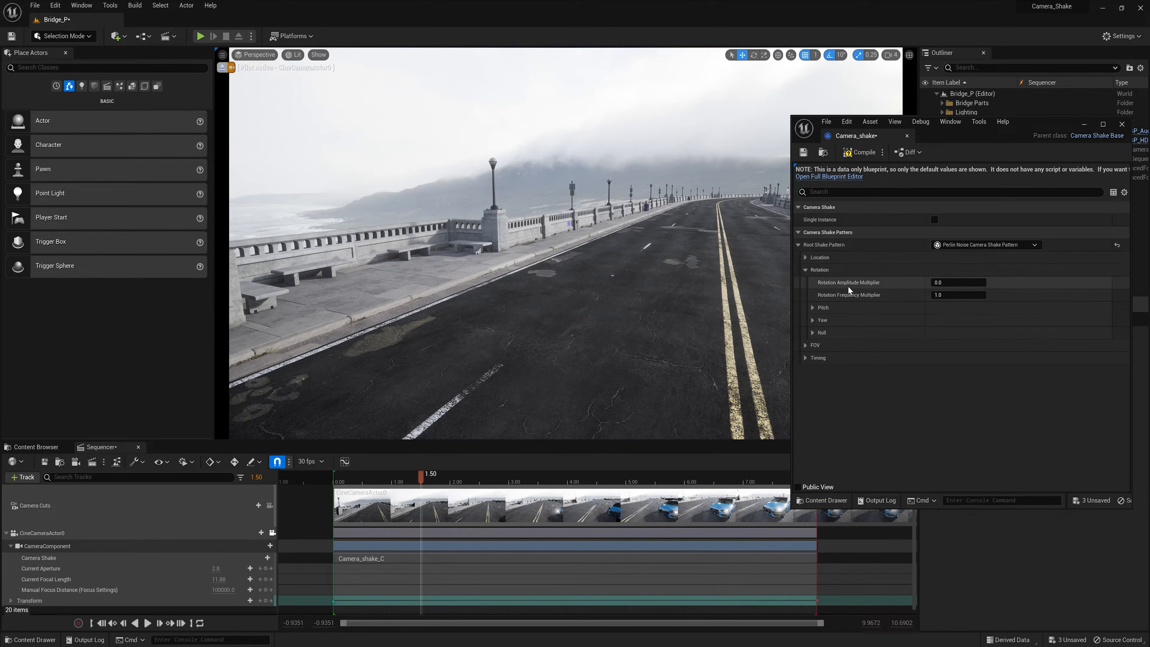
{"action": "left_click", "coordinate": [942, 283]}
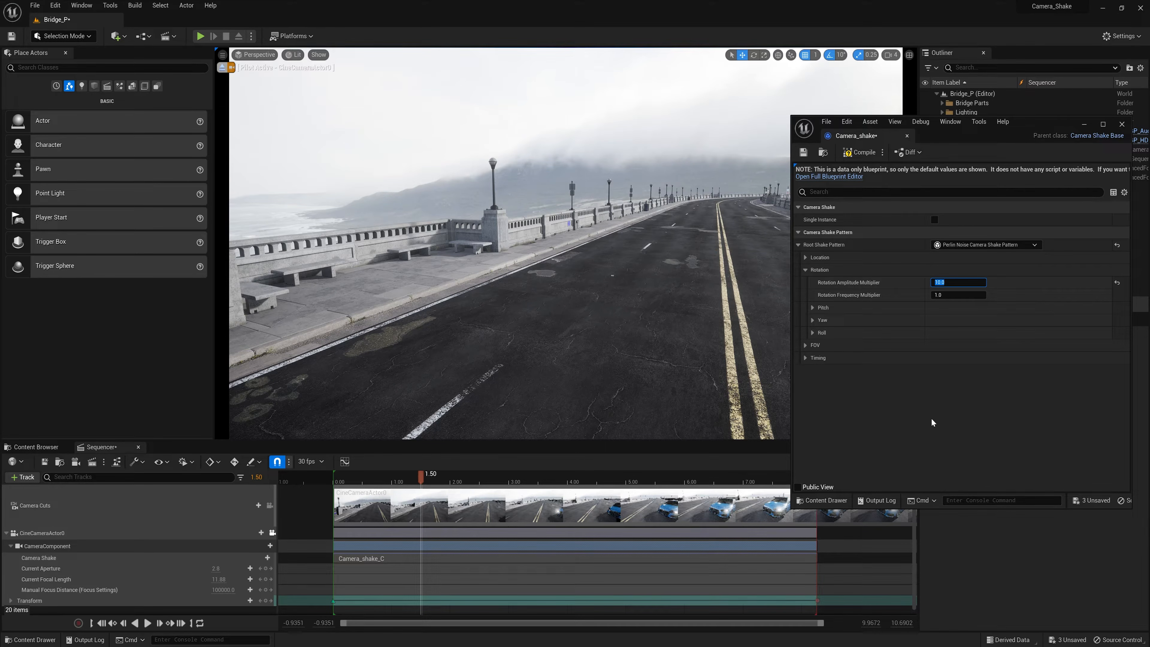
{"action": "left_click_drag", "start_coordinate": [429, 486], "coordinate": [340, 481]}
{"action": "key", "text": "space"}
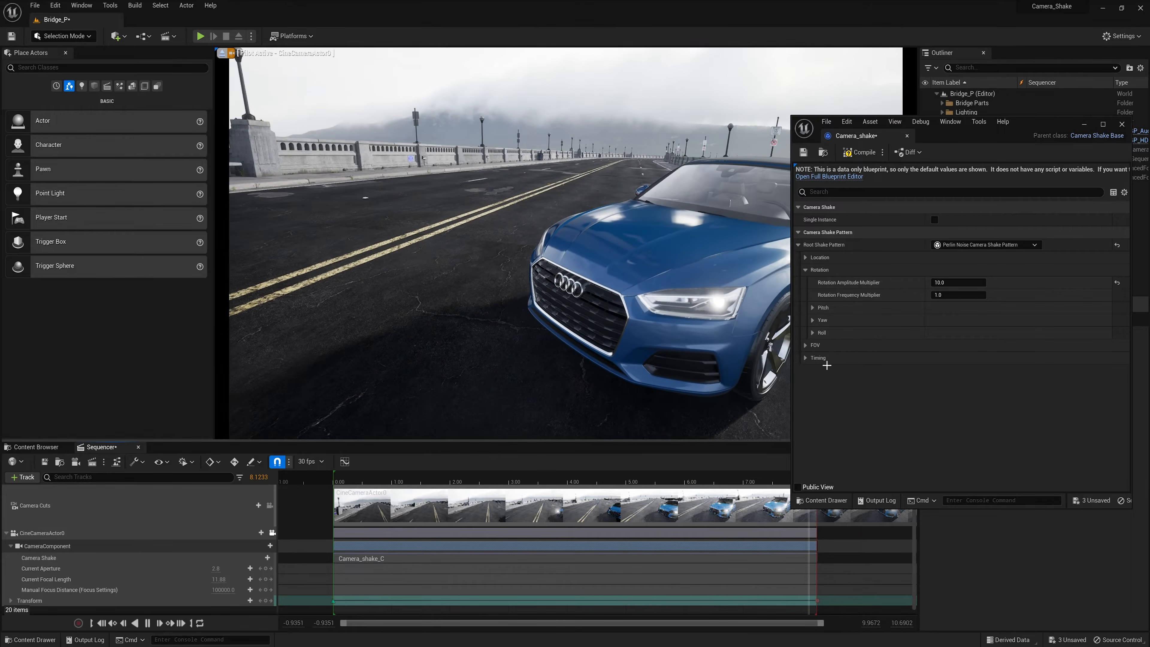
- Increase the Rotation Amplitude Multiplier to 25 and preview the sequence
{"action": "key", "text": "space"}
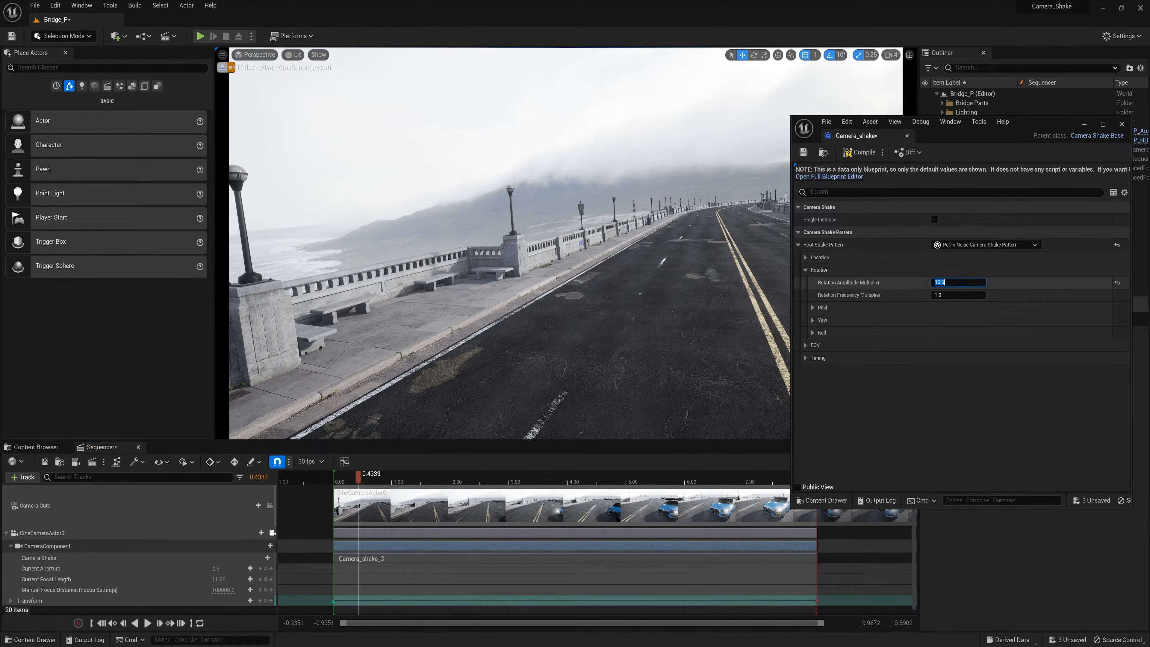
{"action": "key", "text": "Return"}
{"action": "key", "text": "space"}
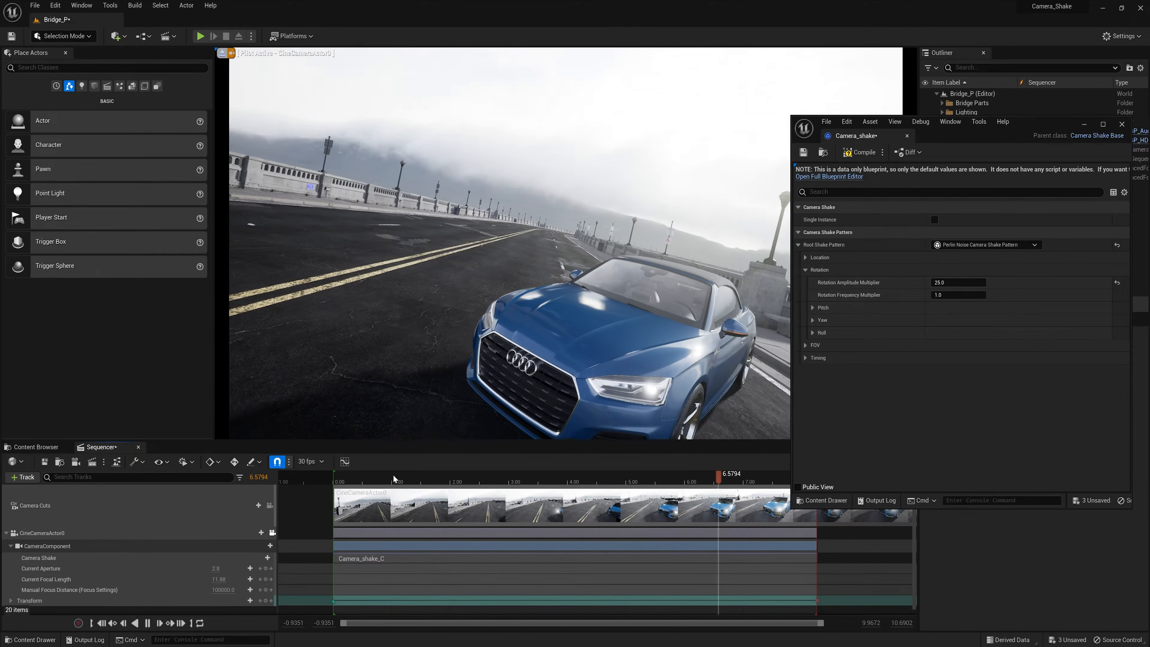
- Set the Rotation Amplitude Multiplier to 1 and the Rotation Frequency Multiplier to 10, and preview the sequence from its start
{"action": "key", "text": "space"}
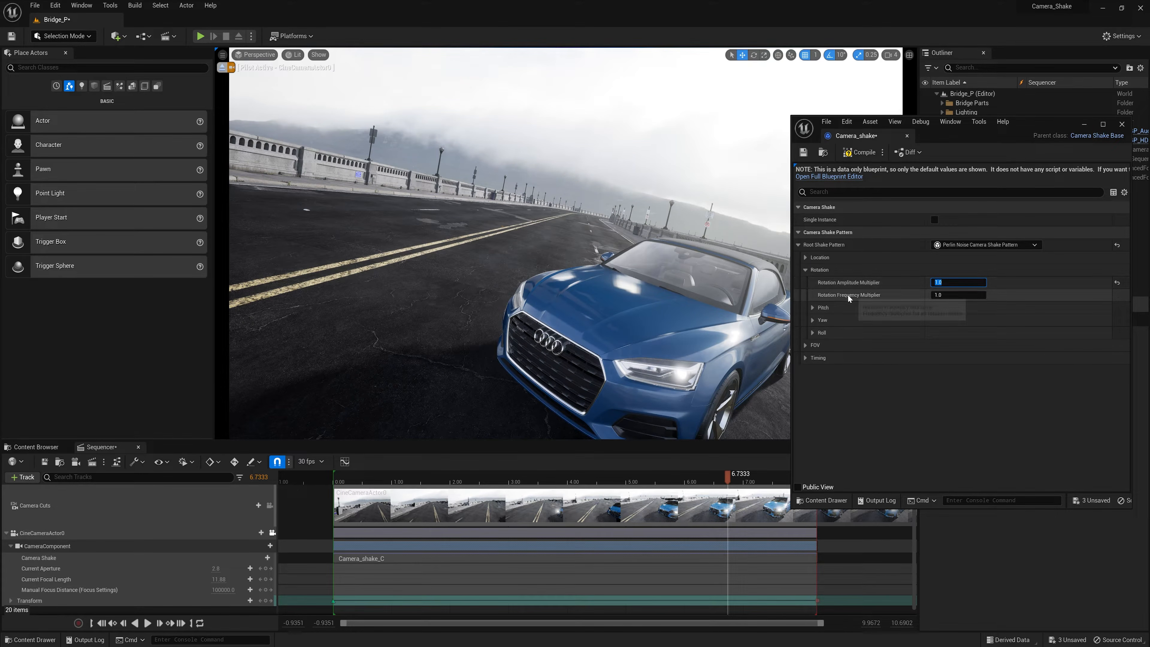
{"action": "left_click", "coordinate": [943, 296]}
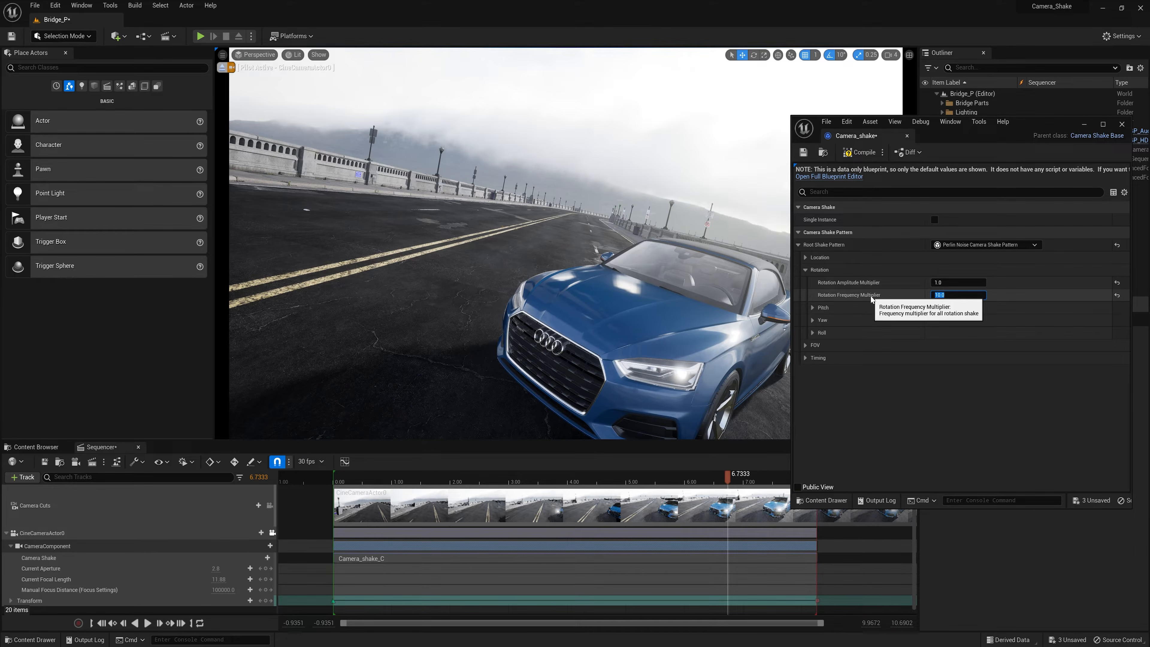
{"action": "left_click_drag", "start_coordinate": [423, 482], "coordinate": [334, 480]}
{"action": "key", "text": "space"}
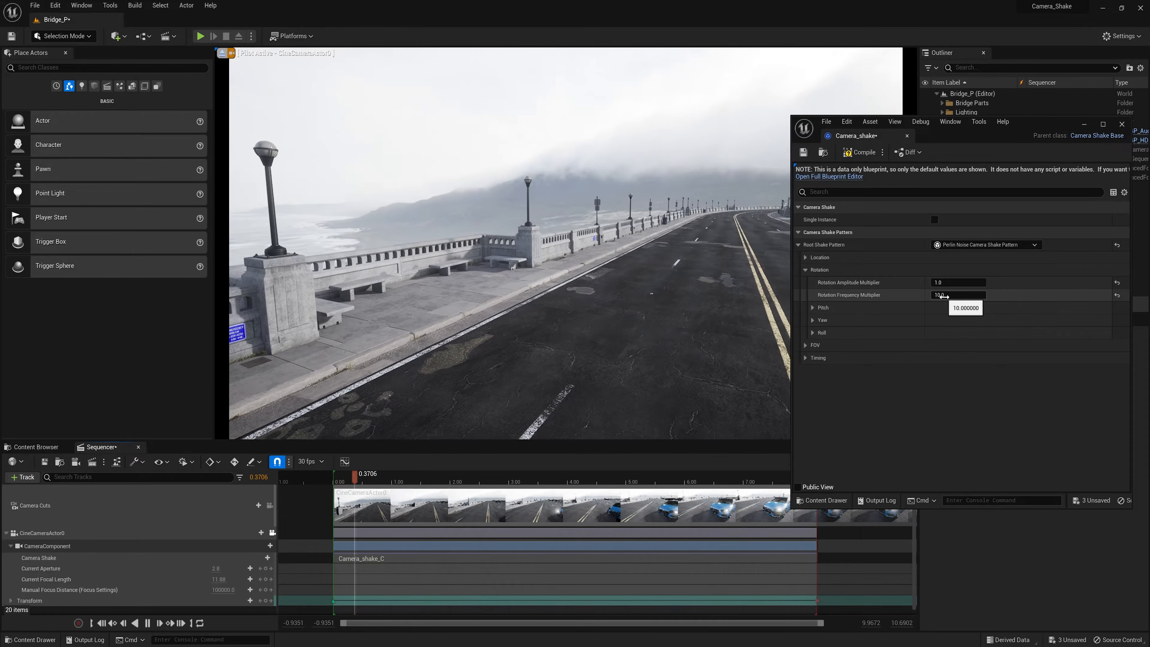
{"action": "key", "text": "space"}
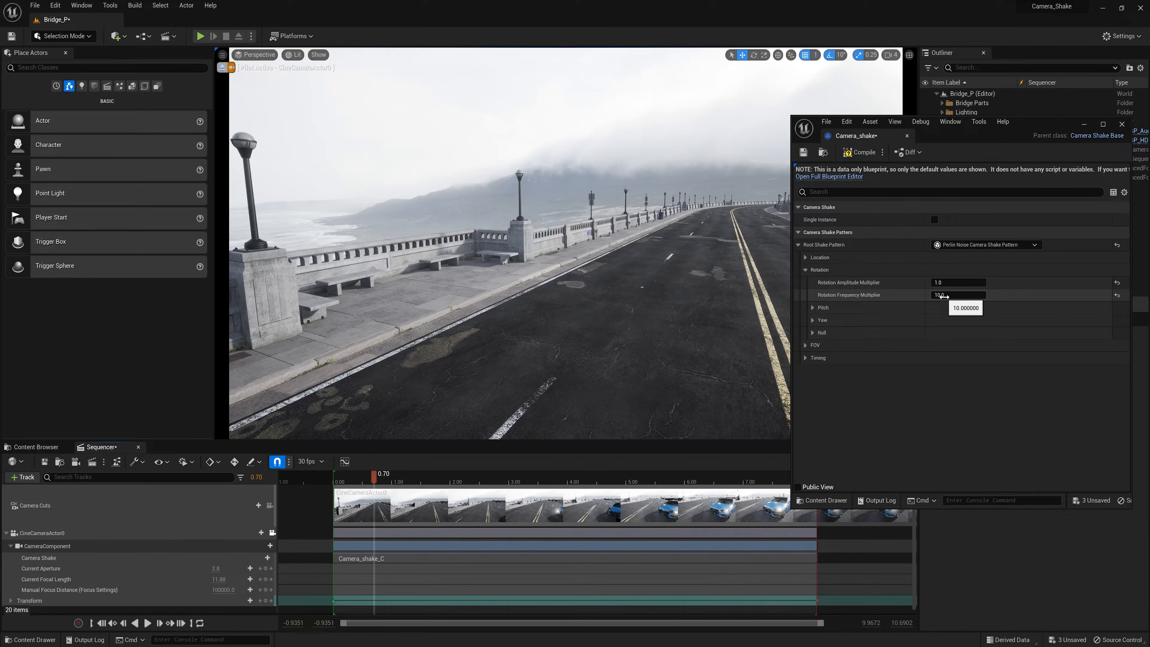
- Set the Rotation Frequency Multiplier back to 1.0 and play part of the sequence to check the shake
{"action": "left_click", "coordinate": [944, 296]}
{"action": "type", "text": "1.0"}
{"action": "key", "text": "Return"}
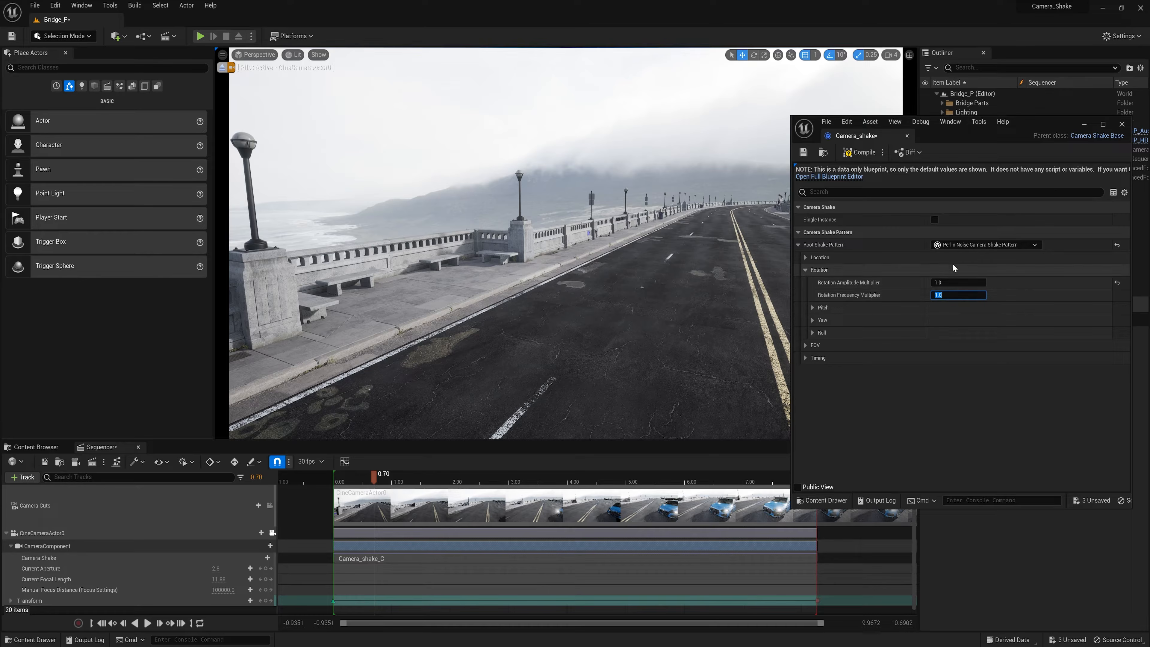
{"action": "key", "text": "space"}
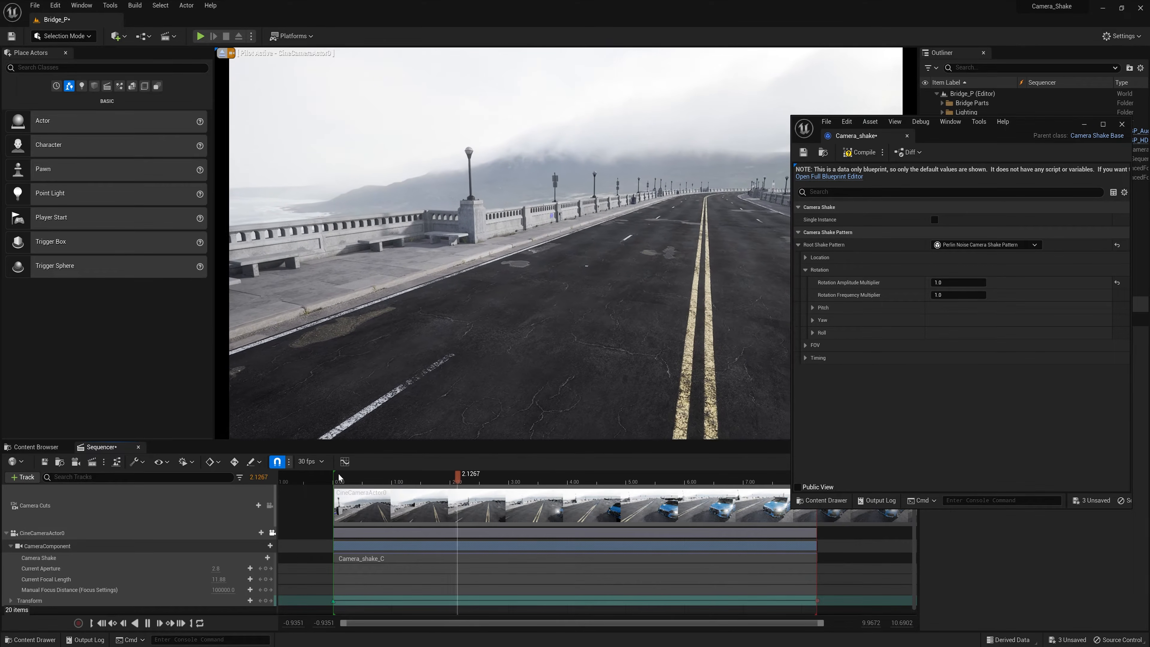
{"action": "key", "text": "space"}
- Reset the Rotation Amplitude Multiplier, set it to 1 again, and play the sequence from its start
{"action": "left_click", "coordinate": [1117, 282]}
{"action": "left_click", "coordinate": [967, 282]}
{"action": "type", "text": "1"}
{"action": "key", "text": "Return"}
{"action": "left_click", "coordinate": [450, 475]}
{"action": "left_click_drag", "start_coordinate": [425, 479], "coordinate": [335, 478]}
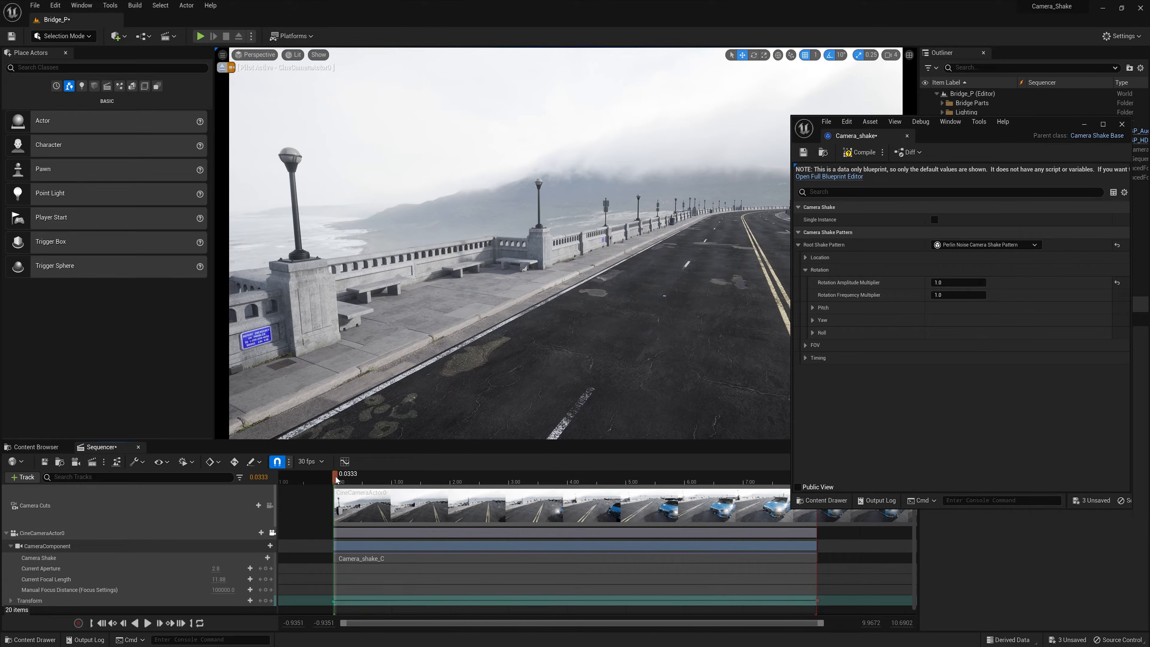
{"action": "key", "text": "space"}
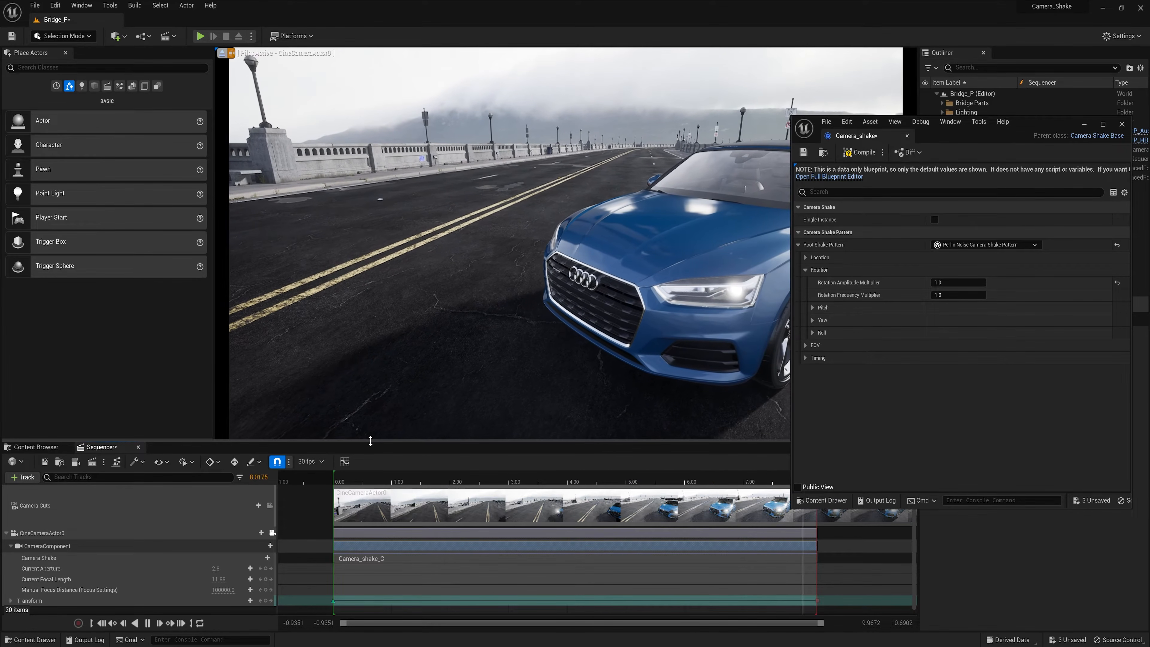
- Set the Rotation Amplitude Multiplier to 0.5 and the Rotation Frequency Multiplier to 3.0, and play the sequence from near its start
{"action": "key", "text": "space"}
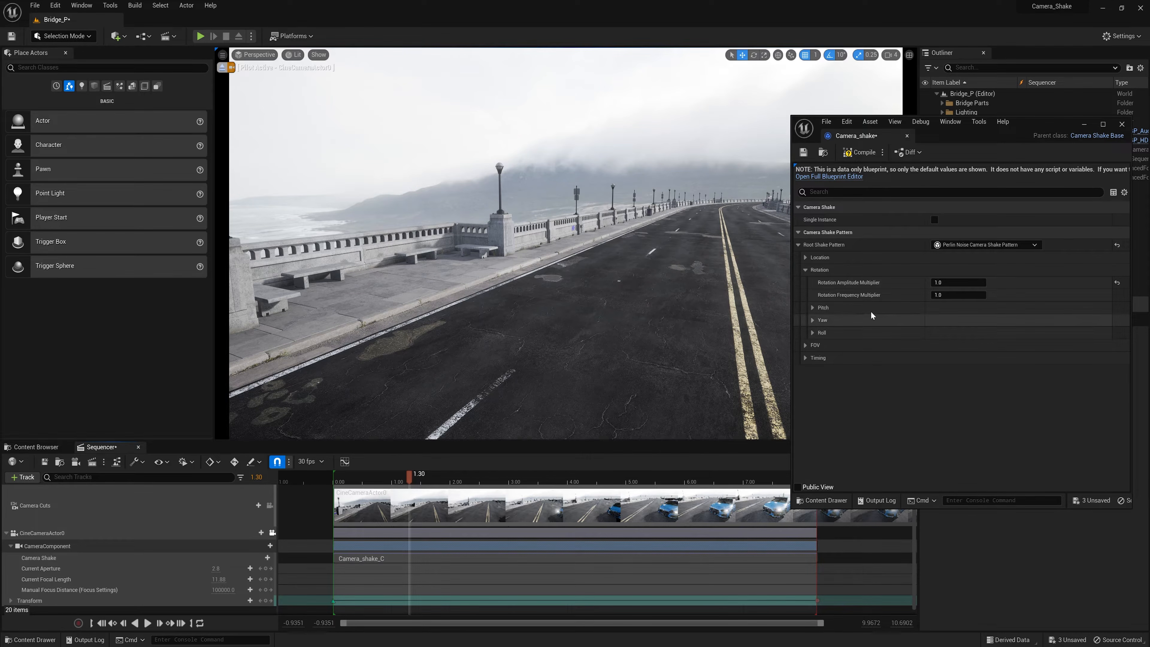
{"action": "left_click", "coordinate": [942, 282]}
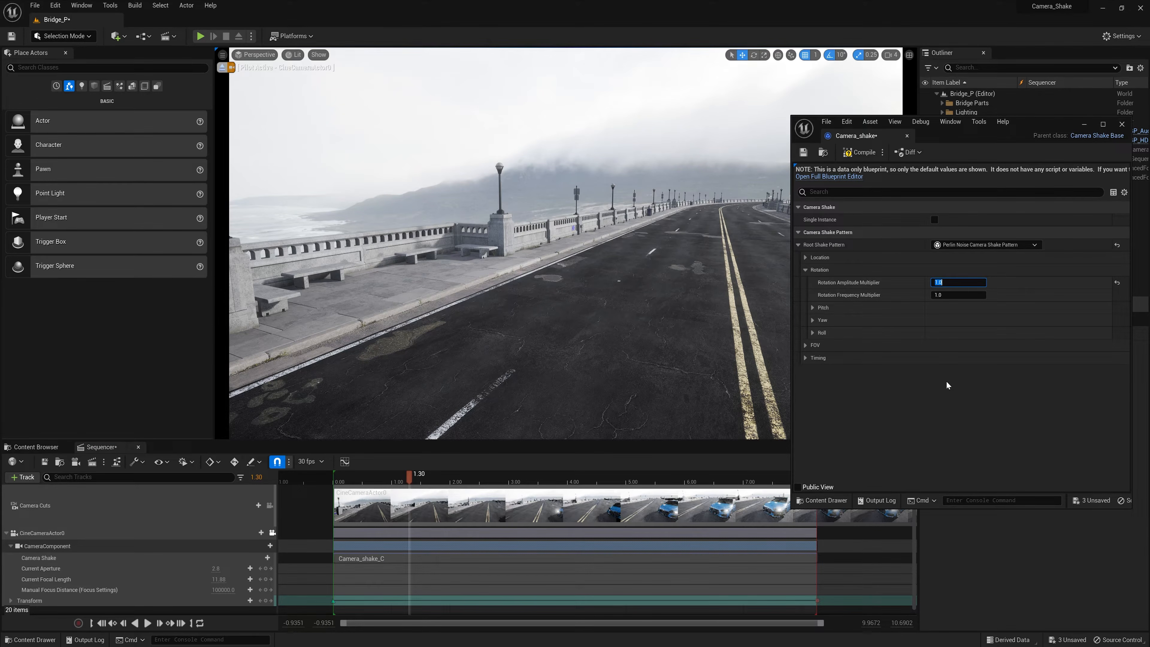
{"action": "type", "text": "0.5"}
{"action": "left_click", "coordinate": [948, 295]}
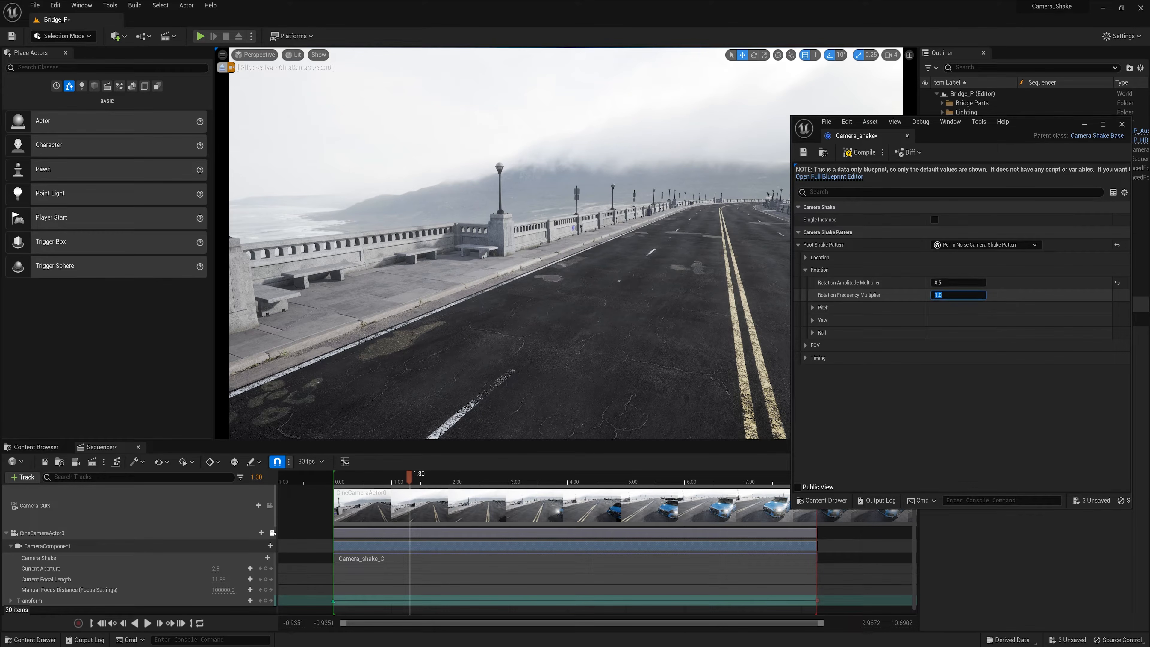
{"action": "type", "text": "3.0"}
{"action": "key", "text": "Return"}
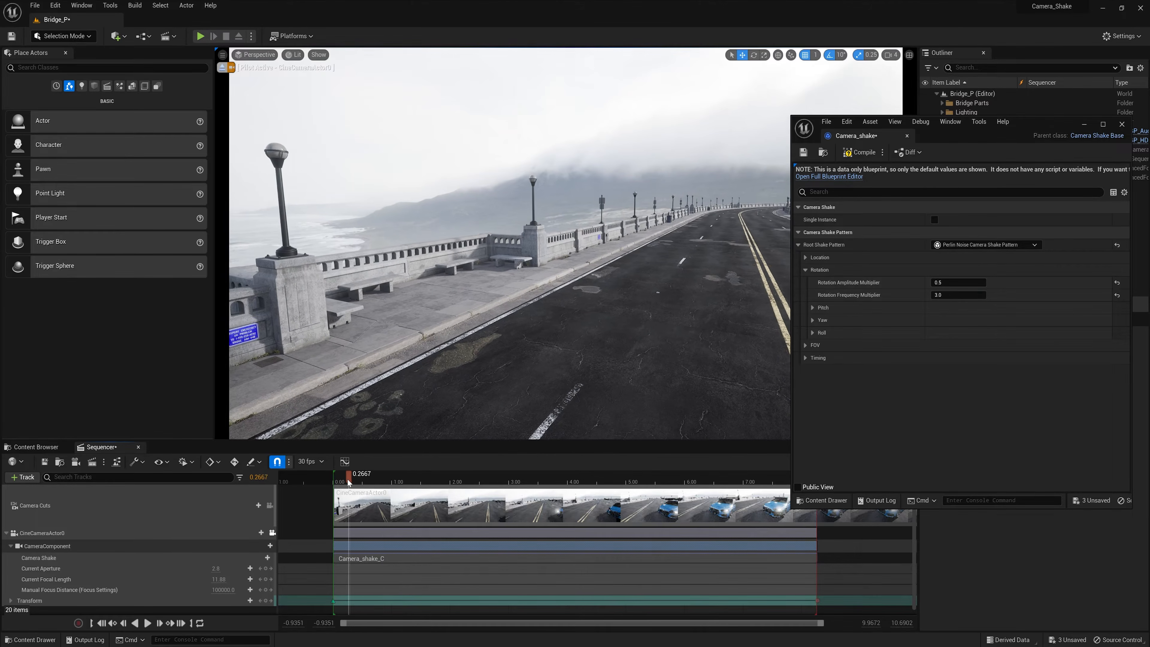
{"action": "key", "text": "space"}
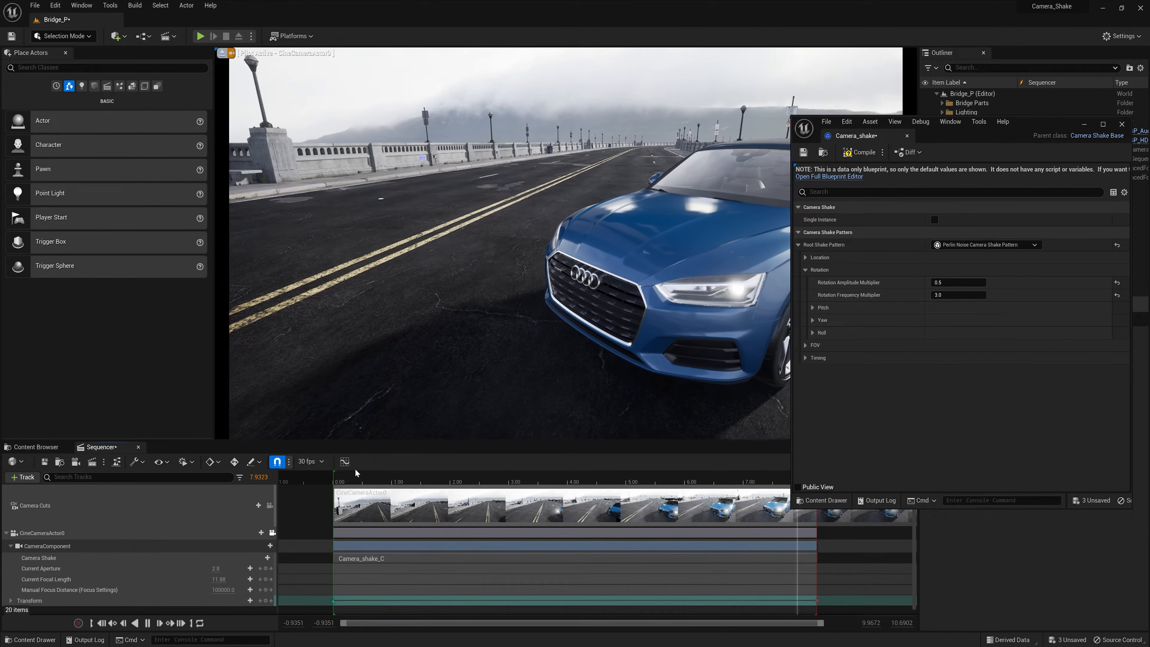
{"action": "key", "text": "space"}
- Set the Rotation Amplitude Multiplier to 3 and the Rotation Frequency Multiplier to 0.5, and preview the sequence from near its start
{"action": "left_click", "coordinate": [940, 283]}
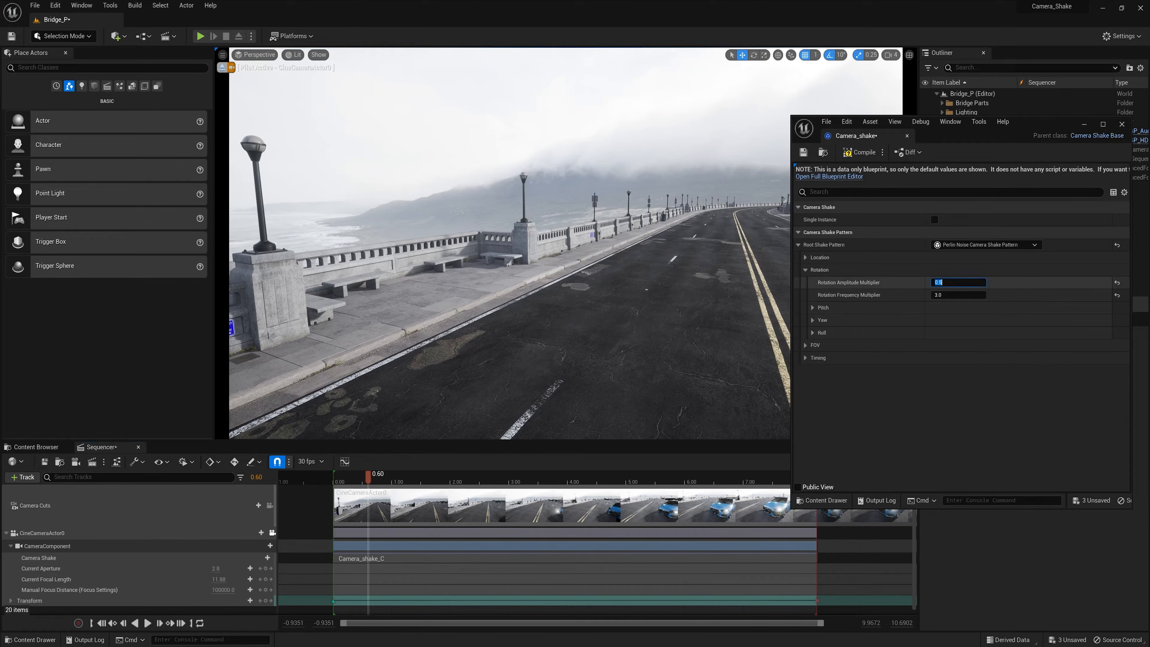
{"action": "type", "text": "3"}
{"action": "key", "text": "Tab"}
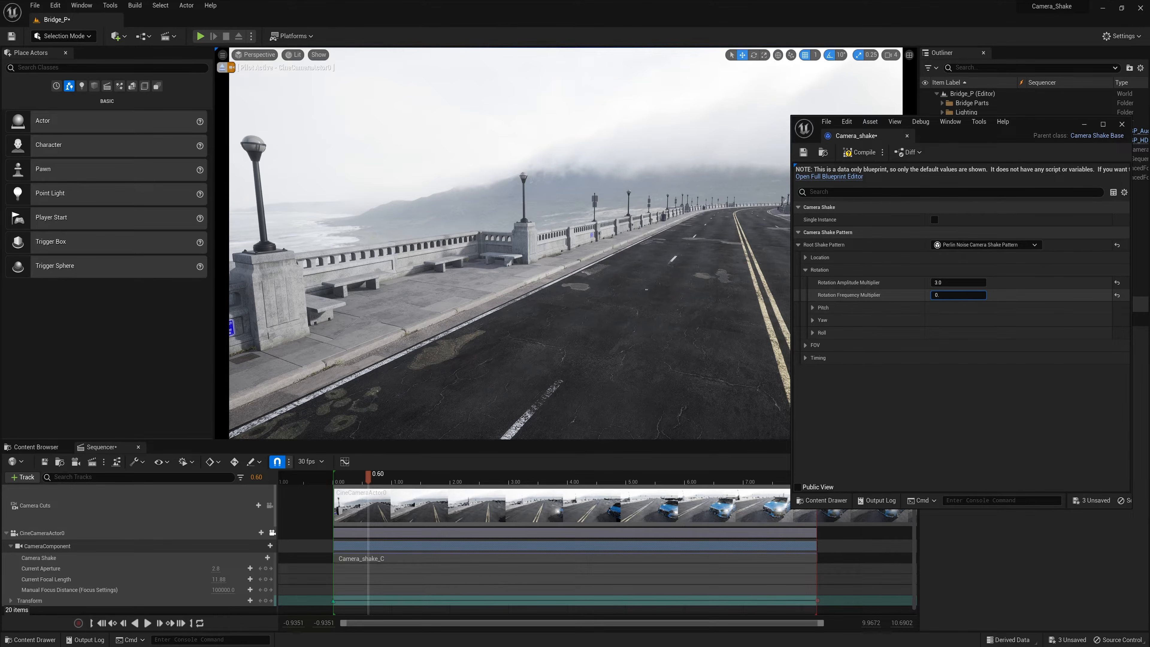
{"action": "type", "text": "0.5"}
{"action": "key", "text": "Return"}
{"action": "left_click_drag", "start_coordinate": [351, 477], "coordinate": [337, 477]}
{"action": "key", "text": "space"}
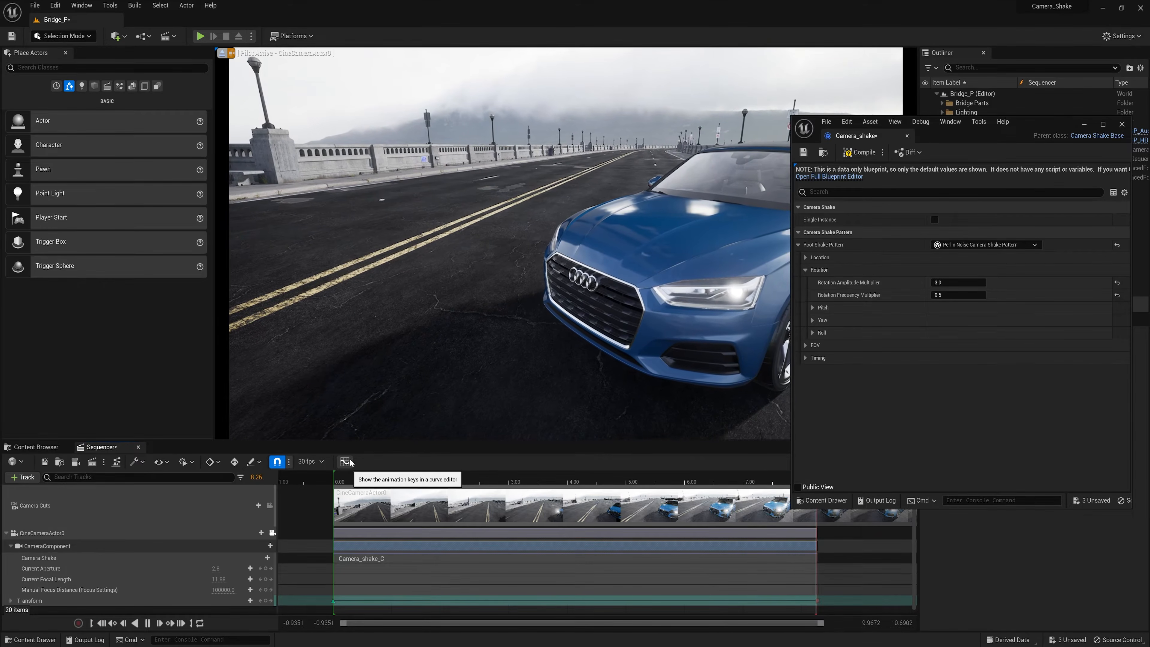
{"action": "key", "text": "space"}
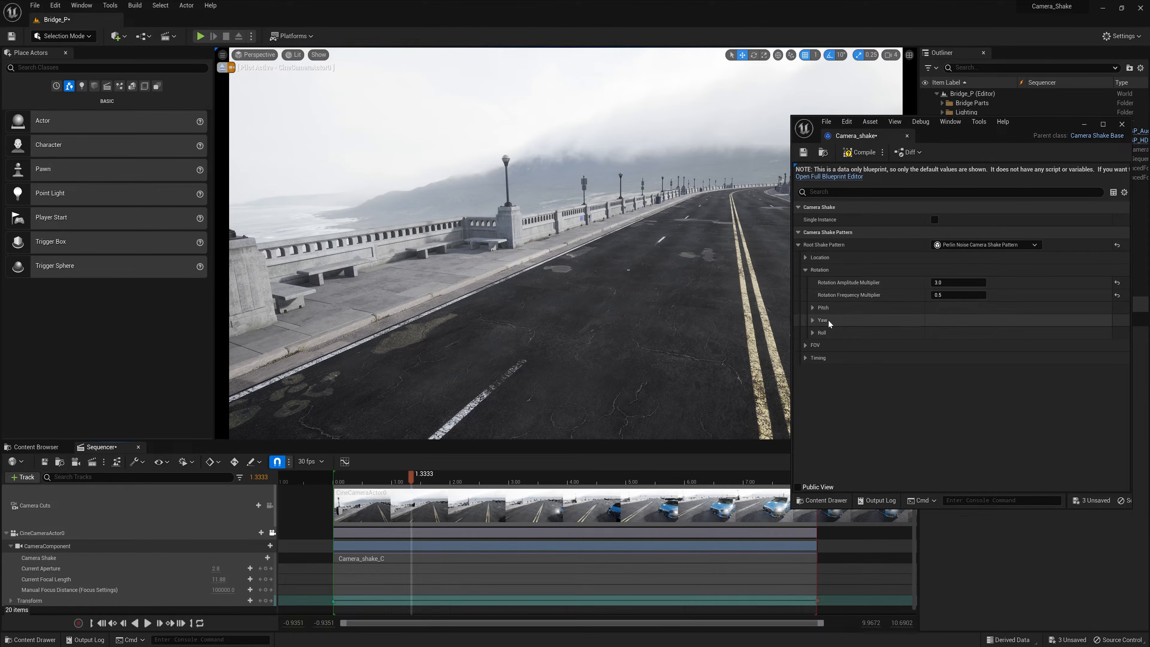
- Set the rotation's Pitch Amplitude to 10 and play part of the sequence to check the shake
{"action": "left_click", "coordinate": [805, 257]}
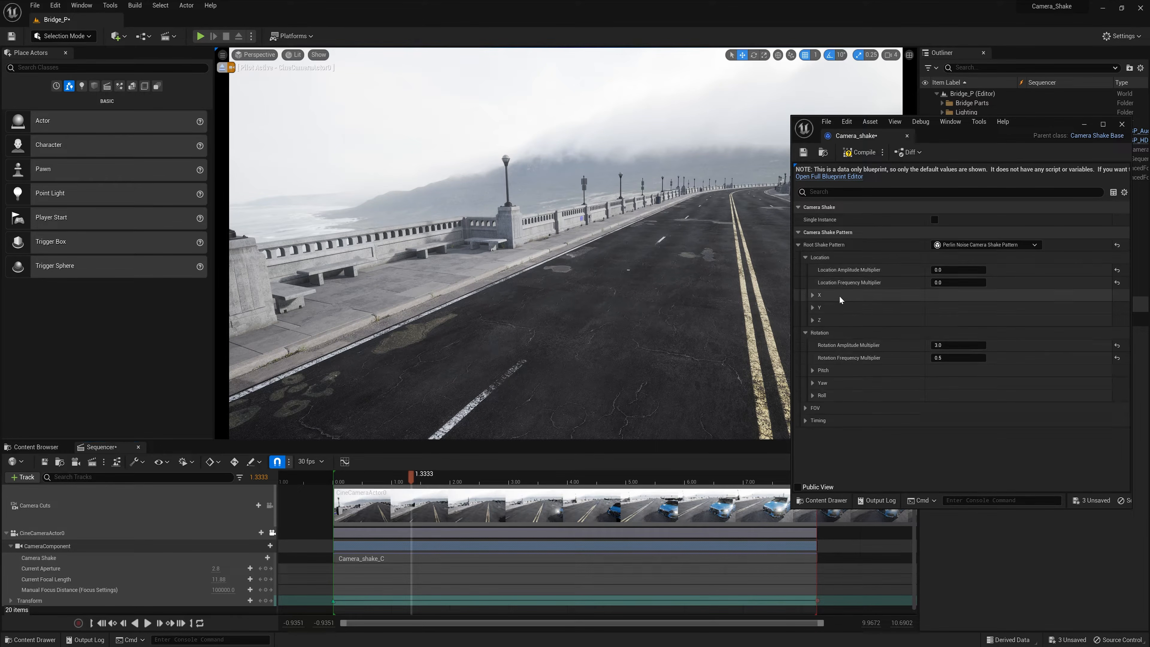
{"action": "left_click", "coordinate": [805, 257]}
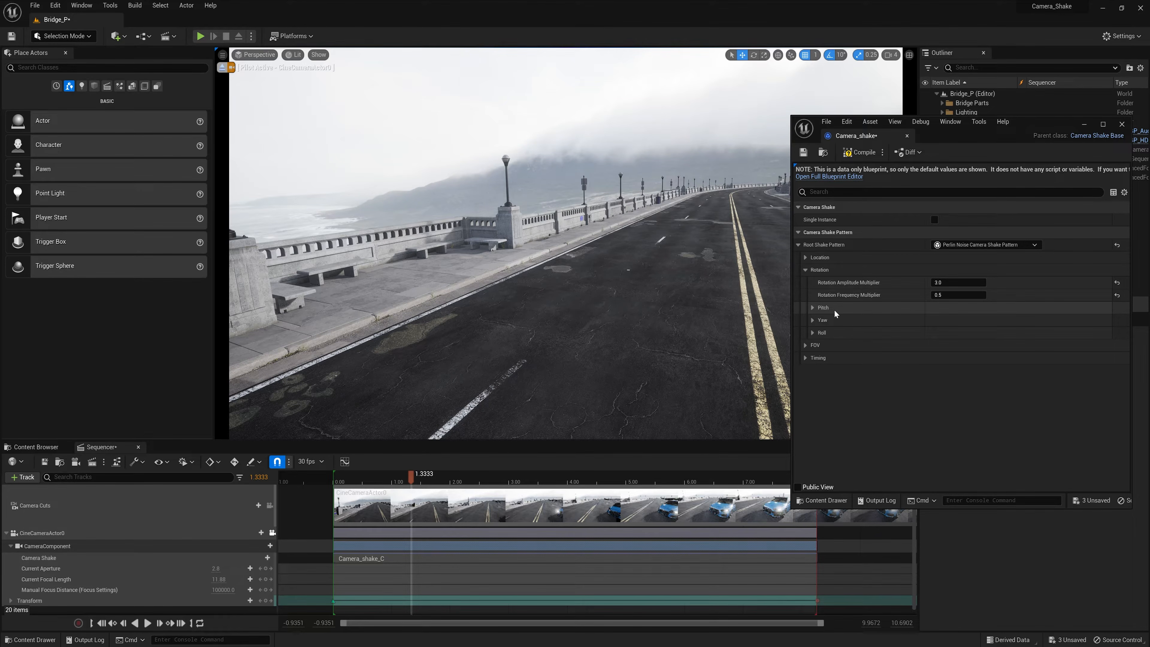
{"action": "left_click", "coordinate": [813, 308]}
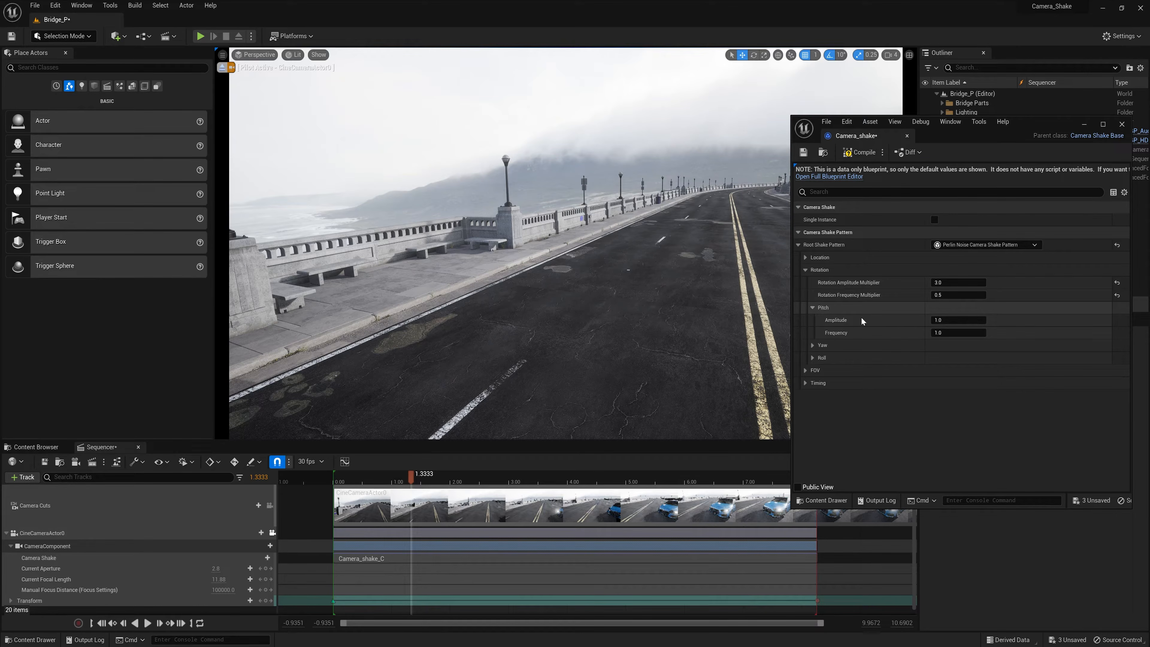
{"action": "left_click", "coordinate": [939, 320]}
{"action": "type", "text": "10"}
{"action": "key", "text": "Return"}
{"action": "left_click", "coordinate": [412, 478]}
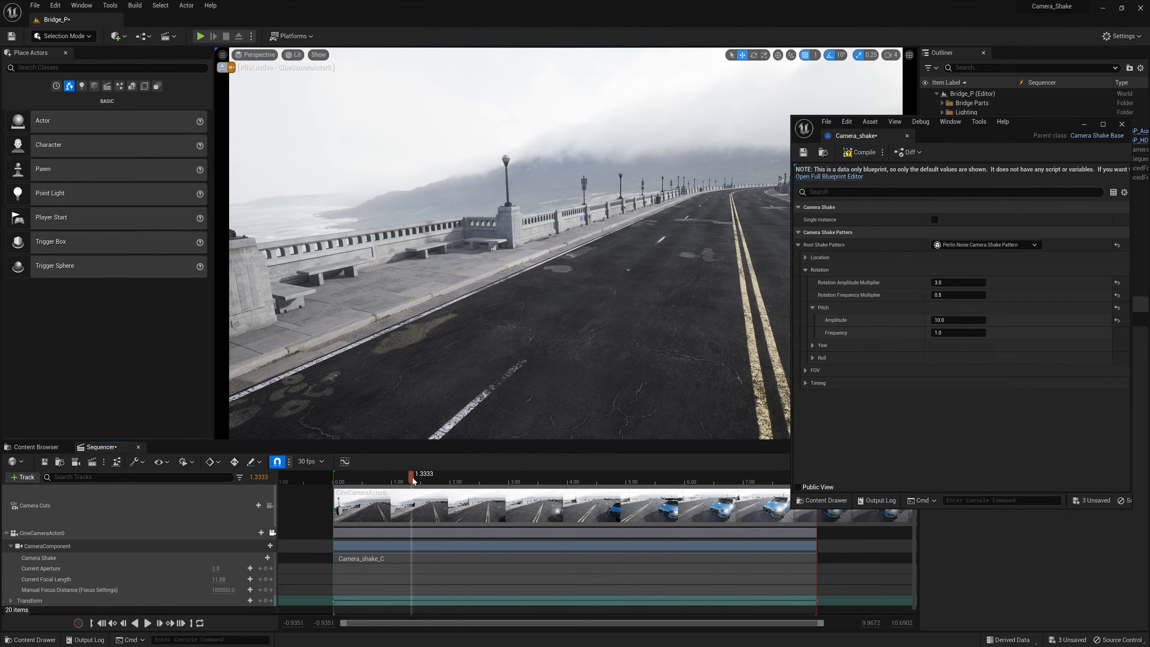
{"action": "key", "text": "space"}
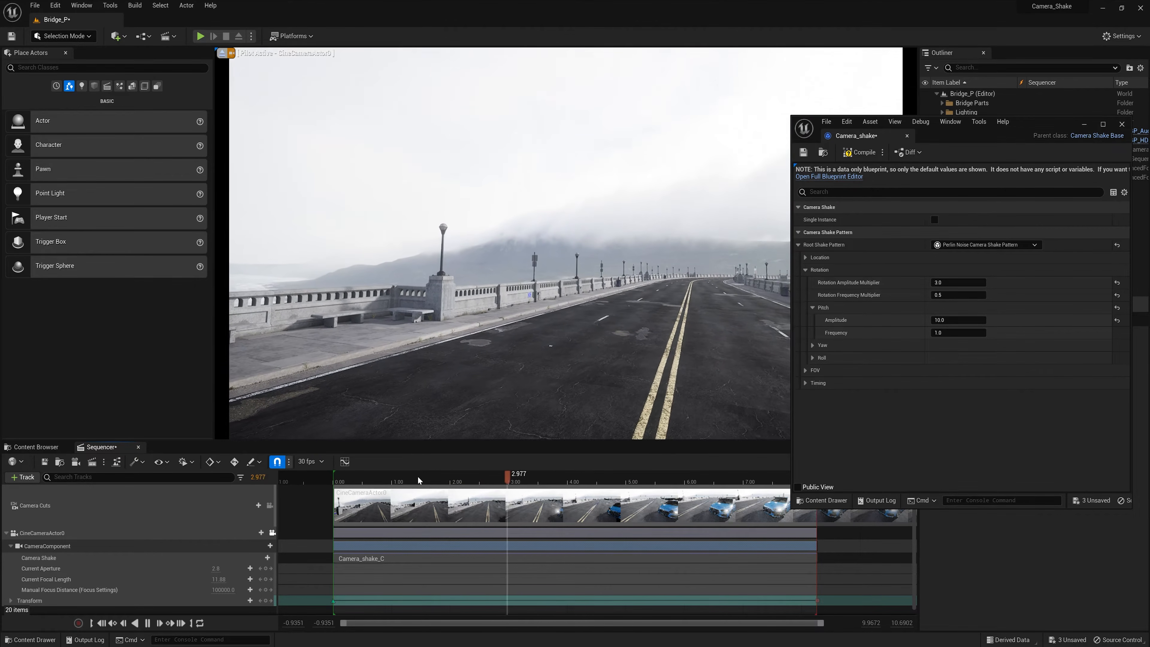
{"action": "key", "text": "space"}
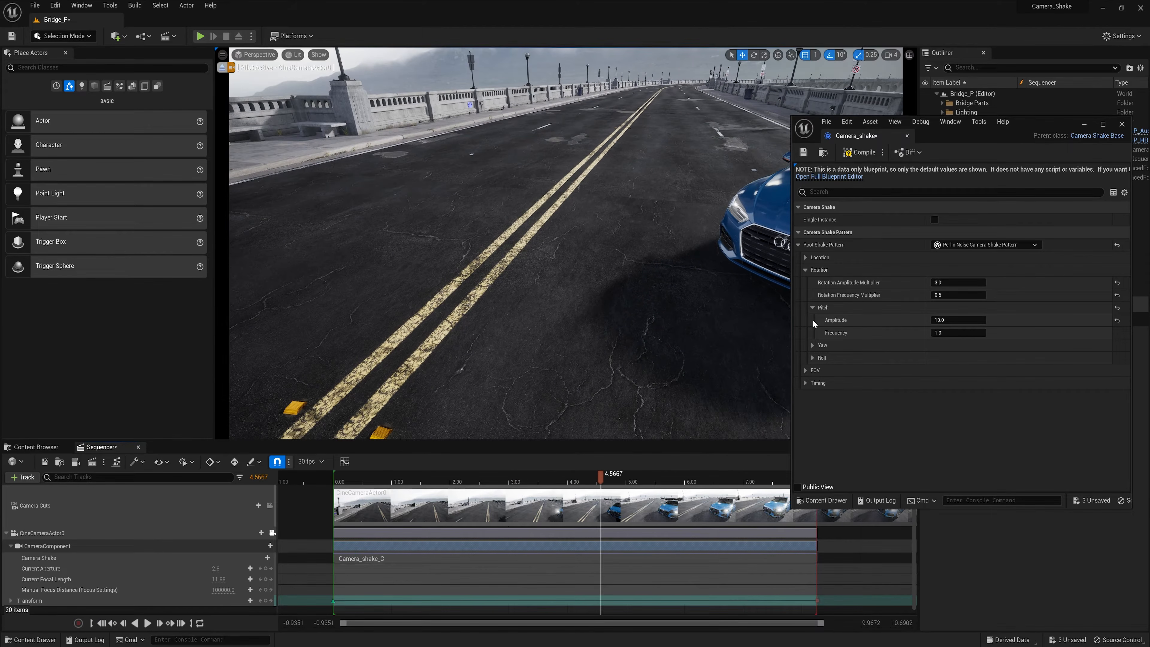
- Return the Pitch Amplitude to 1, set the Yaw Amplitude to 10, and play part of the sequence
{"action": "left_click", "coordinate": [813, 345]}
{"action": "left_click", "coordinate": [951, 320]}
{"action": "type", "text": "1"}
{"action": "key", "text": "Return"}
{"action": "left_click", "coordinate": [947, 358]}
{"action": "type", "text": "10"}
{"action": "key", "text": "Return"}
{"action": "left_click_drag", "start_coordinate": [603, 479], "coordinate": [428, 479]}
{"action": "key", "text": "space"}
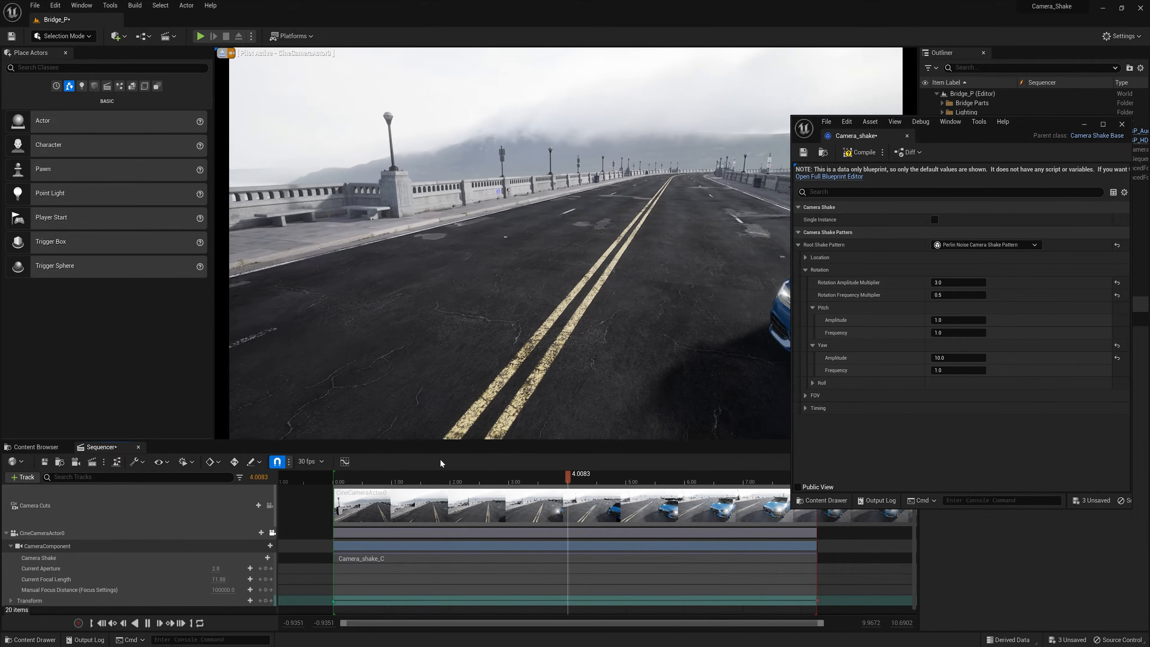
{"action": "key", "text": "space"}
- Return the Yaw Amplitude to 1, set the Roll Amplitude to 10, and play part of the sequence
{"action": "left_click", "coordinate": [813, 382]}
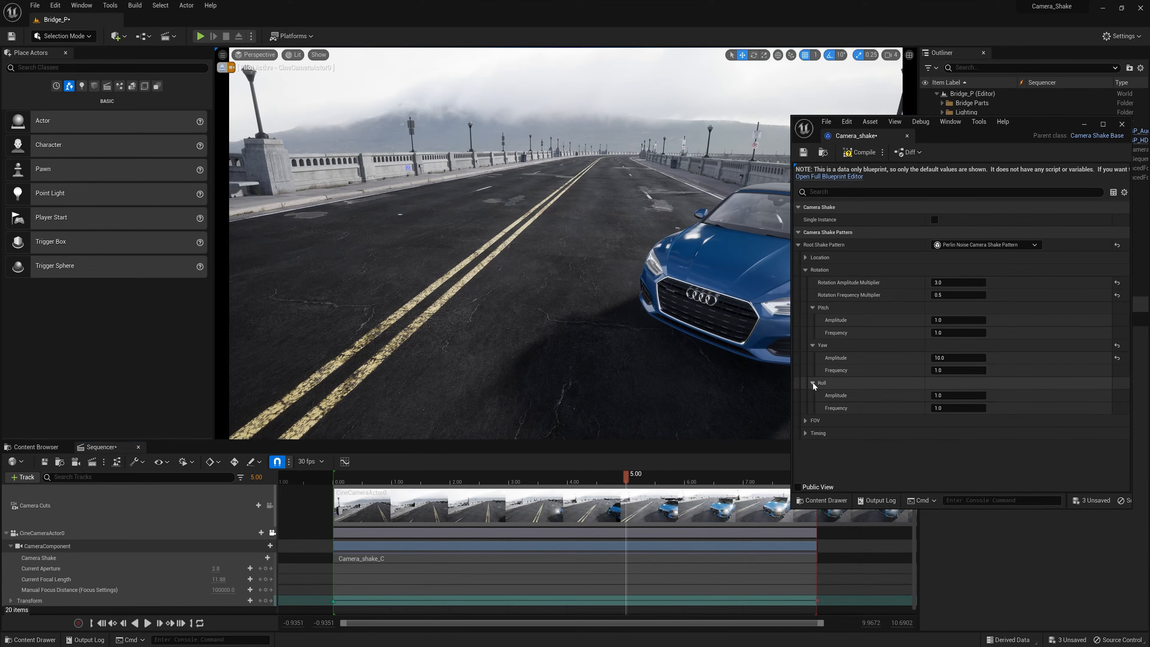
{"action": "left_click", "coordinate": [955, 357]}
{"action": "type", "text": "1"}
{"action": "key", "text": "Return"}
{"action": "left_click", "coordinate": [949, 395]}
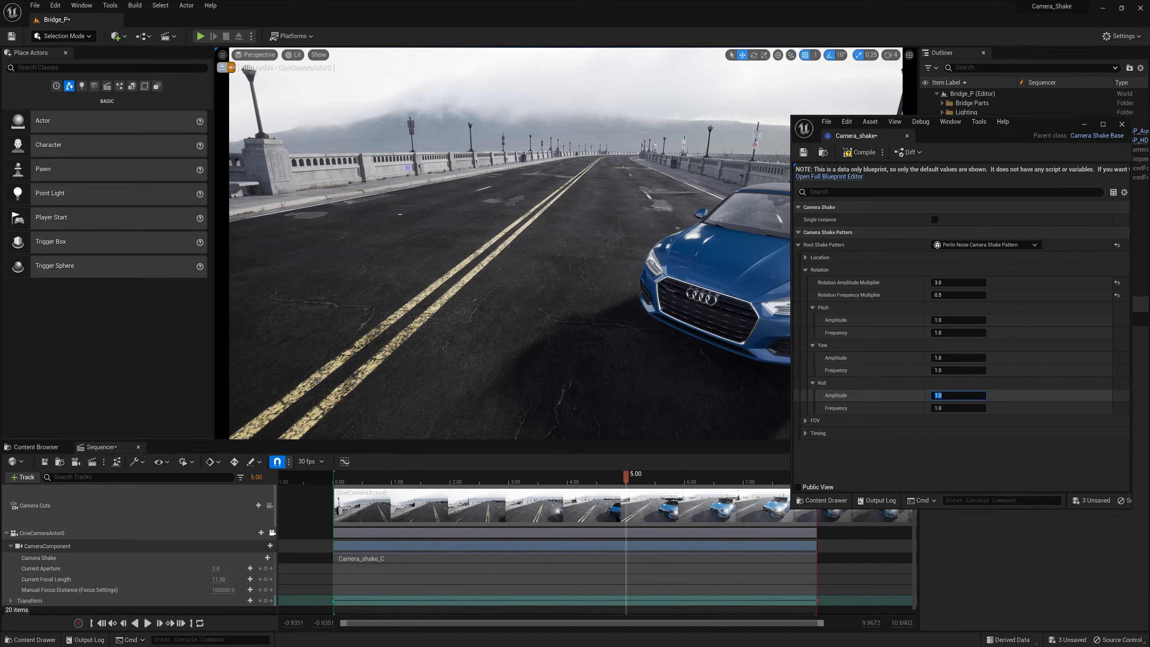
{"action": "type", "text": "10"}
{"action": "key", "text": "Return"}
{"action": "left_click_drag", "start_coordinate": [418, 476], "coordinate": [408, 472]}
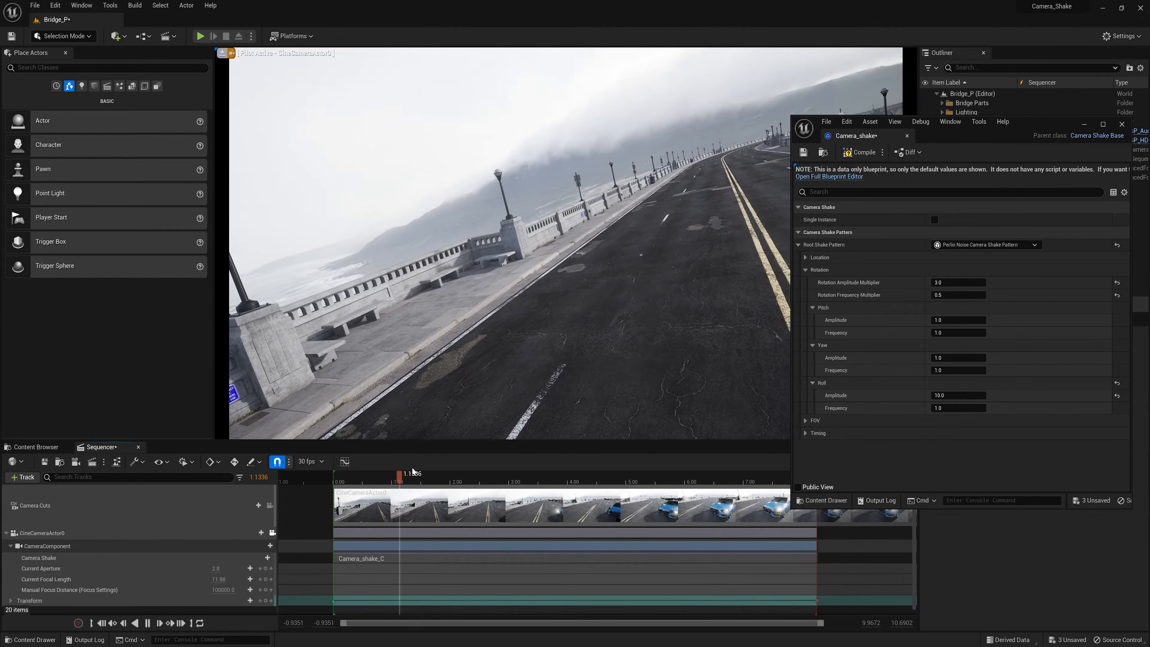
{"action": "key", "text": "space"}
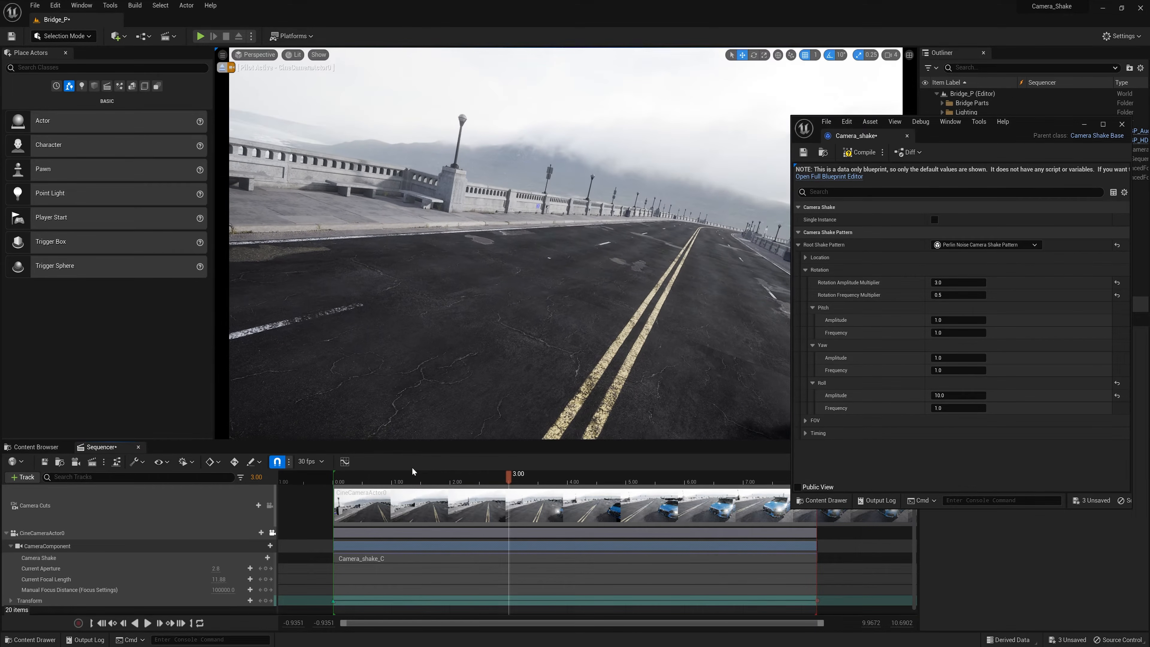
- Set the rotation's Roll Amplitude back to 1
{"action": "left_click", "coordinate": [948, 396]}
{"action": "type", "text": "1"}
{"action": "key", "text": "Return"}
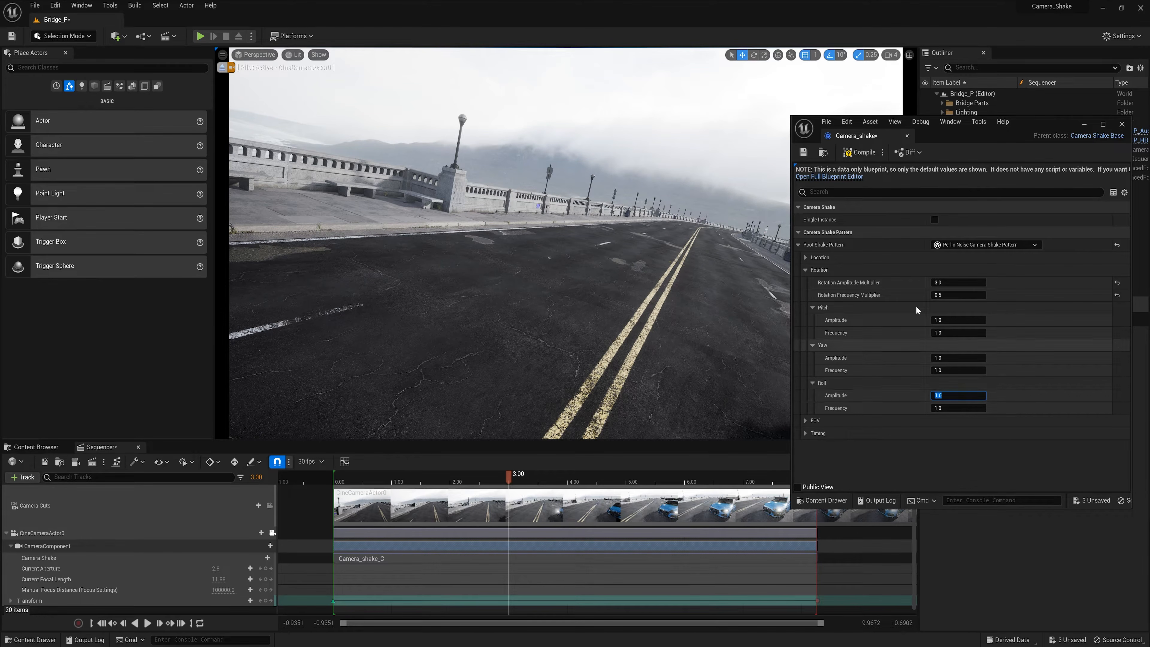
- Set the Roll Amplitude to 0.5 and preview the sequence from its start
{"action": "left_click", "coordinate": [944, 395]}
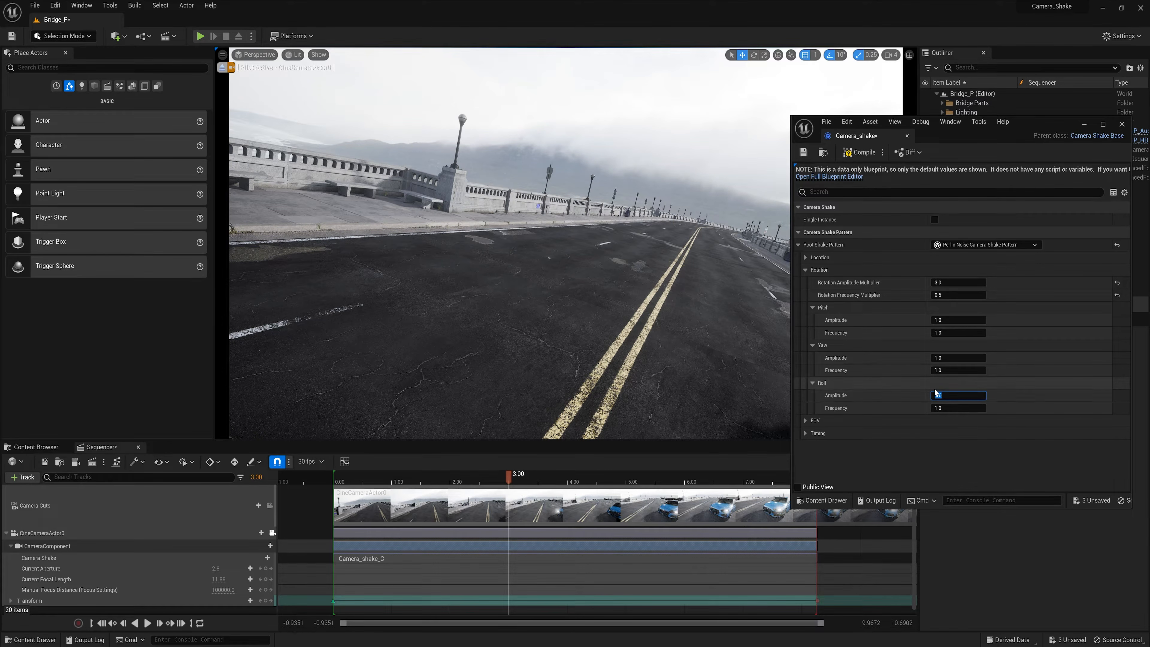
{"action": "type", "text": "0.5"}
{"action": "key", "text": "Return"}
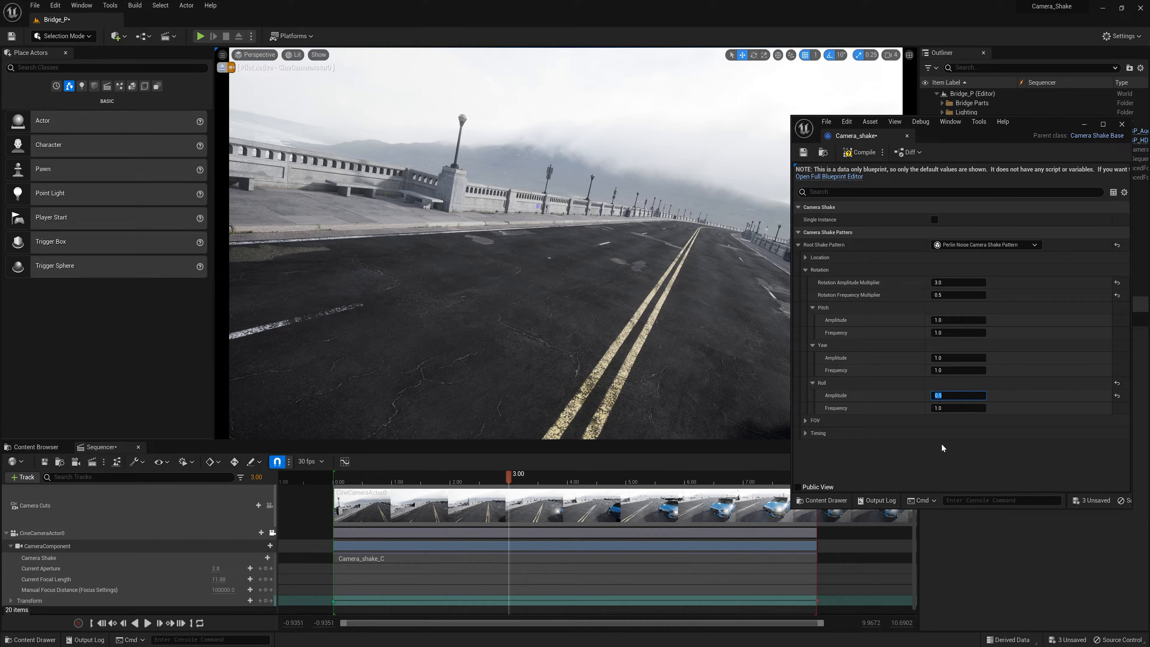
{"action": "left_click_drag", "start_coordinate": [511, 474], "coordinate": [460, 478]}
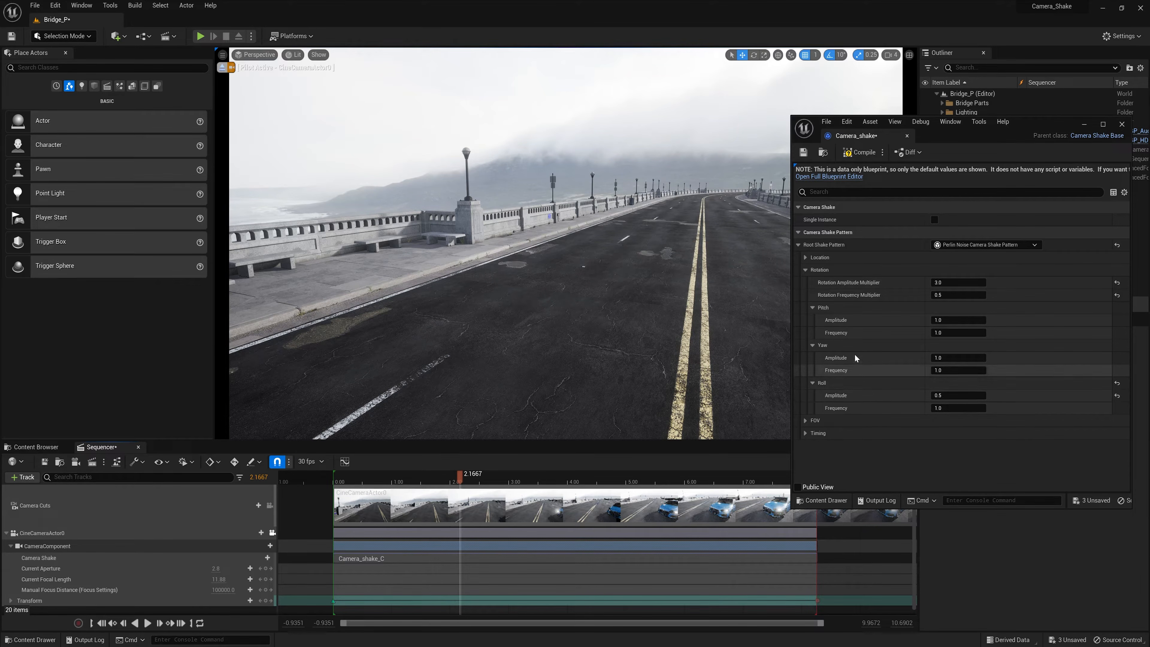
{"action": "left_click_drag", "start_coordinate": [433, 478], "coordinate": [337, 479]}
{"action": "key", "text": "space"}
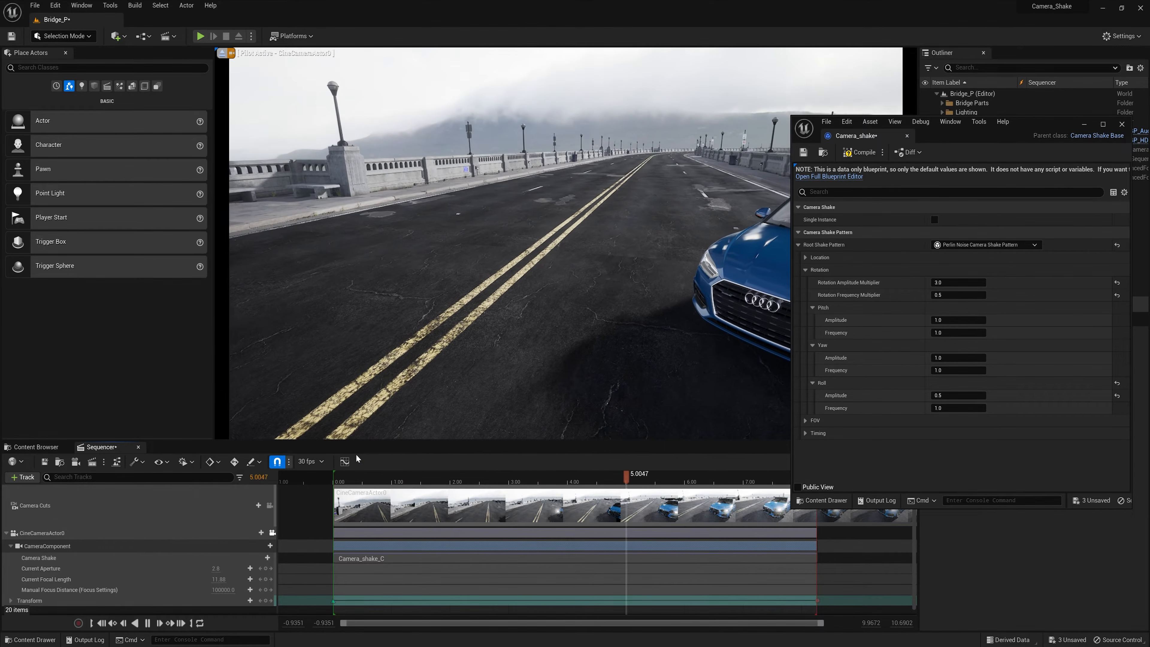
{"action": "key", "text": "space"}
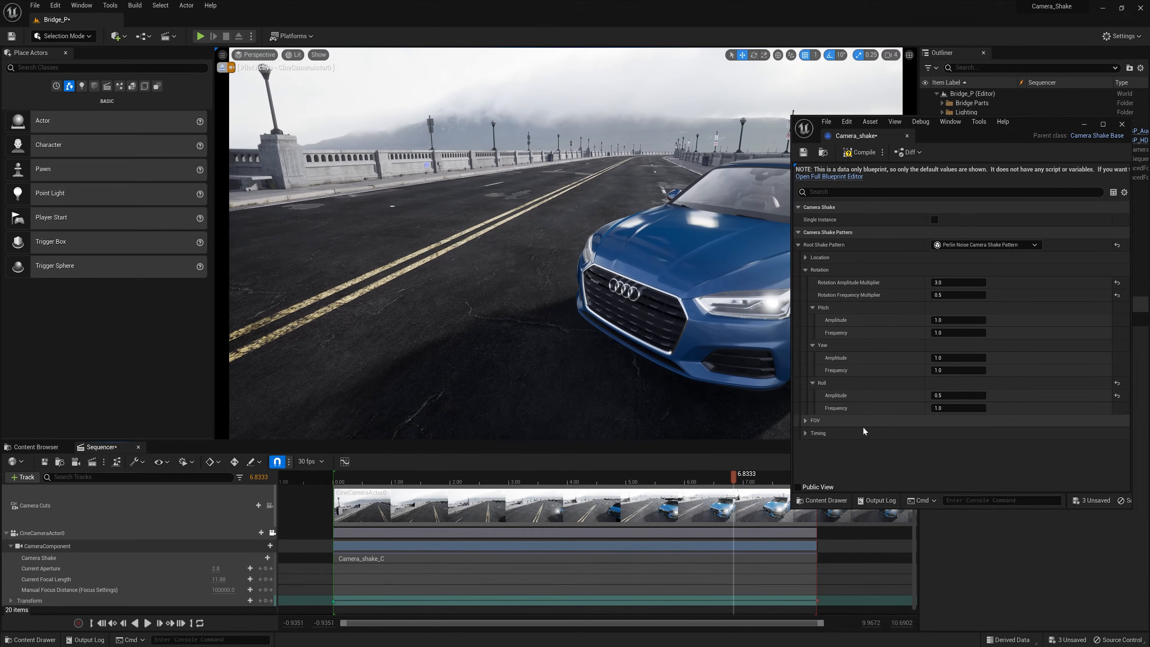
- Set the Roll Amplitude to 0.0 and play the sequence from near its start
{"action": "left_click", "coordinate": [937, 395]}
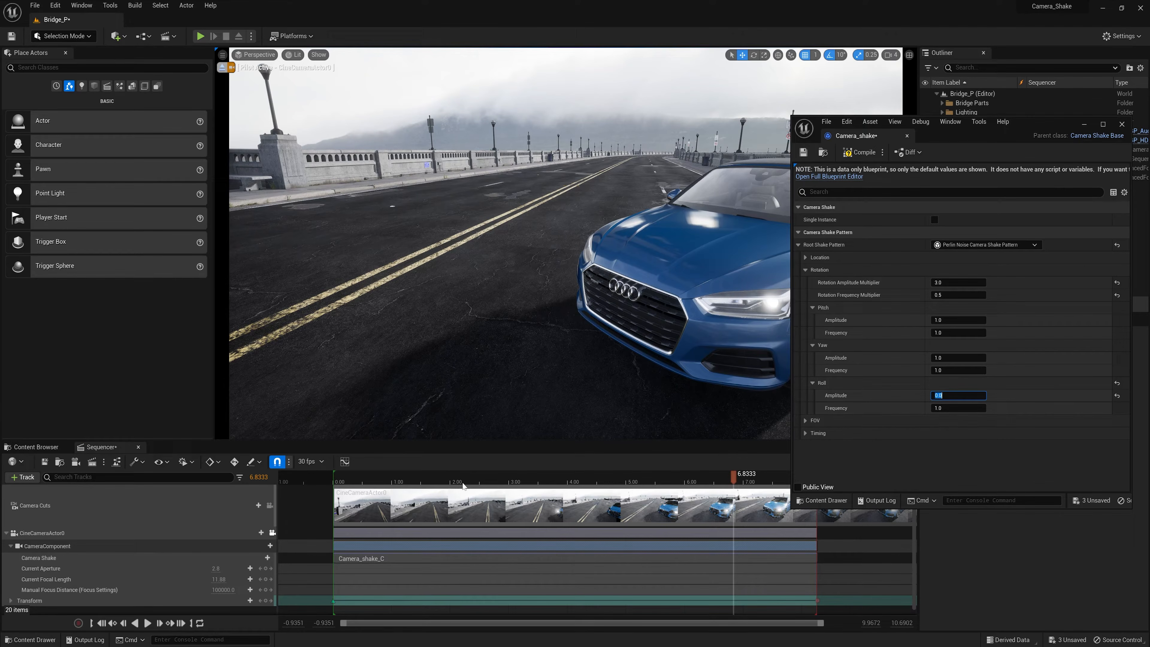
{"action": "left_click", "coordinate": [361, 475]}
{"action": "key", "text": "space"}
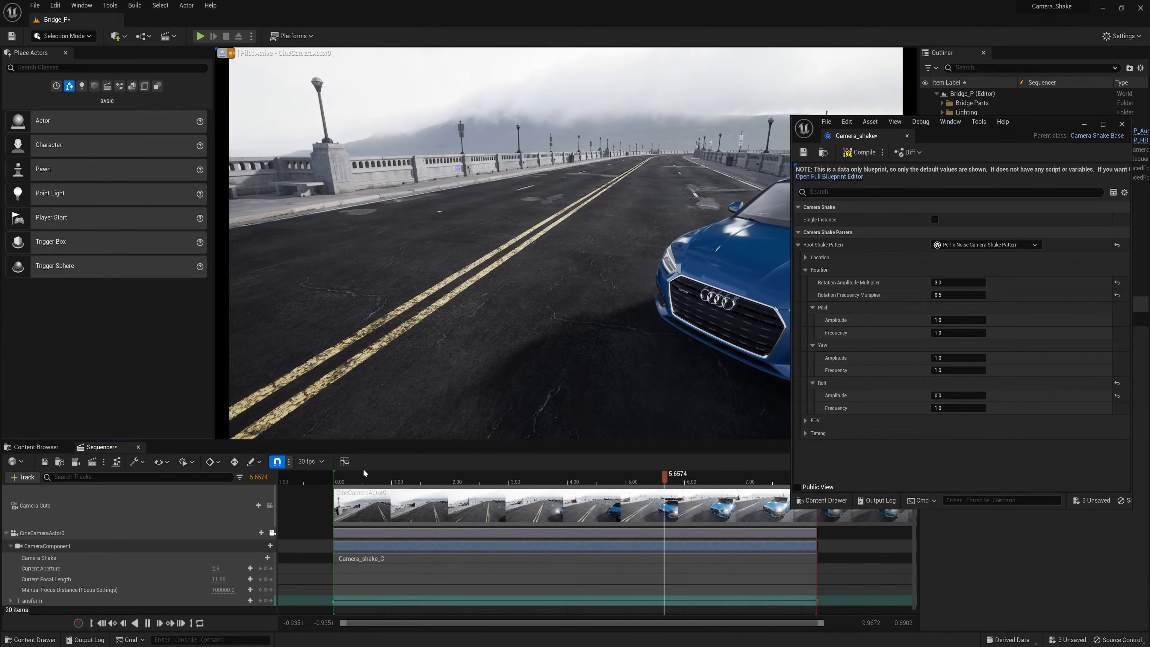
{"action": "key", "text": "space"}
- Restore the Roll Amplitude to 0.5 and play the opening of the sequence
{"action": "left_click", "coordinate": [945, 394]}
{"action": "left_click", "coordinate": [922, 447]}
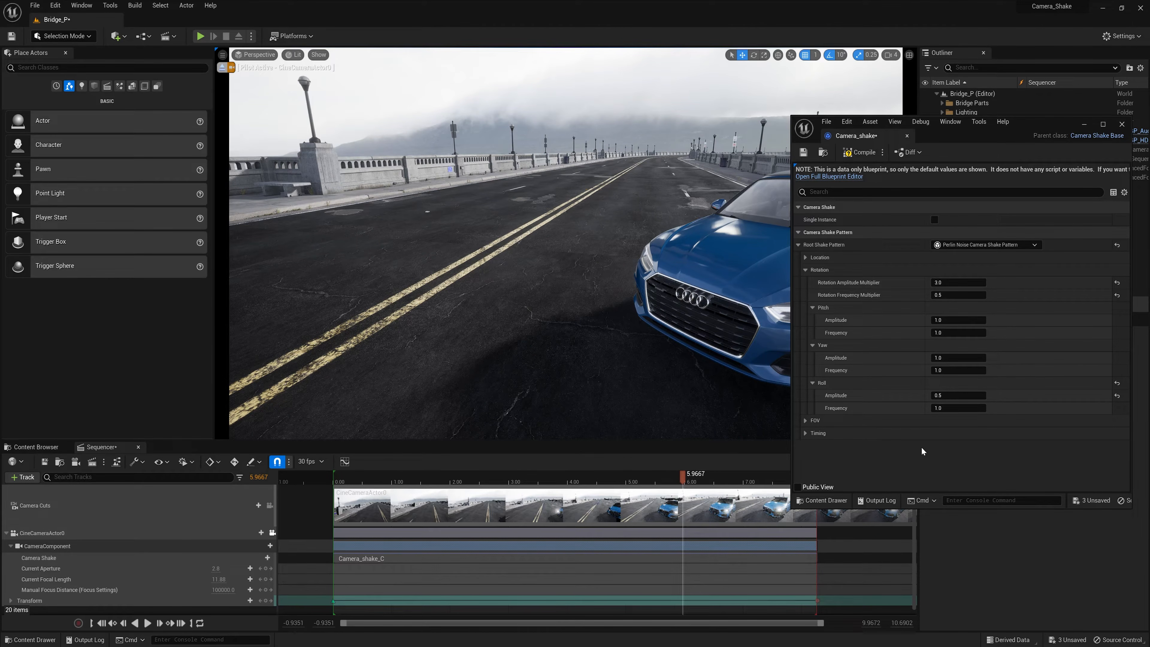
{"action": "left_click", "coordinate": [334, 482]}
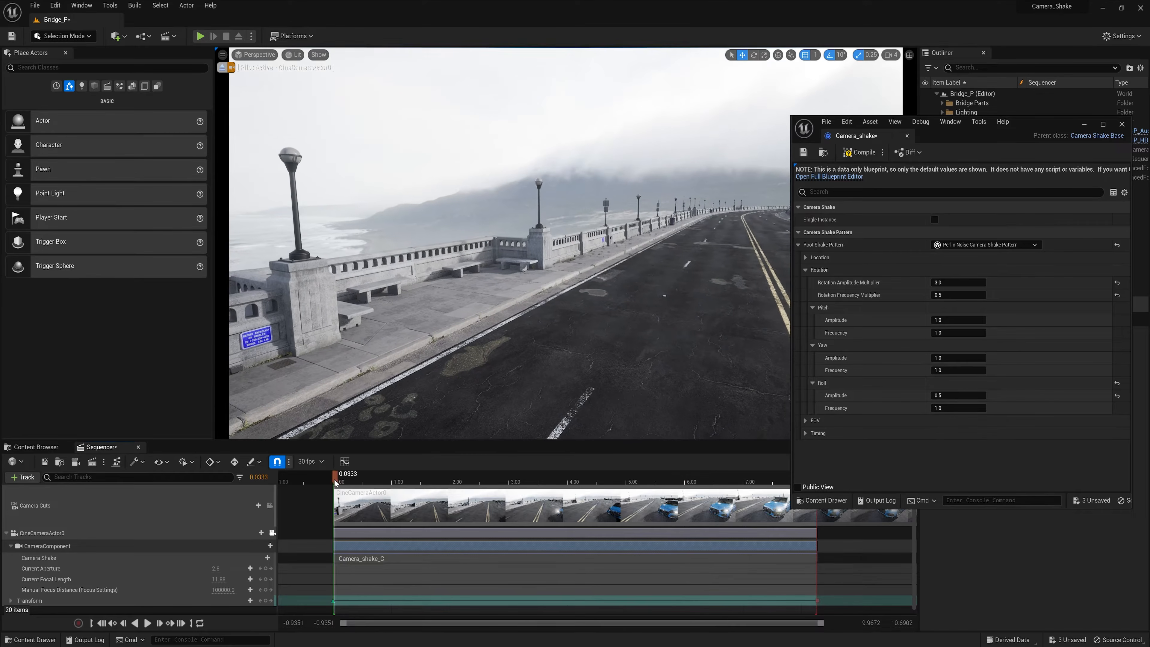
{"action": "key", "text": "space"}
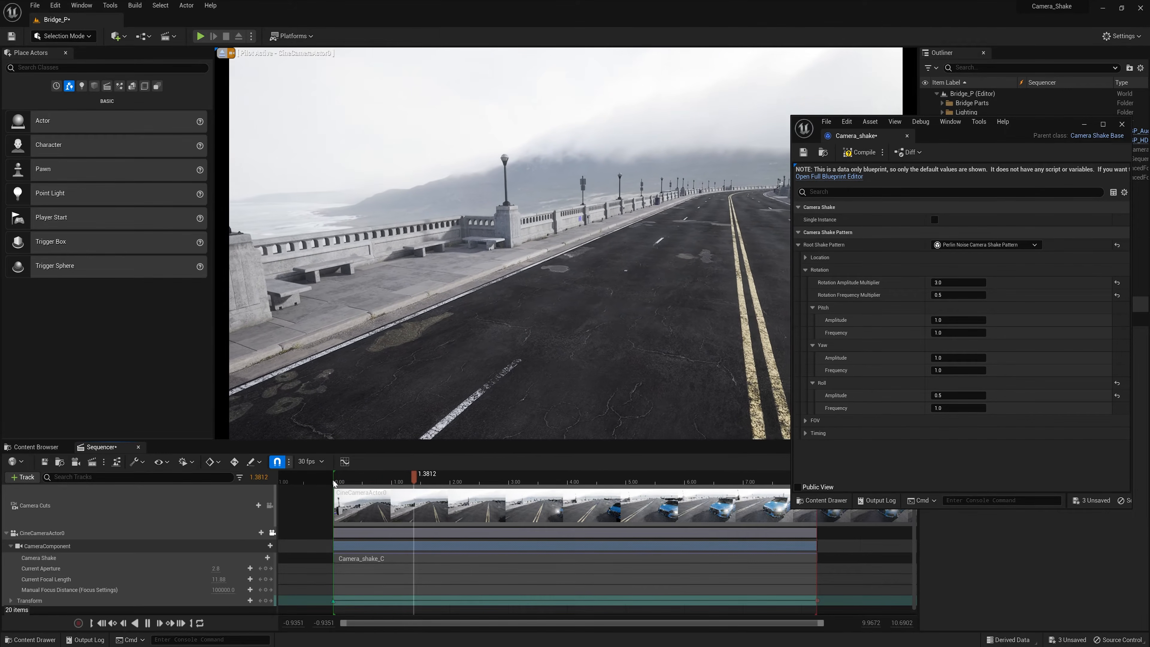
{"action": "key", "text": "space"}
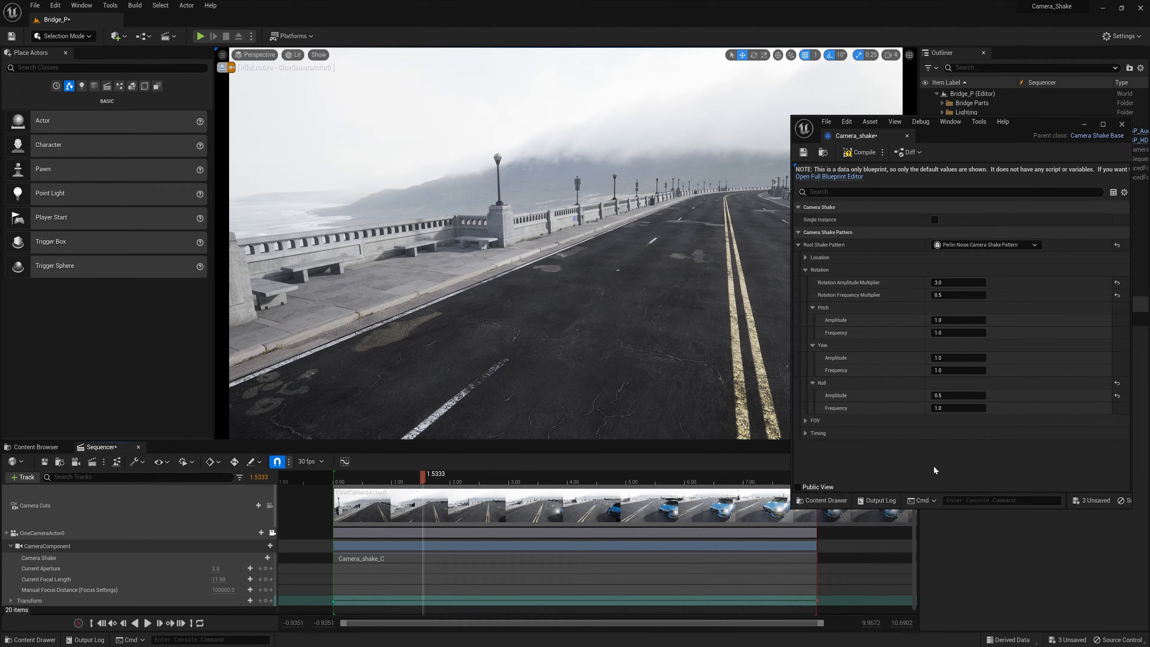
- Set the Rotation Frequency Multiplier to 3.0 and play the middle part of the sequence to check the shake
{"action": "left_click", "coordinate": [953, 295]}
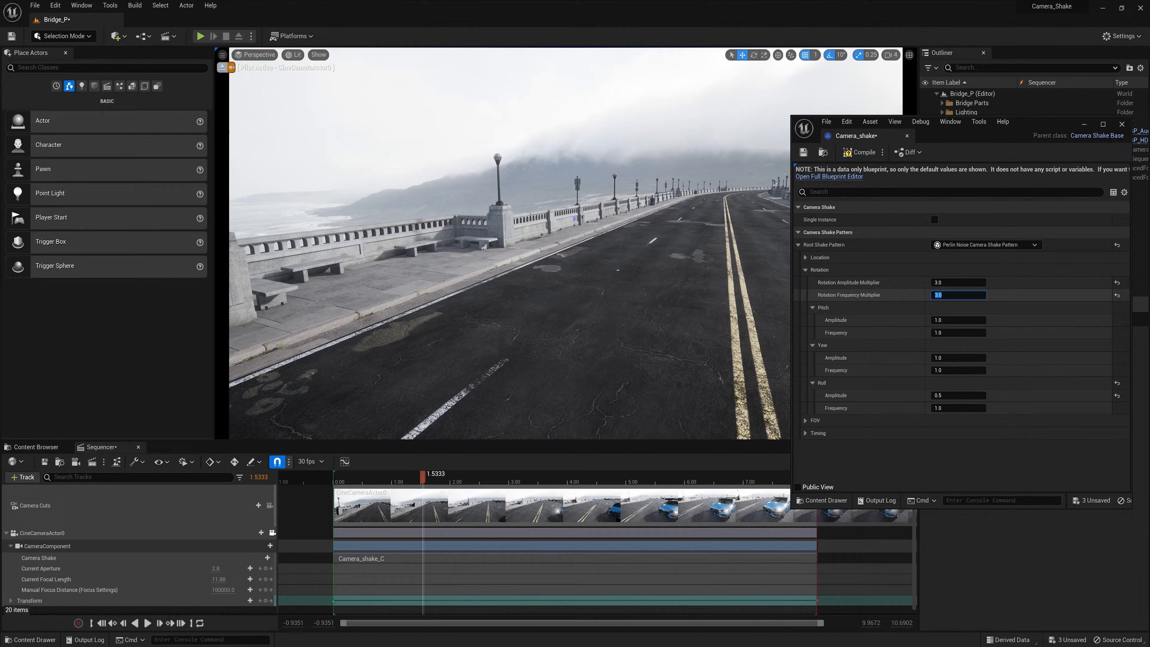
{"action": "left_click", "coordinate": [429, 479]}
{"action": "key", "text": "space"}
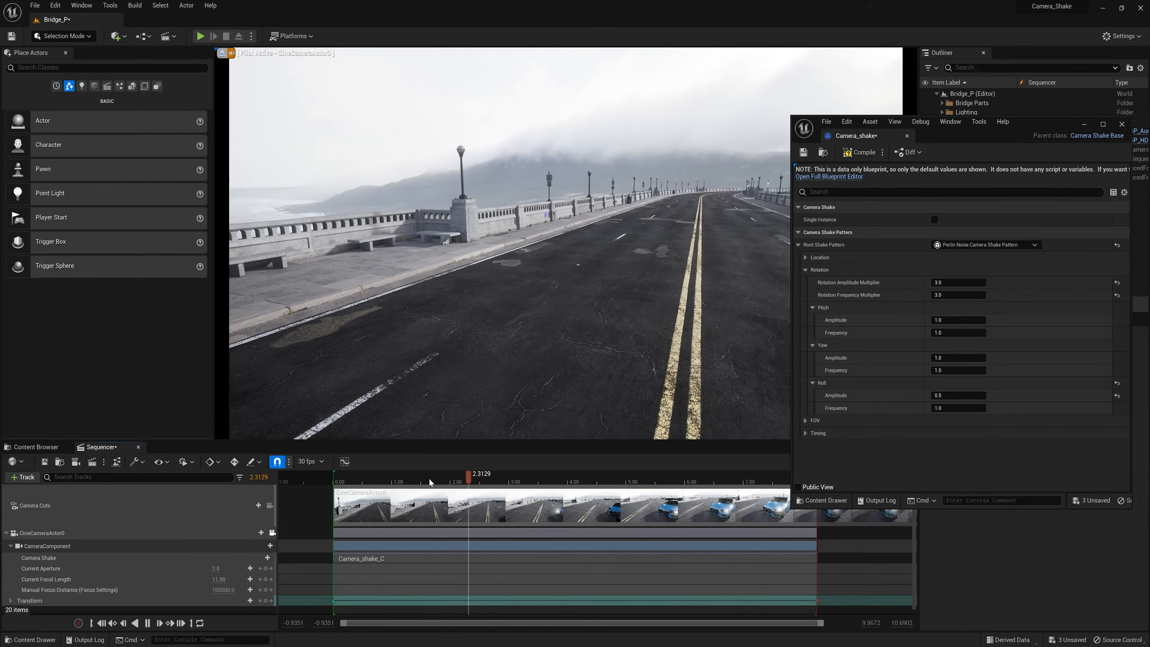
{"action": "key", "text": "space"}
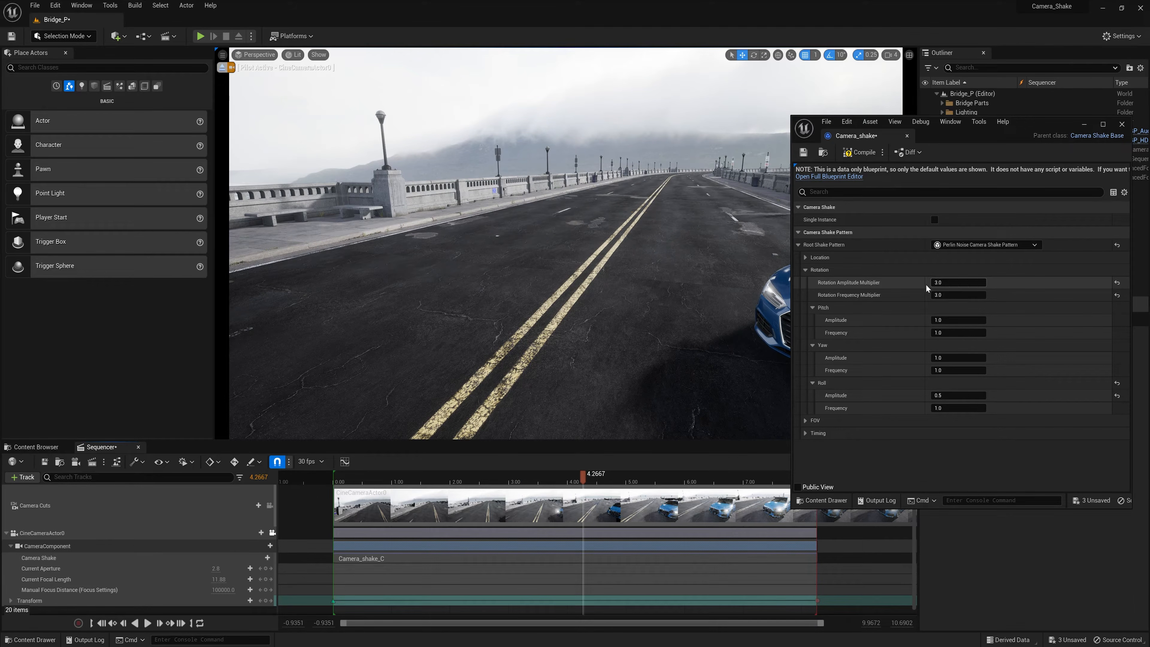
- Return the Rotation Frequency Multiplier to 0.5 and play the sequence from near its start to check the shake
{"action": "key", "text": "space"}
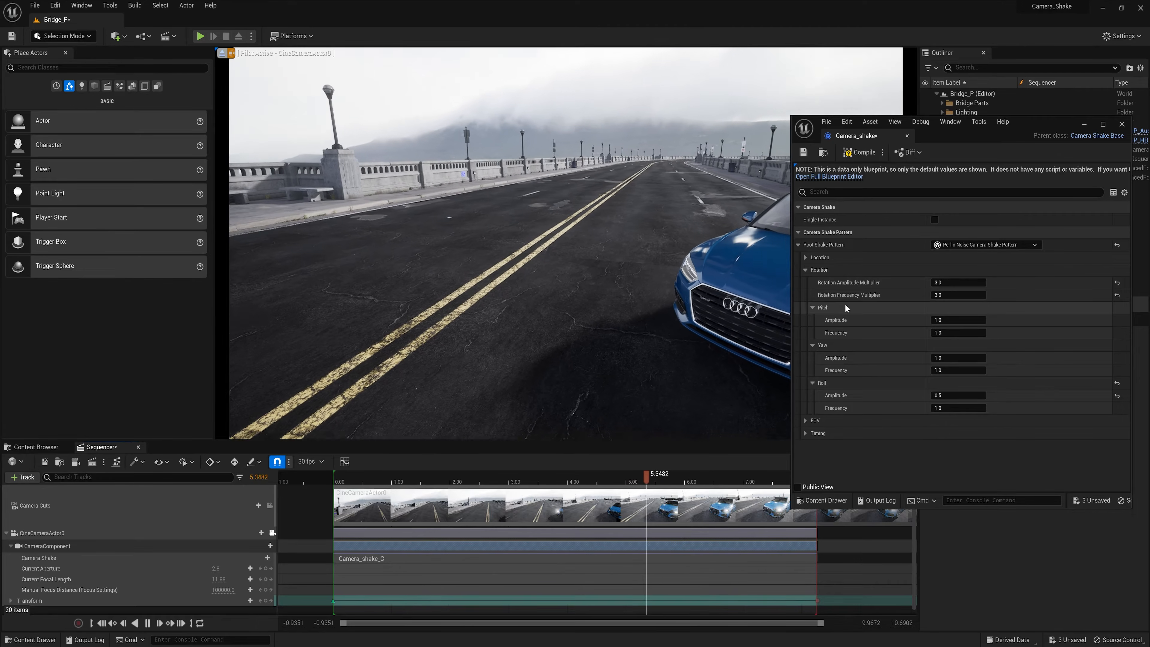
{"action": "key", "text": "space"}
{"action": "key", "text": "ctrl+z"}
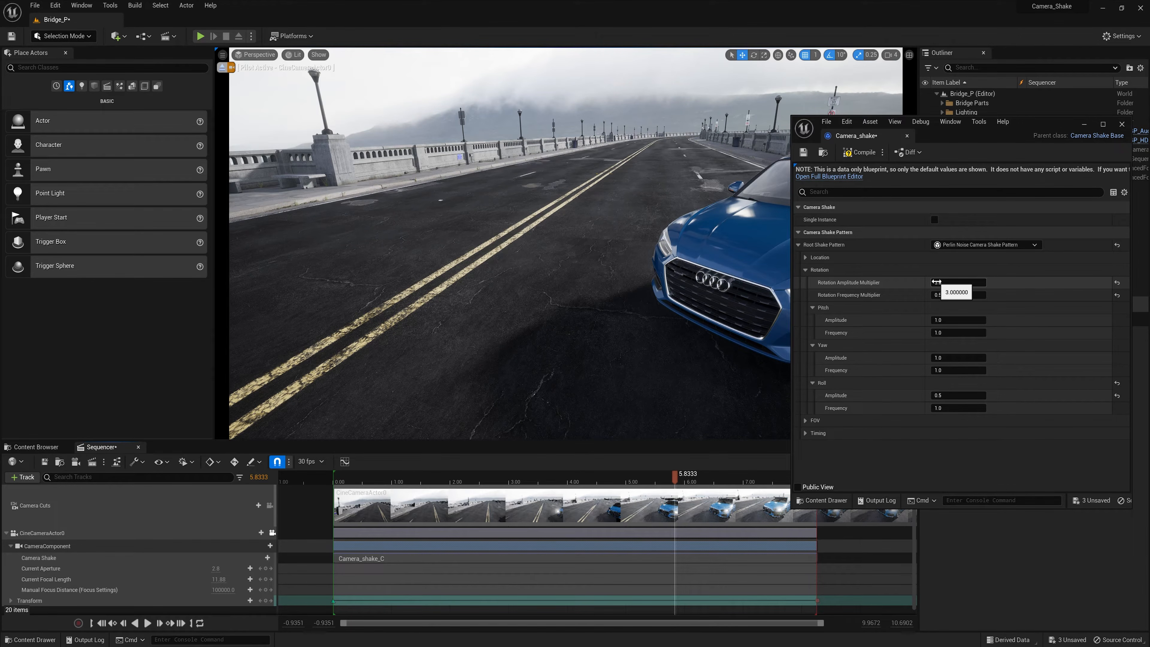
{"action": "left_click", "coordinate": [347, 477]}
{"action": "key", "text": "space"}
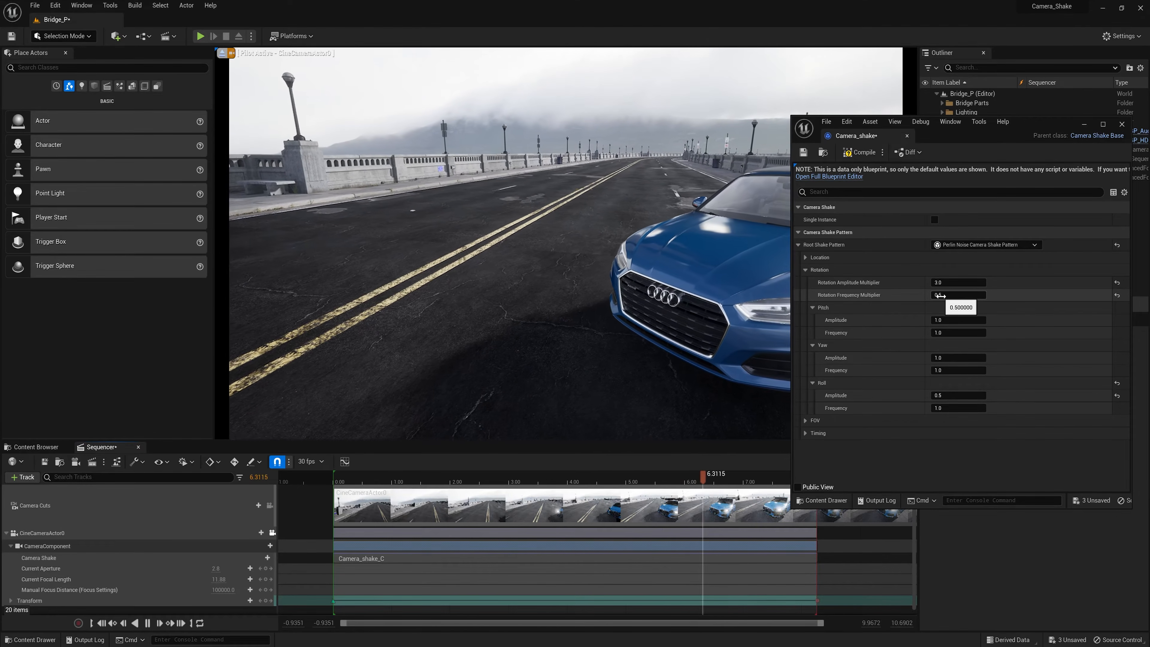
{"action": "key", "text": "space"}
- Duplicate the Camera_shake blueprint in the cinematic folder as Camera_shake2 and open the copy for editing
{"action": "left_click", "coordinate": [36, 447]}
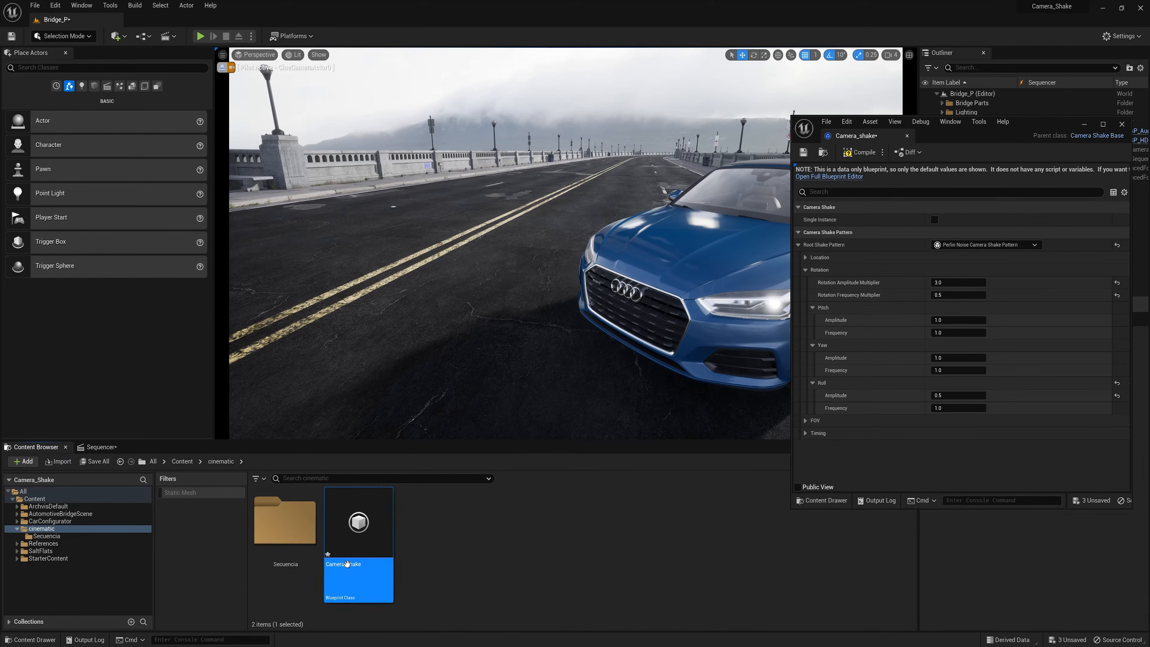
{"action": "right_click", "coordinate": [370, 555]}
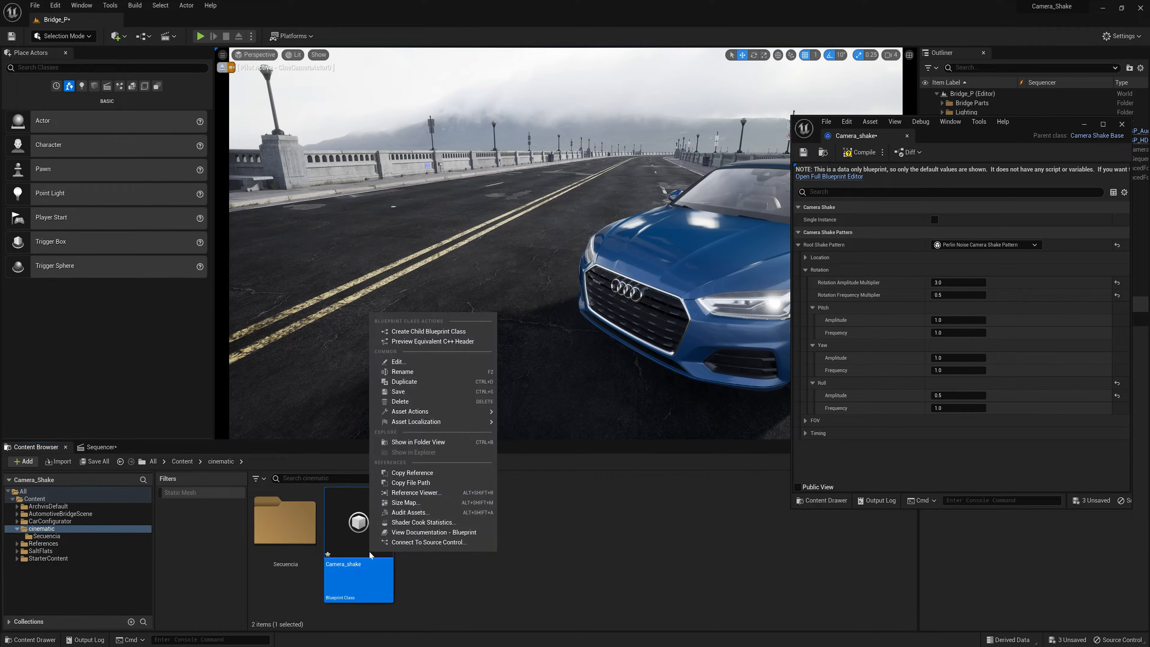
{"action": "left_click", "coordinate": [418, 382]}
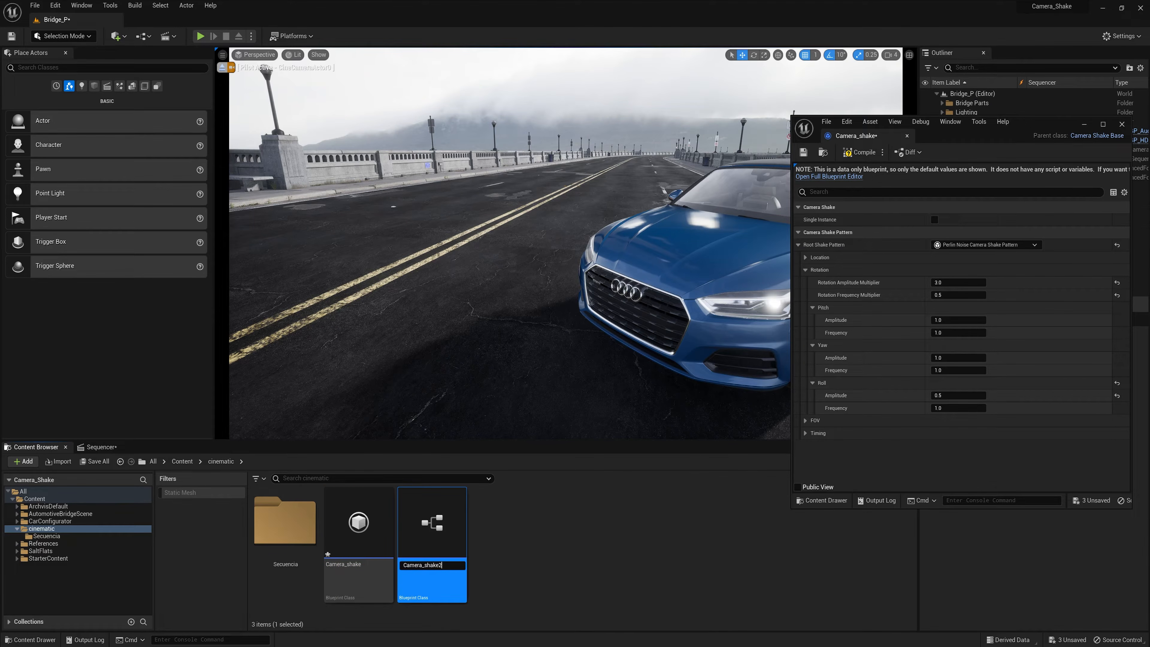
{"action": "key", "text": "Return"}
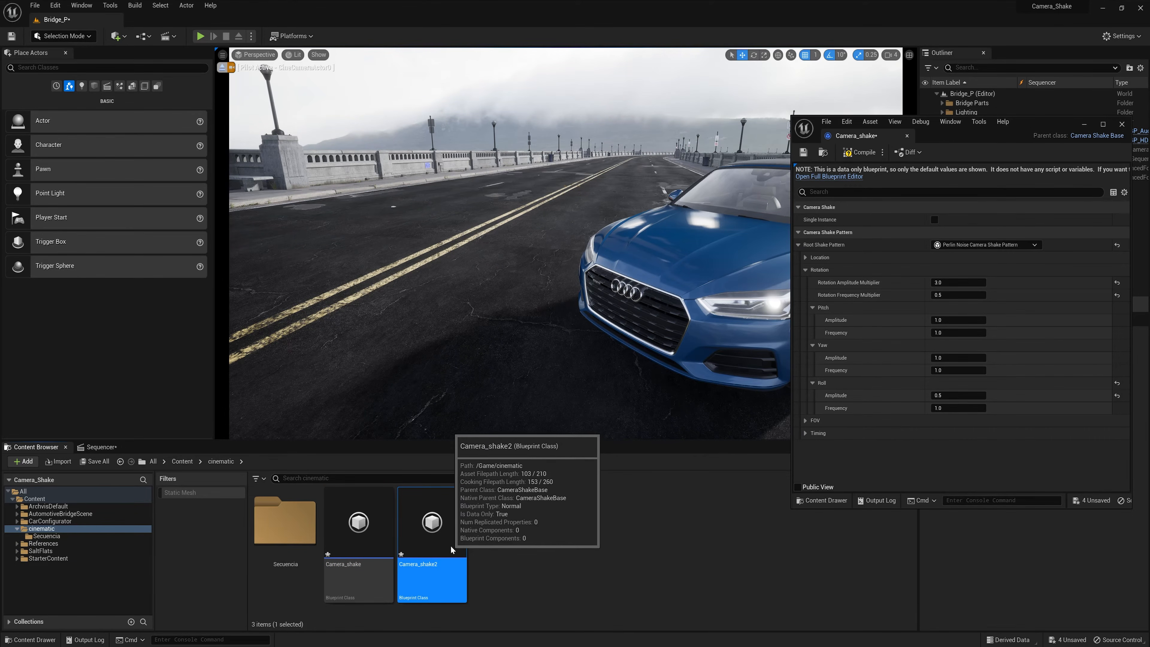
{"action": "double_click", "coordinate": [449, 545]}
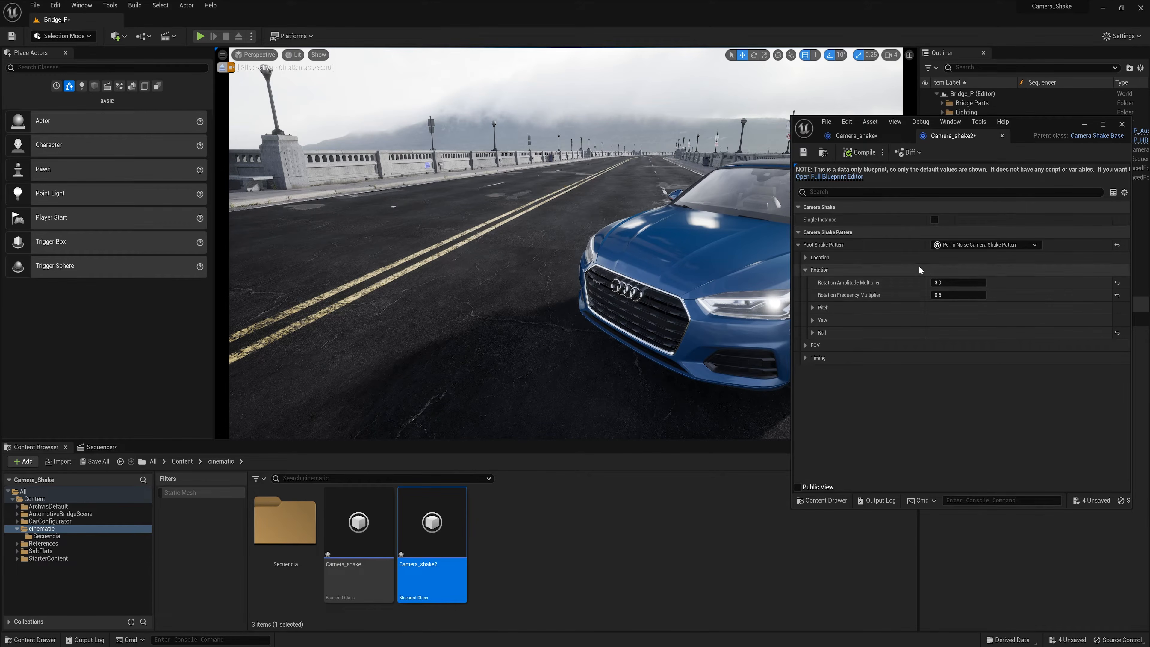
- In Camera_shake2, set the Rotation Amplitude Multiplier to 0.5 and the Rotation Frequency Multiplier to 1.5
{"action": "left_click", "coordinate": [942, 284]}
{"action": "type", "text": "0.5"}
{"action": "key", "text": "Tab"}
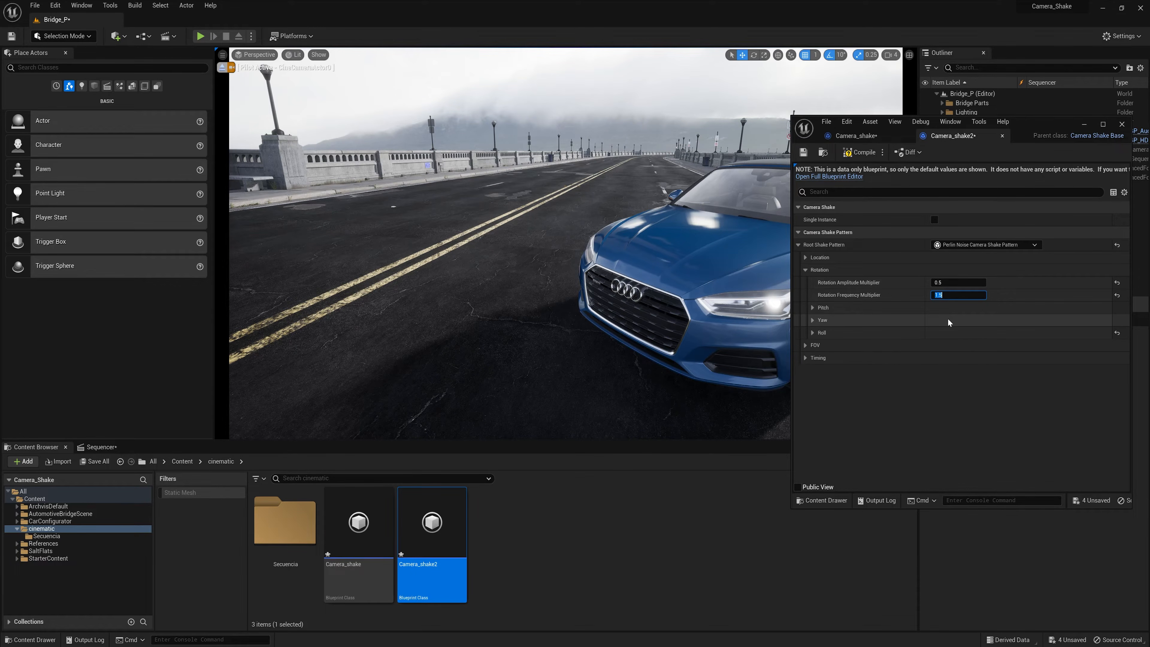
- Add Camera_shake2 to the camera component's Camera Shake track and stretch its section from 0.00 to the end of the sequence
{"action": "left_click", "coordinate": [99, 447]}
{"action": "left_click", "coordinate": [67, 547]}
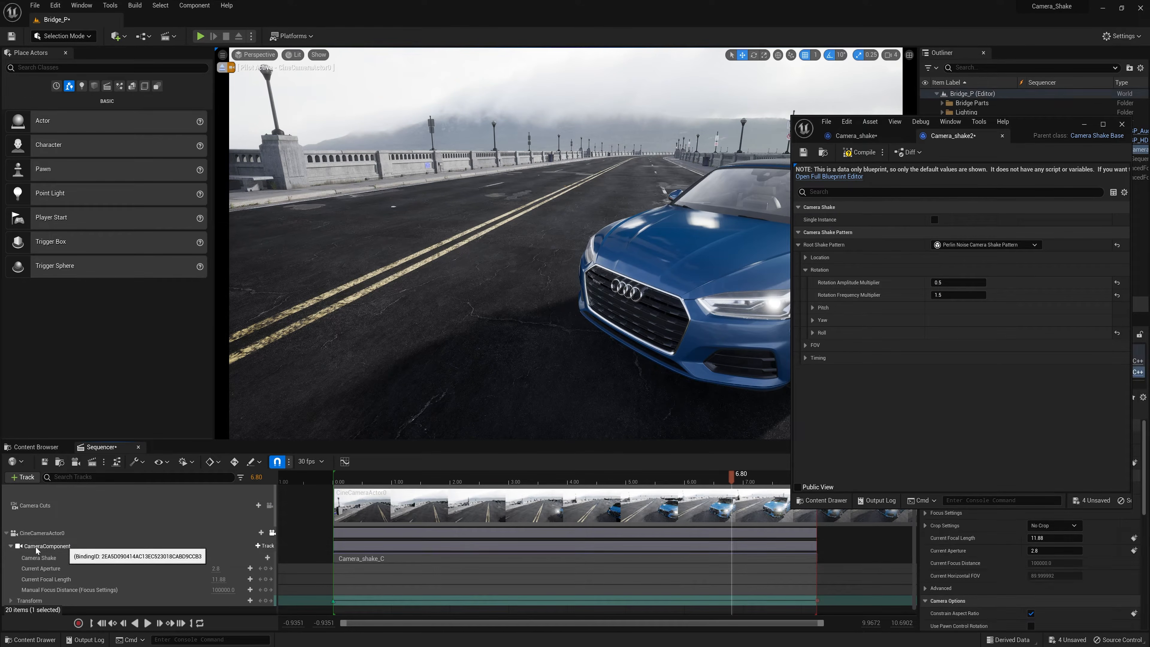
{"action": "left_click", "coordinate": [39, 558]}
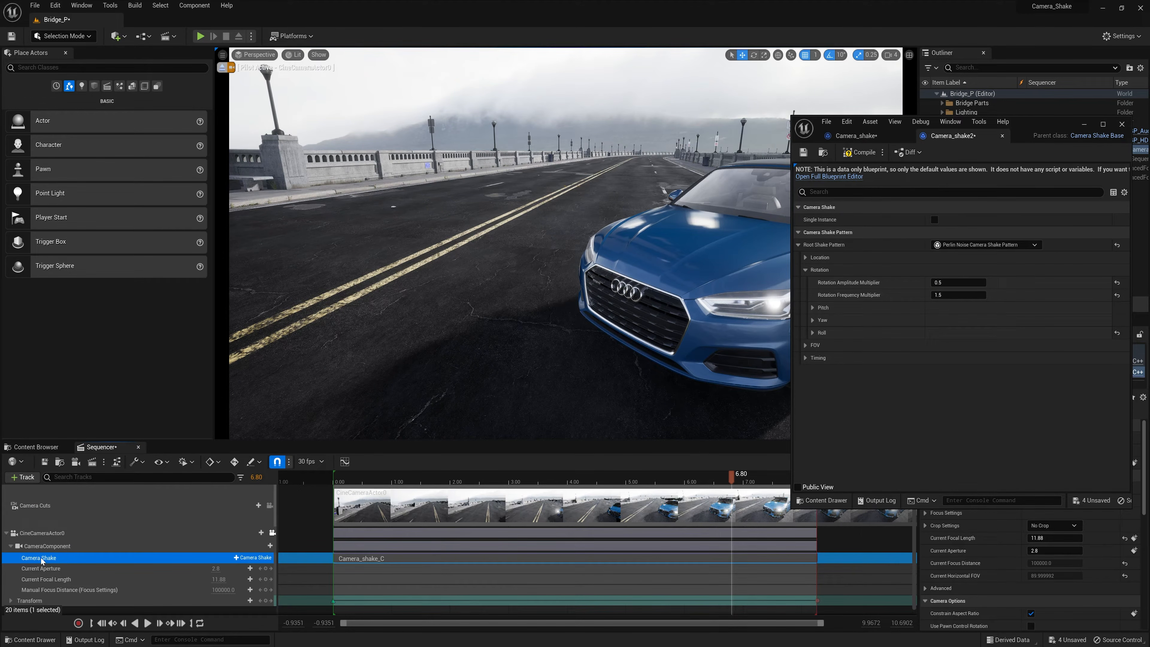
{"action": "left_click", "coordinate": [253, 558]}
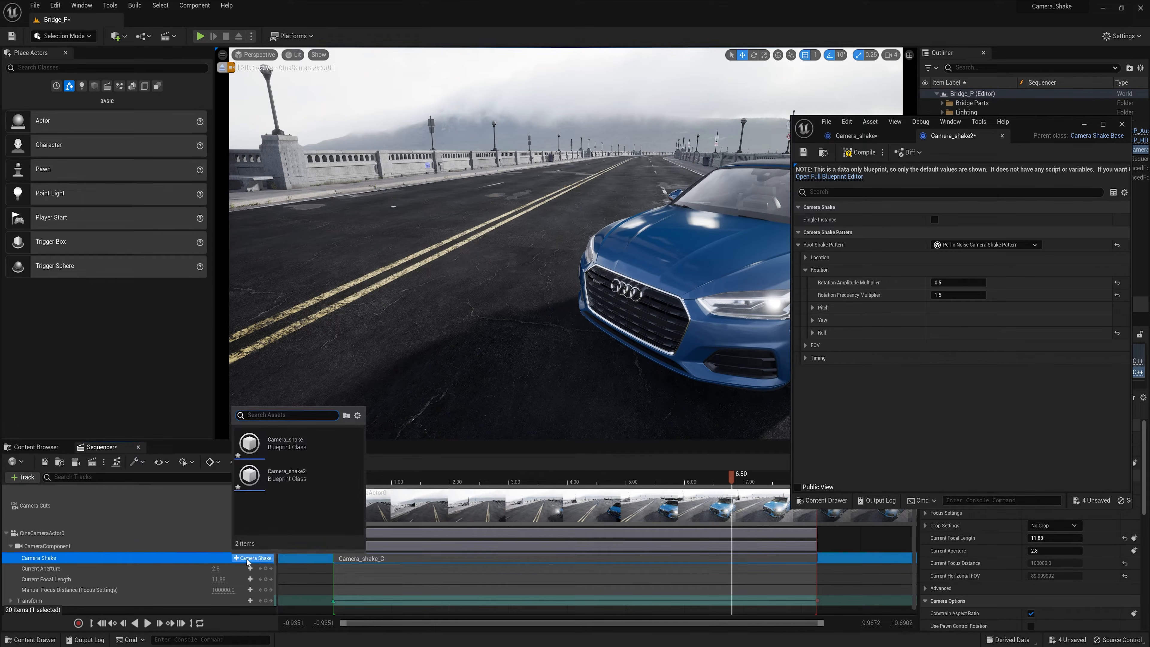
{"action": "left_click", "coordinate": [291, 472]}
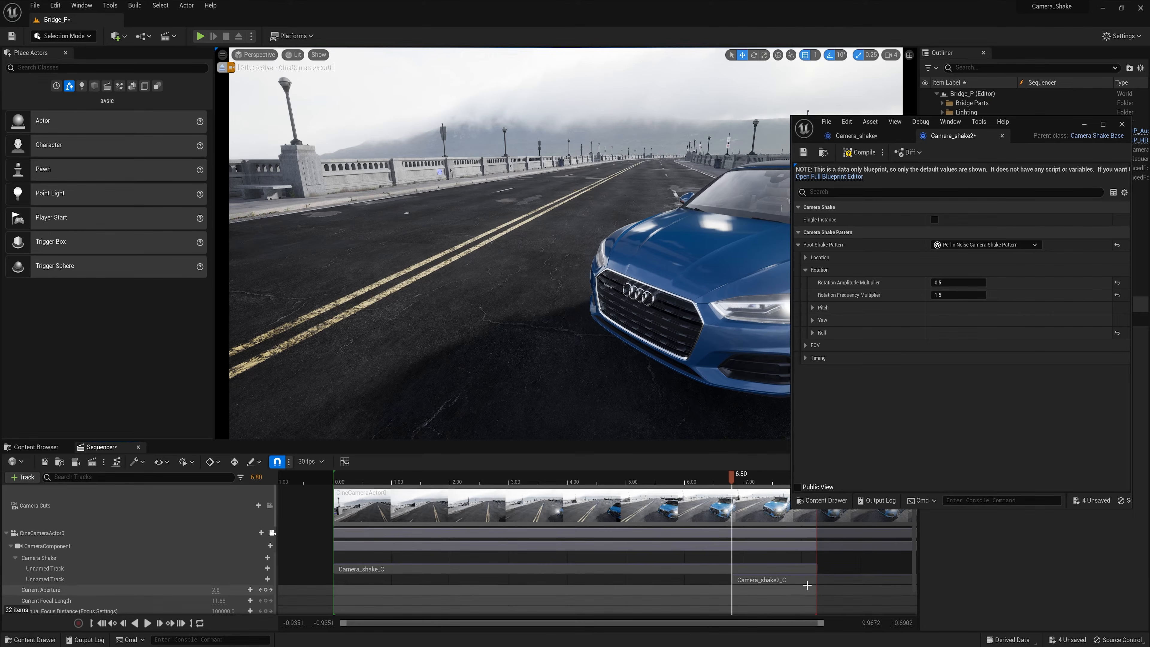
{"action": "left_click_drag", "start_coordinate": [795, 579], "coordinate": [403, 585]}
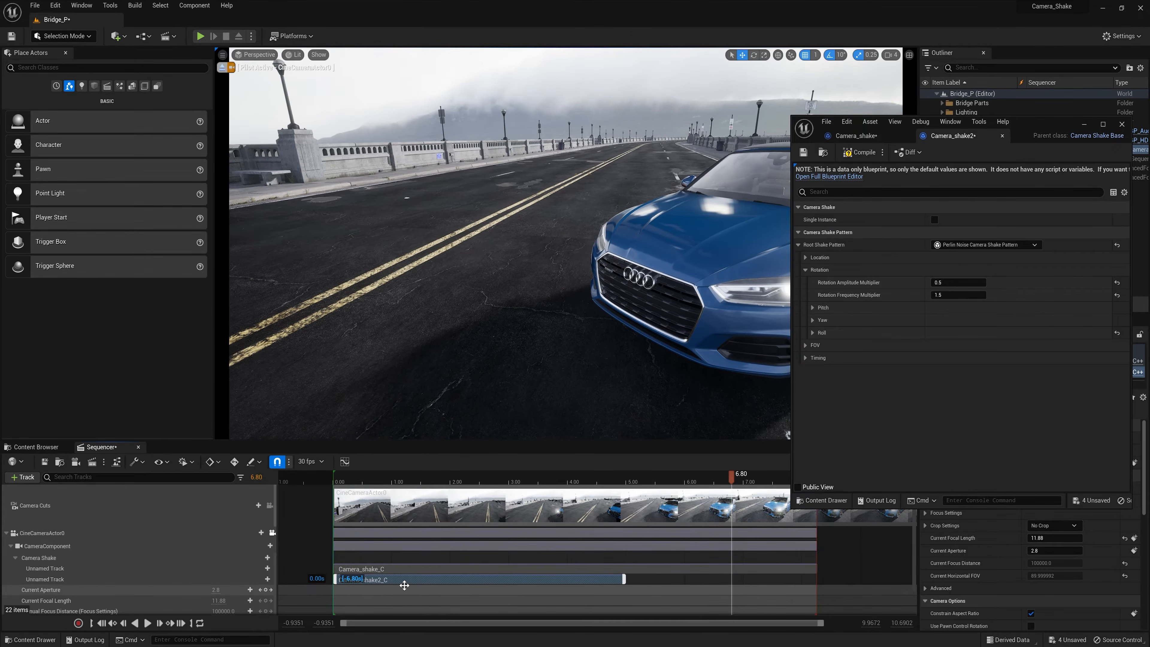
{"action": "left_click_drag", "start_coordinate": [622, 580], "coordinate": [815, 580]}
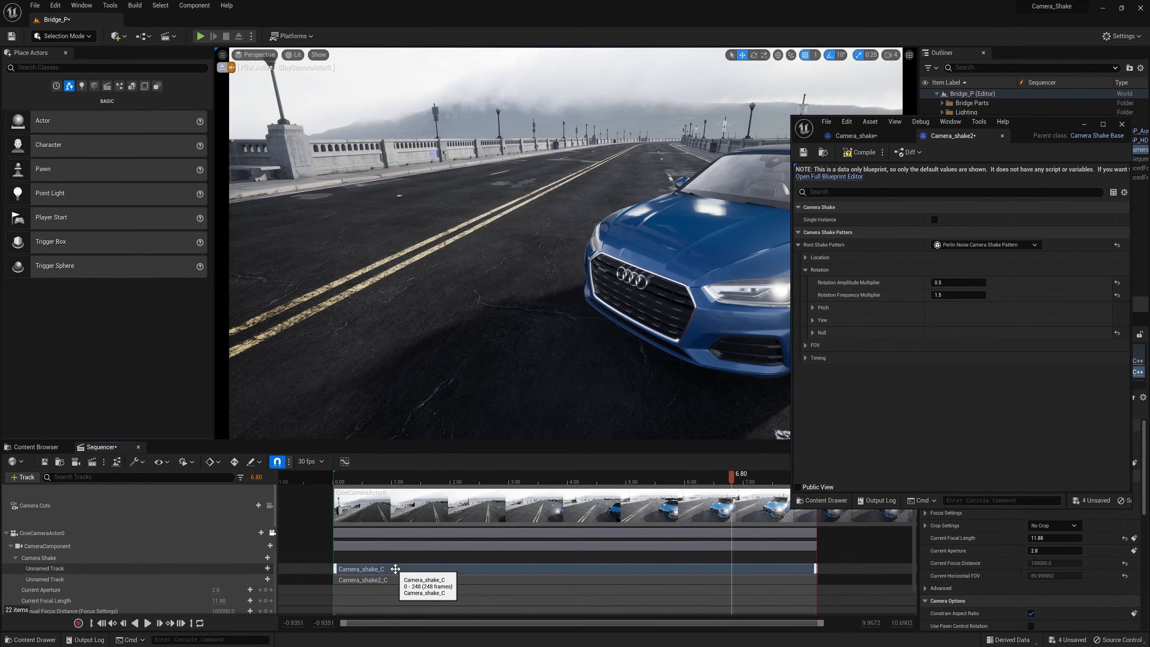
- Preview the sequence from near its start, and replay it with Camera_shake2's Rotation Frequency Multiplier set to 10.0
{"action": "left_click", "coordinate": [340, 482]}
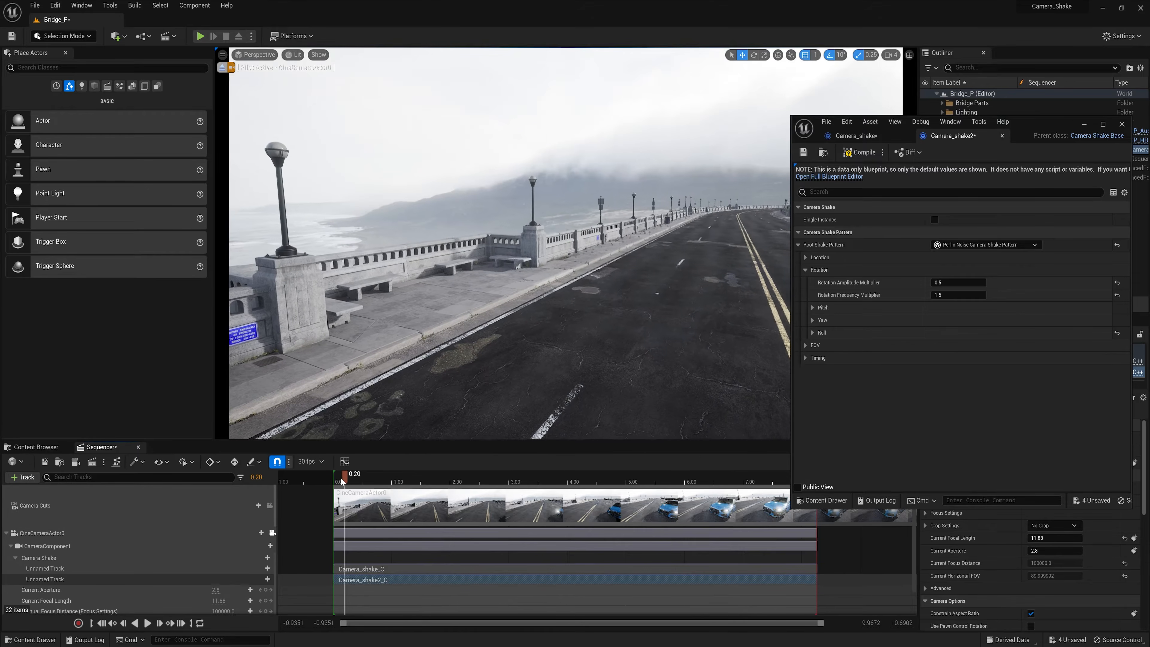
{"action": "key", "text": "space"}
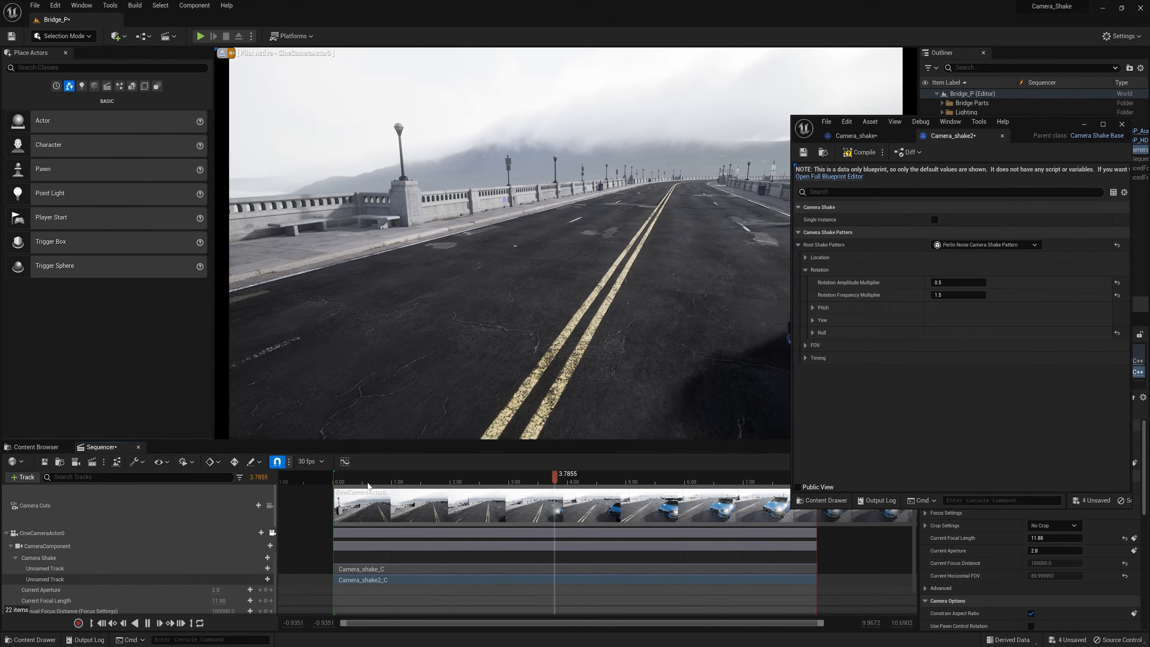
{"action": "key", "text": "space"}
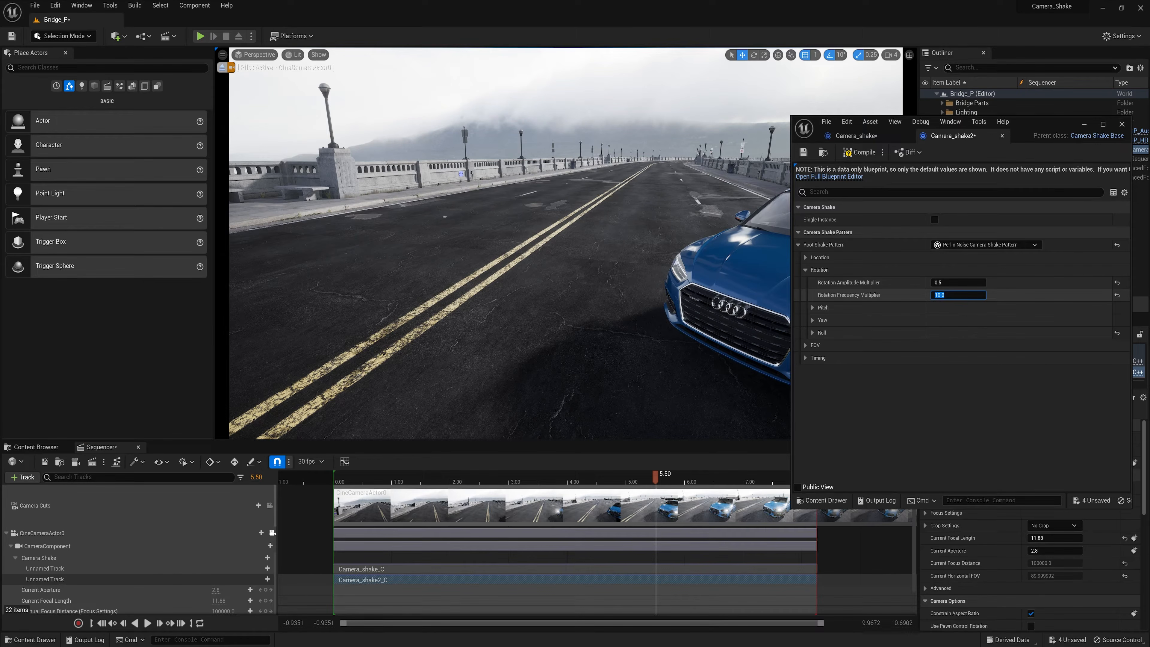
{"action": "left_click_drag", "start_coordinate": [435, 477], "coordinate": [368, 477]}
{"action": "key", "text": "space"}
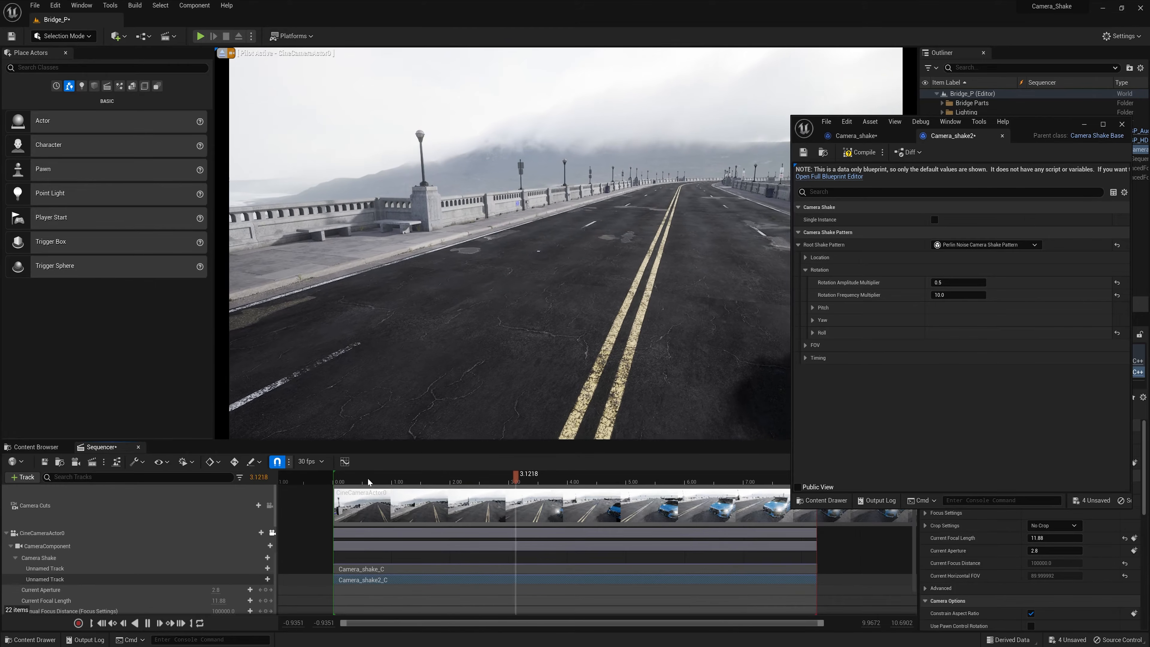
{"action": "key", "text": "space"}
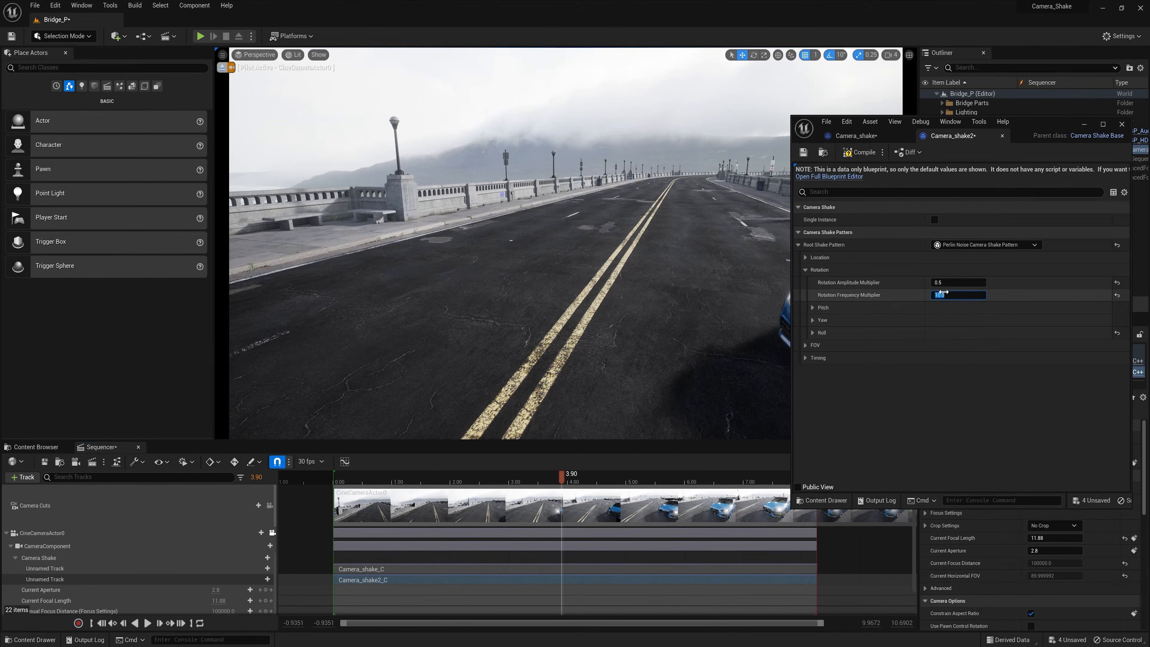
- Set Camera_shake2's Rotation Frequency Multiplier to 3.0 and play the opening of the sequence
{"action": "left_click_drag", "start_coordinate": [478, 477], "coordinate": [347, 477]}
{"action": "key", "text": "space"}
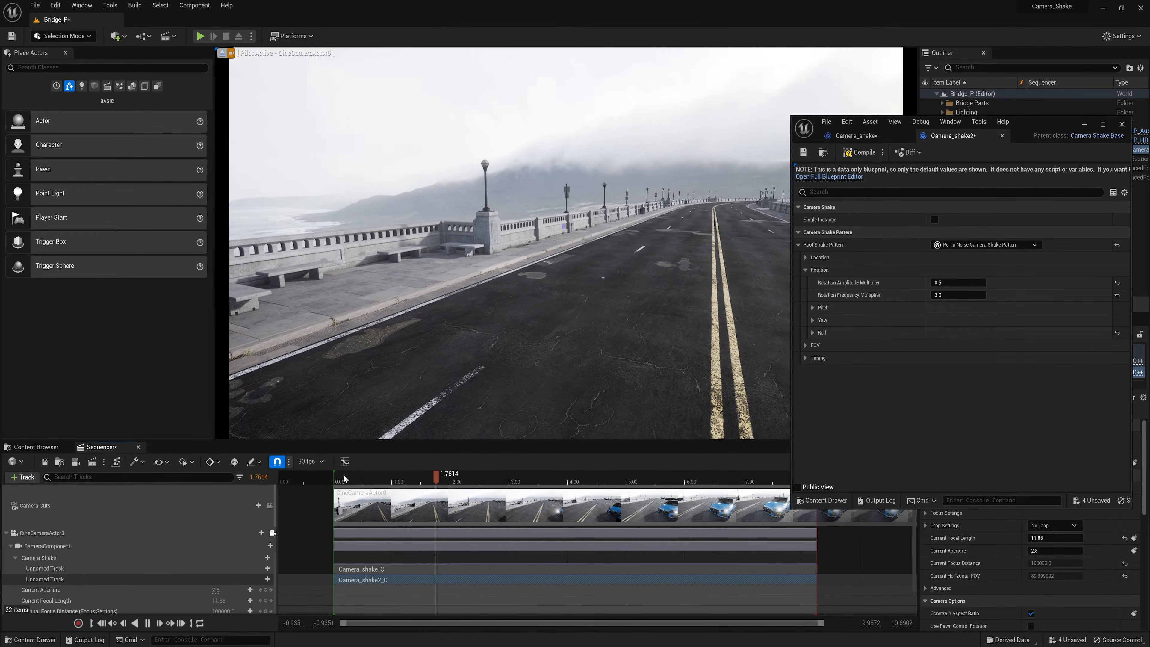
{"action": "key", "text": "space"}
- Set Camera_shake2's Rotation Frequency Multiplier back to 1.5 and play the sequence from 0.10
{"action": "left_click", "coordinate": [951, 295]}
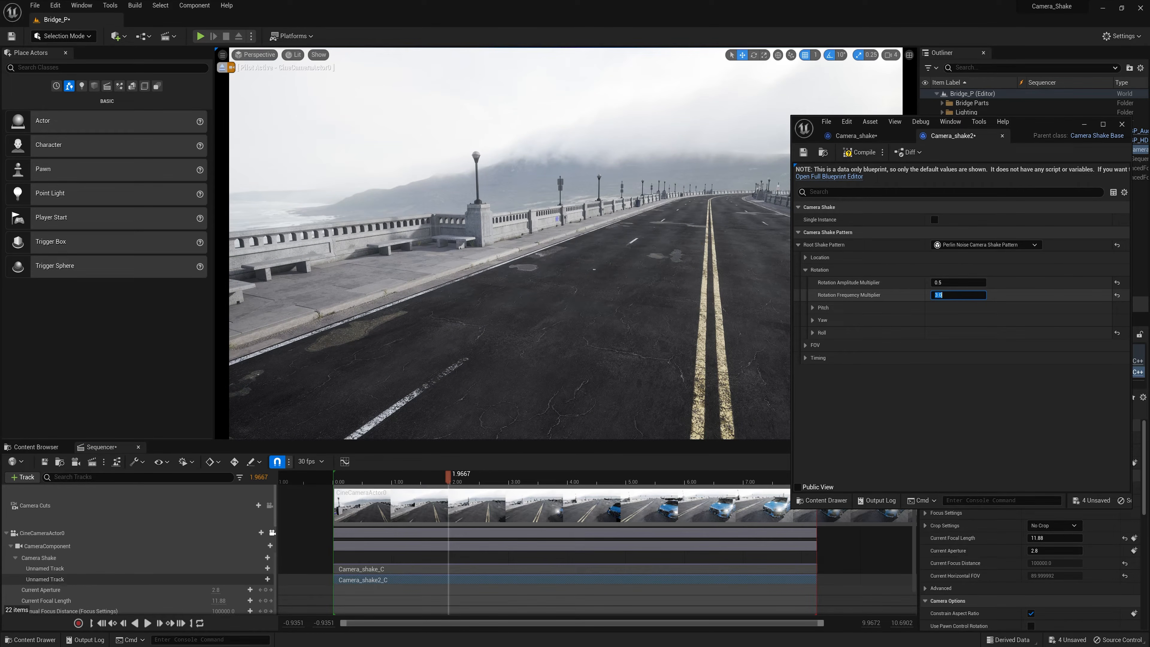
{"action": "key", "text": "Return"}
{"action": "left_click", "coordinate": [340, 479]}
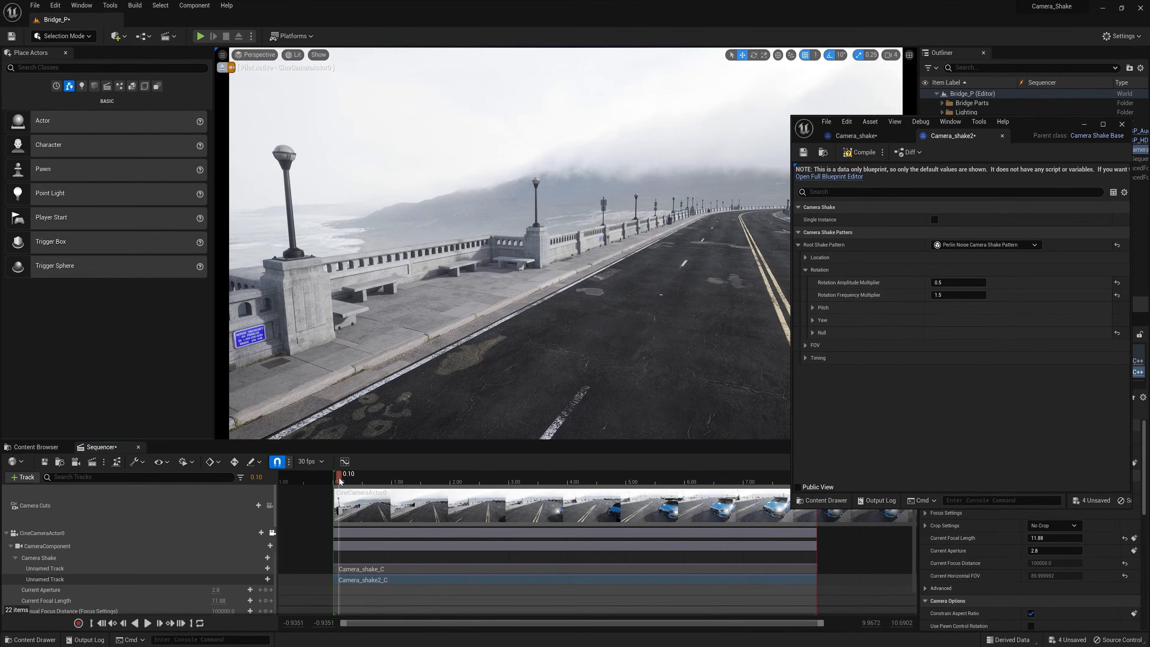
{"action": "key", "text": "space"}
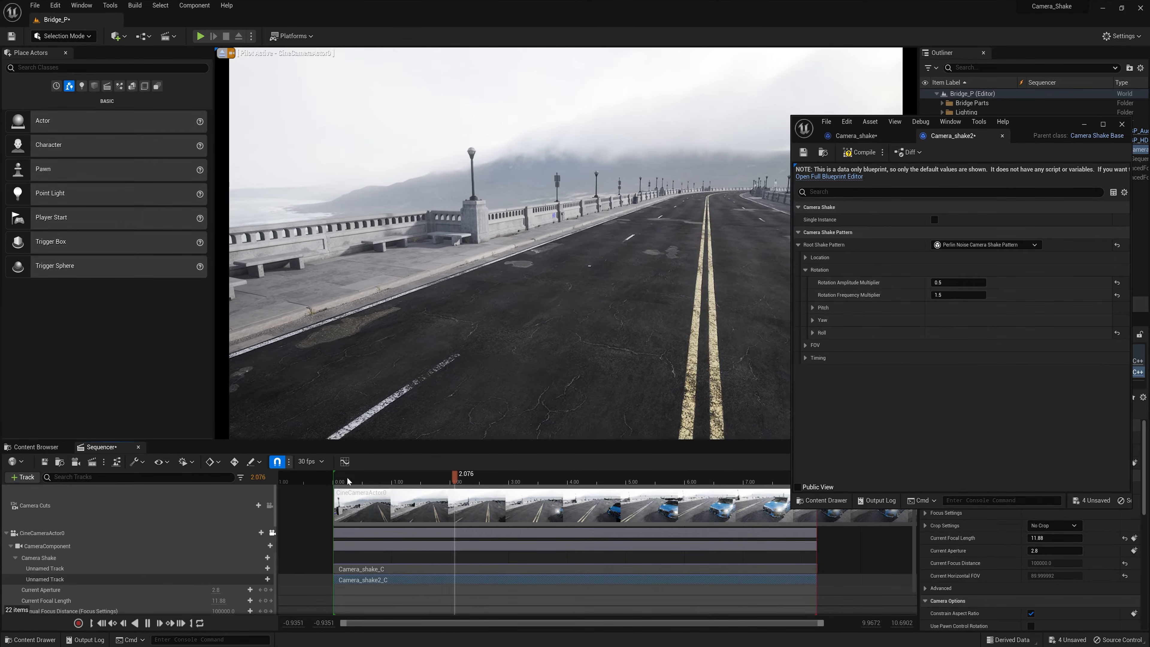
{"action": "key", "text": "space"}
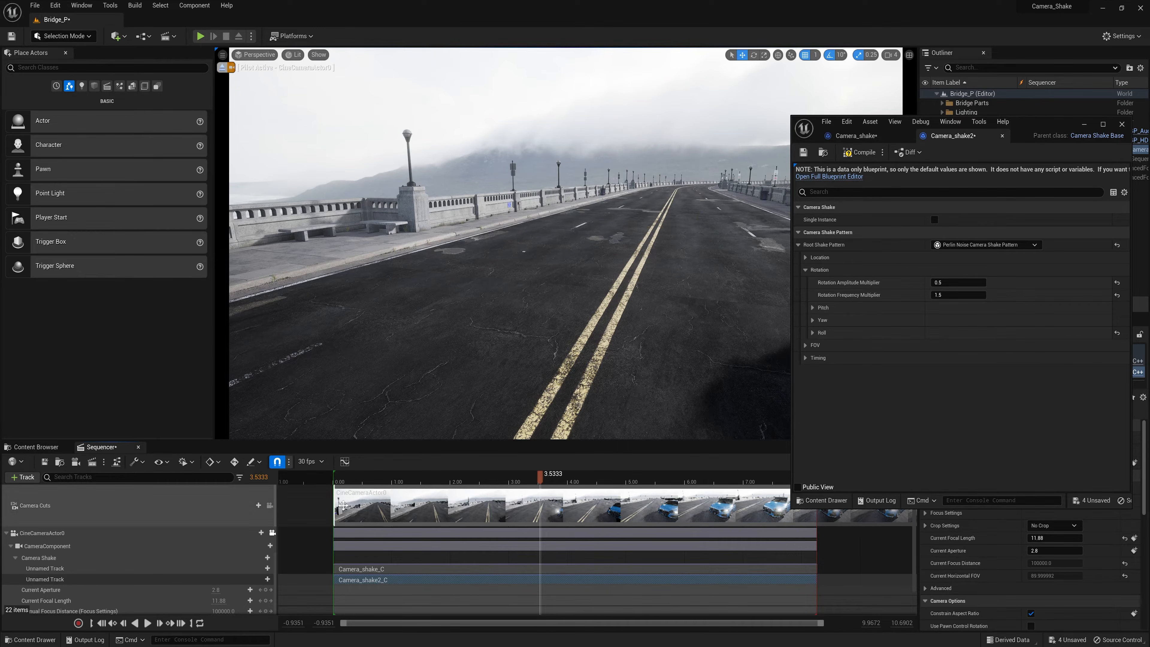
- Replay the sequence from near its start and set Camera_shake2's Rotation Frequency Multiplier to 1.0
{"action": "left_click", "coordinate": [341, 480]}
{"action": "key", "text": "space"}
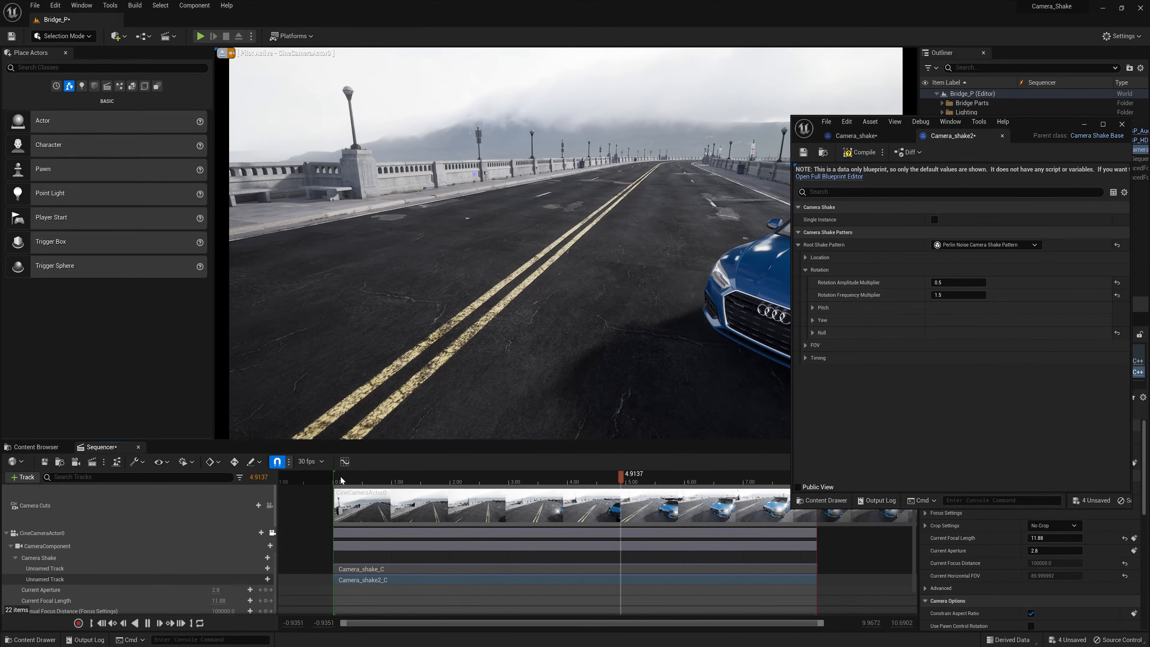
{"action": "key", "text": "space"}
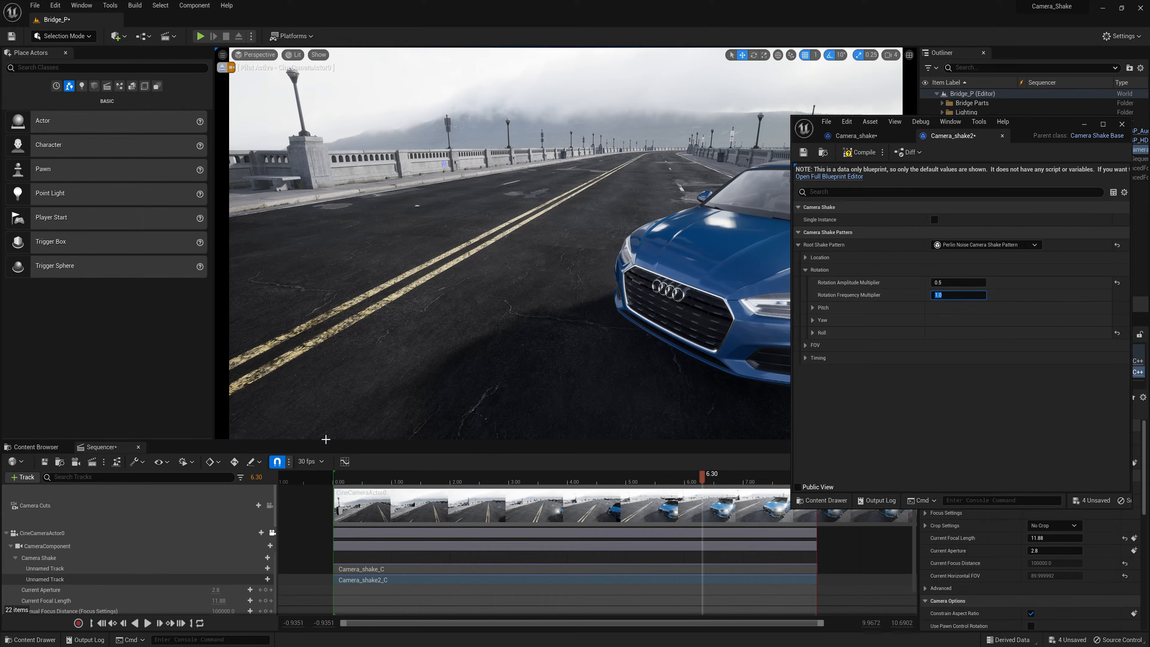
- In the original Camera_shake blueprint, set the Rotation Frequency Multiplier to 0.35 and the Rotation Amplitude Multiplier to 2.0
{"action": "left_click", "coordinate": [856, 135]}
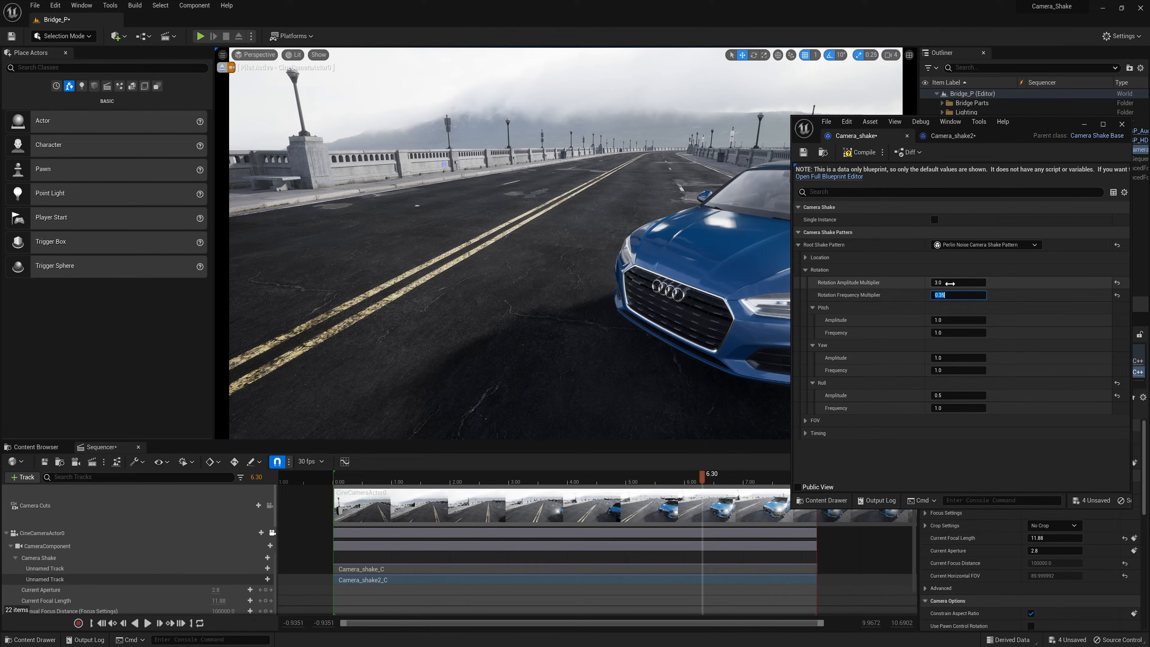
{"action": "type", "text": "2"}
{"action": "key", "text": "Return"}
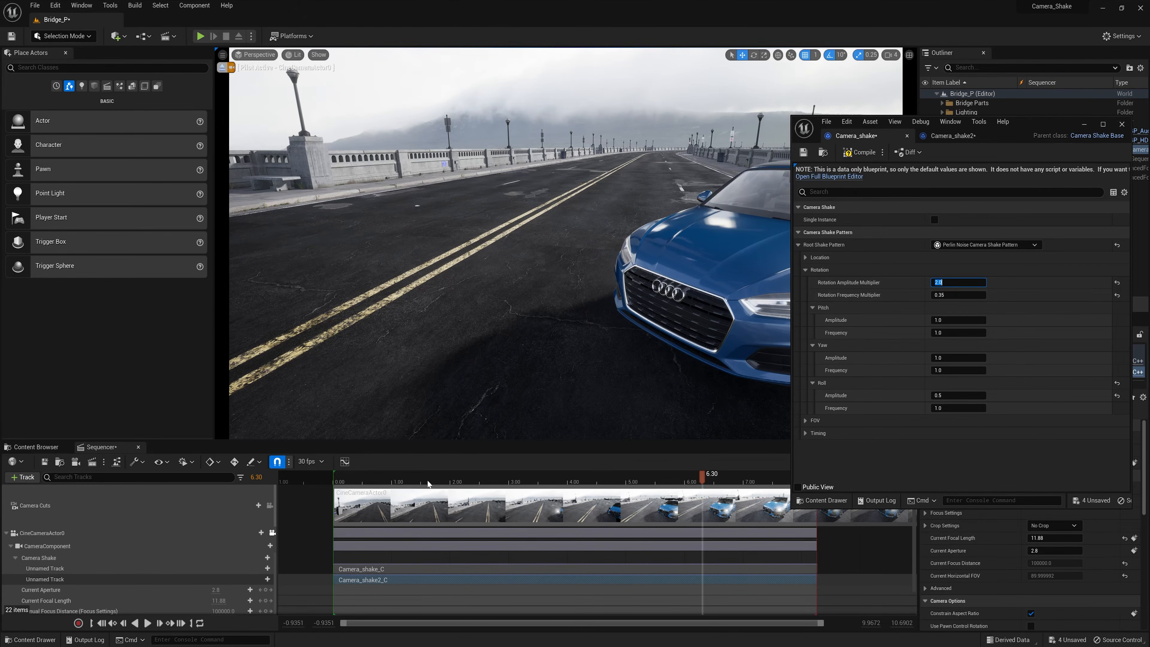
- Play the sequence from its start and scrub through its first half to check the combined camera shakes
{"action": "left_click", "coordinate": [338, 481]}
{"action": "key", "text": "space"}
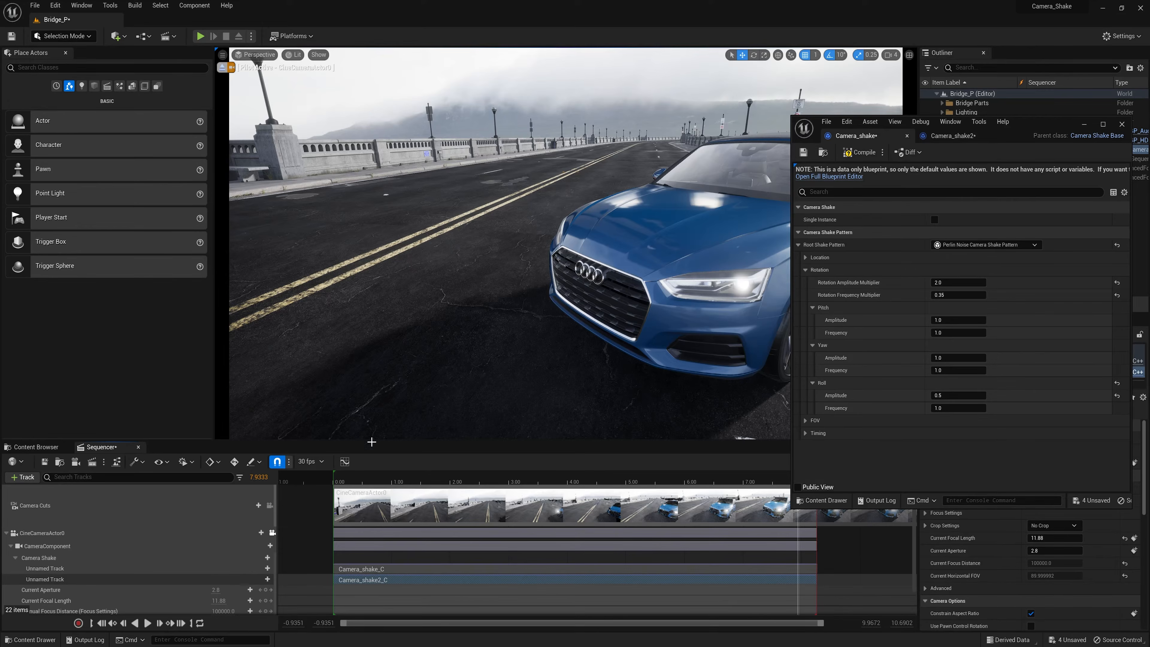
{"action": "left_click_drag", "start_coordinate": [413, 479], "coordinate": [542, 477]}
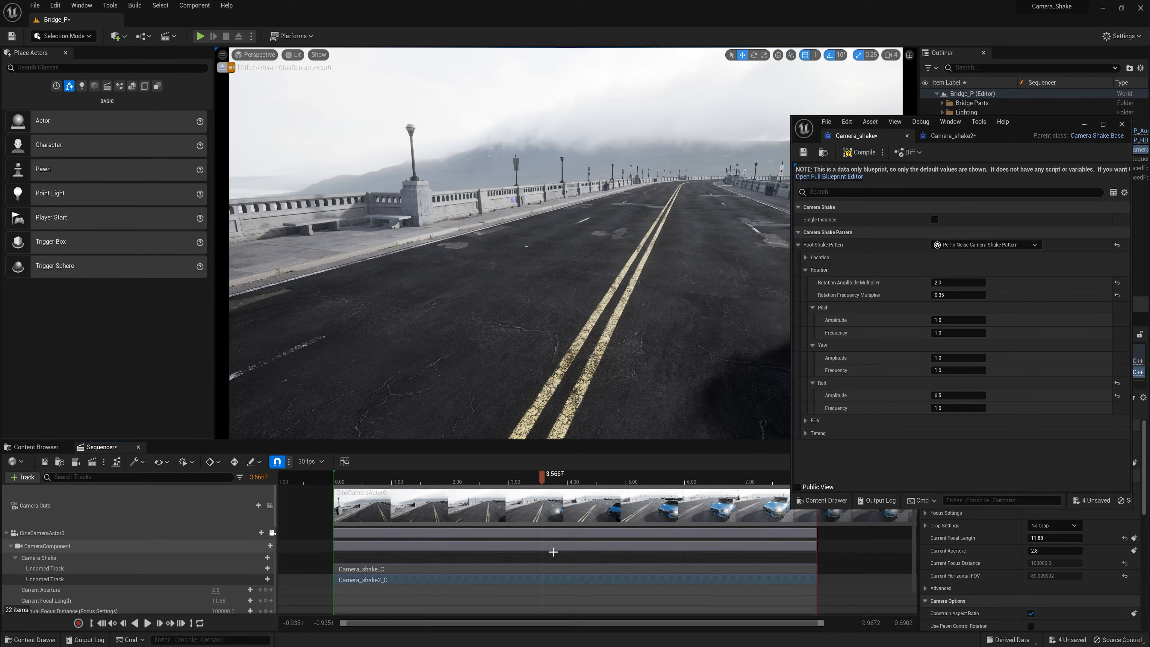
{"action": "left_click_drag", "start_coordinate": [543, 477], "coordinate": [486, 484]}
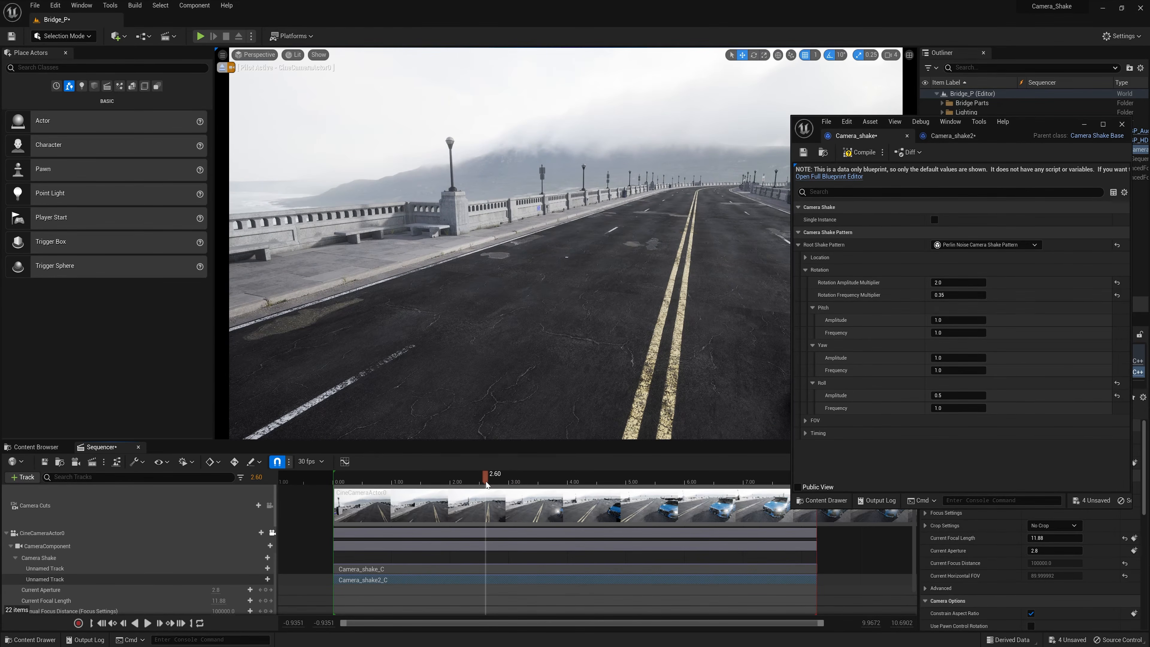